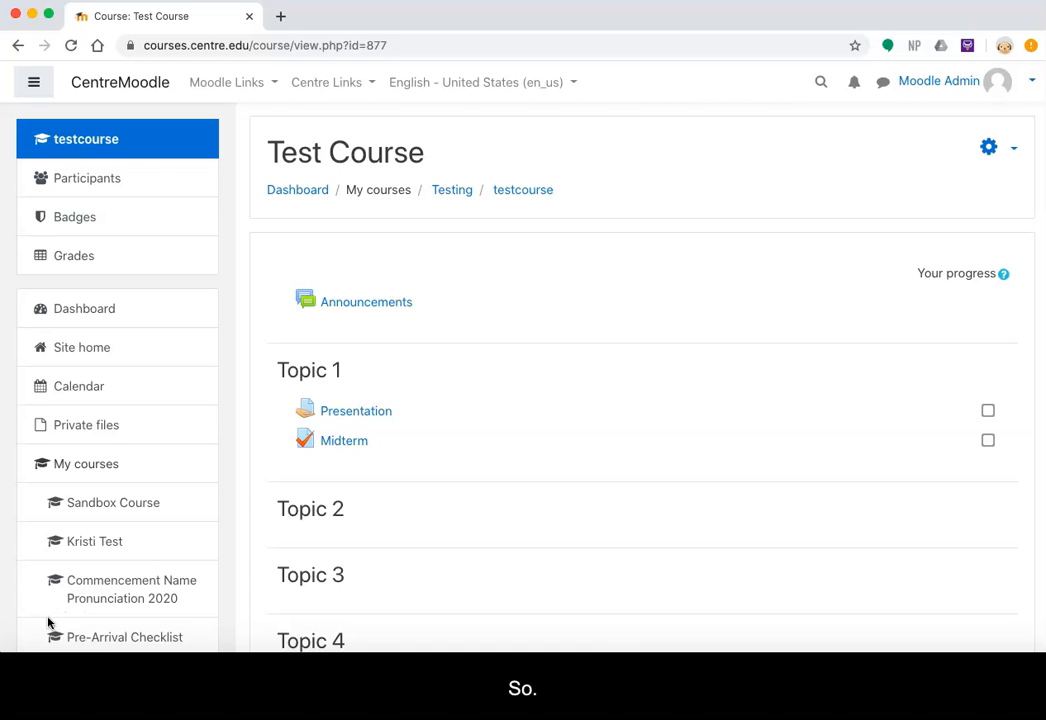
Open the test course's gradebook setup and examine how its categories, grade items and weights are organized
click(83, 258)
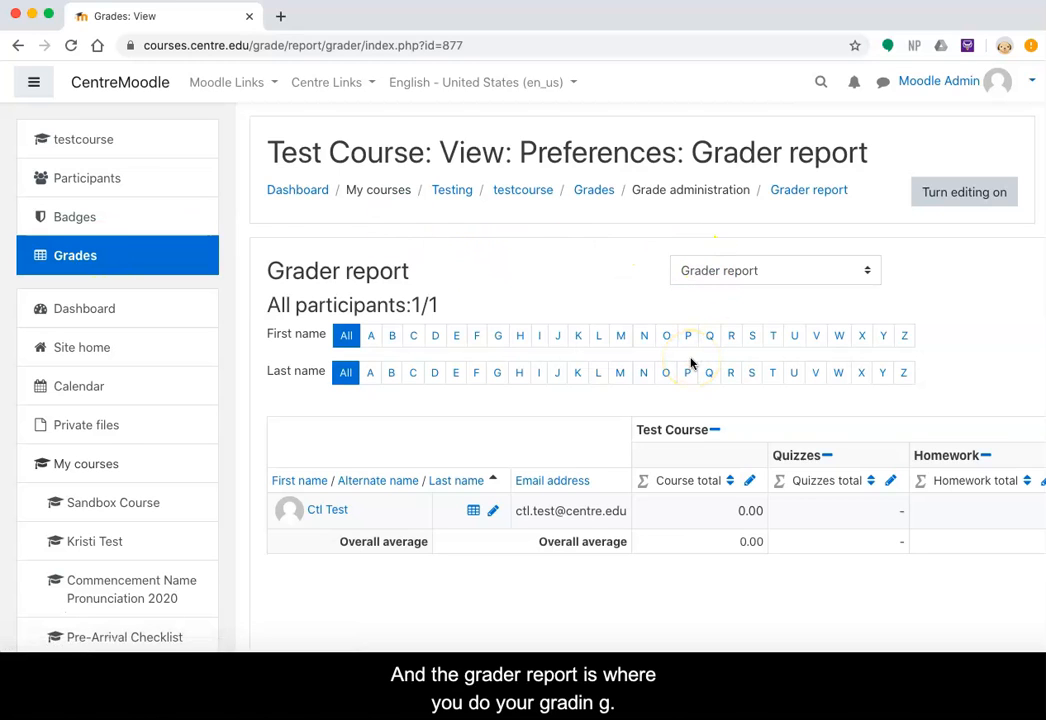
scroll(690, 364, down, 1)
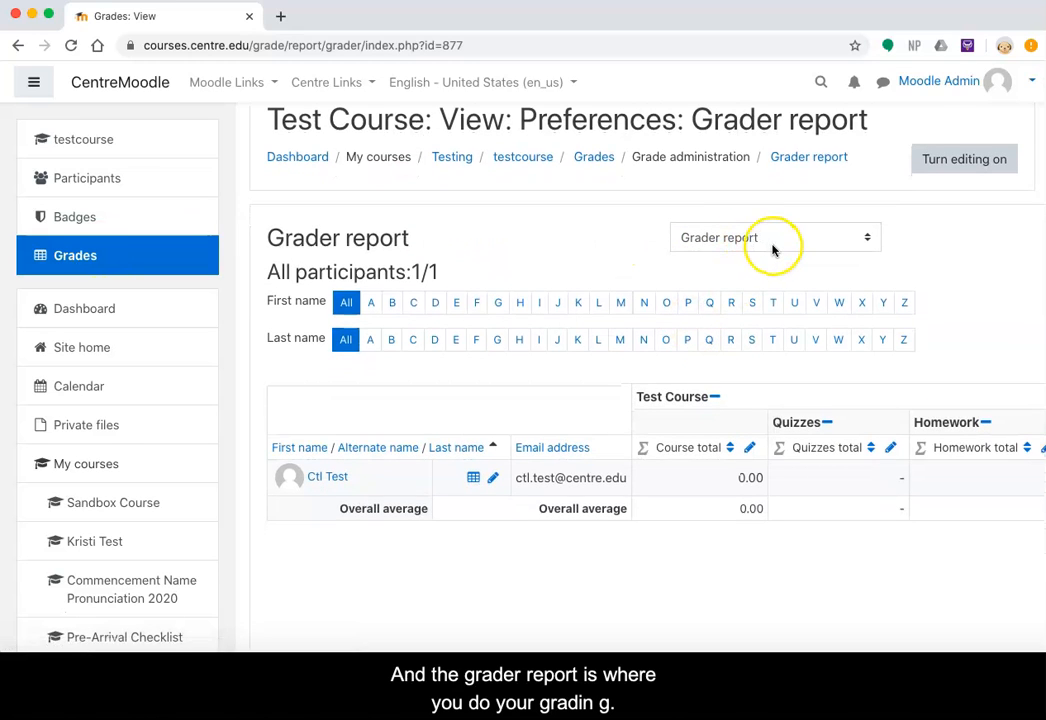
click(785, 241)
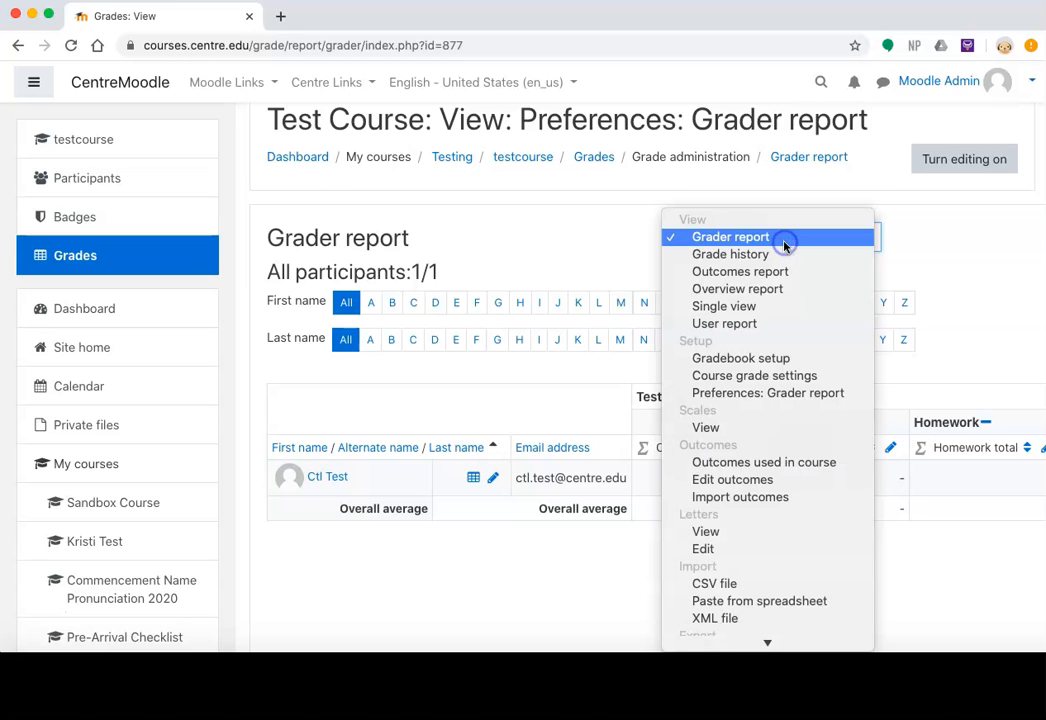
click(755, 368)
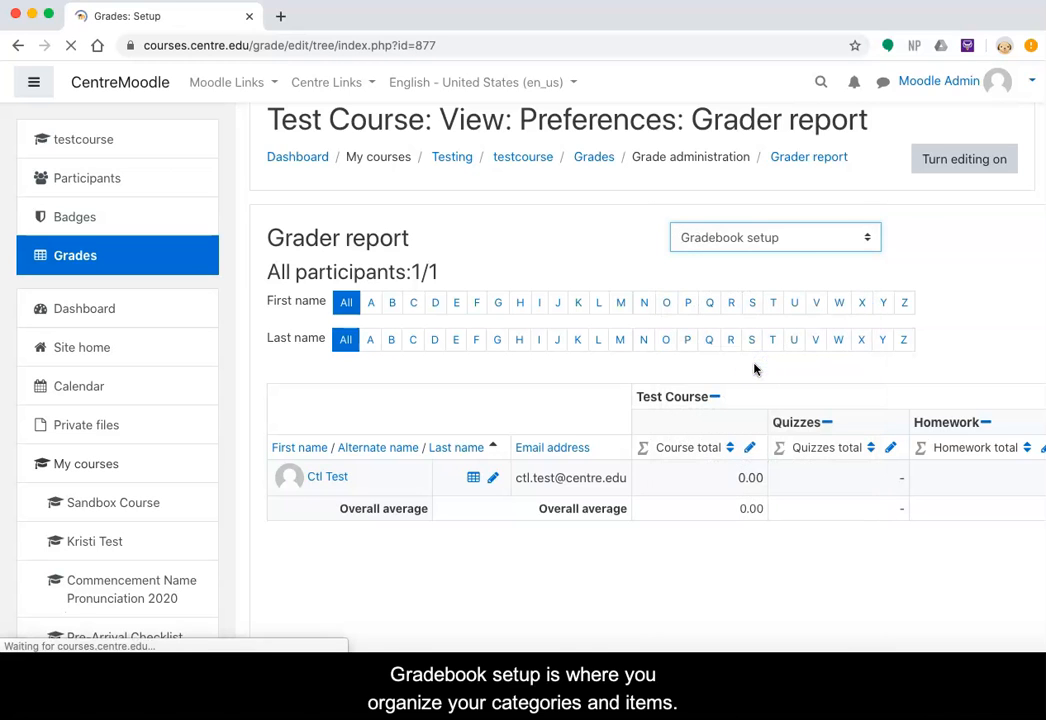
scroll(659, 474, down, 5)
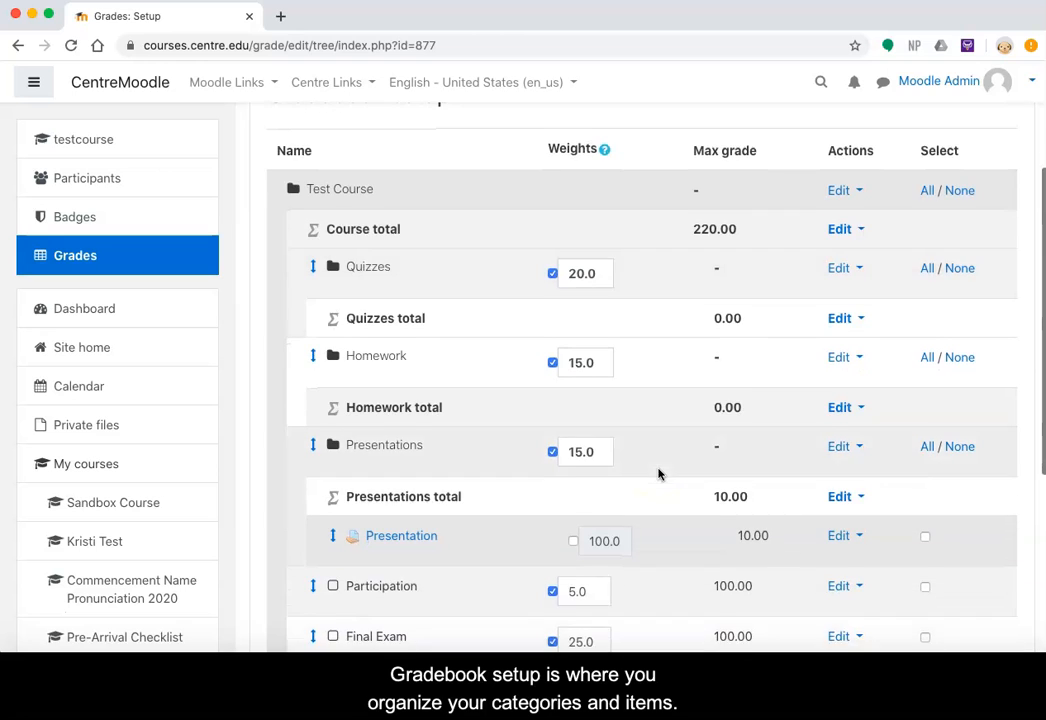
scroll(659, 474, up, 5)
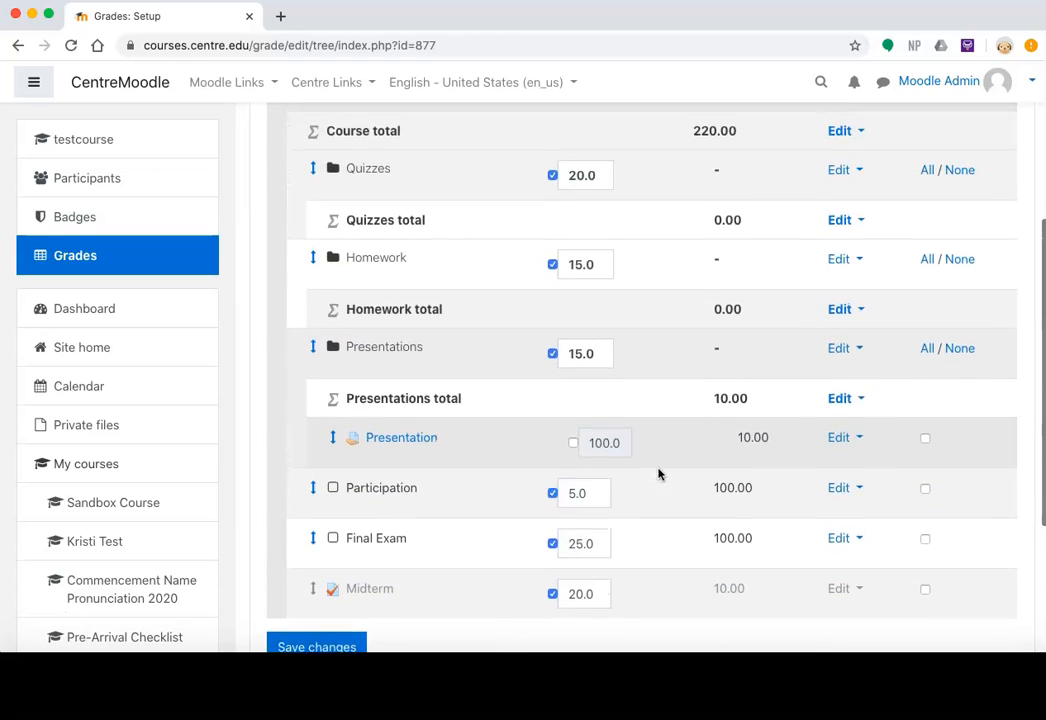
scroll(659, 474, up, 2)
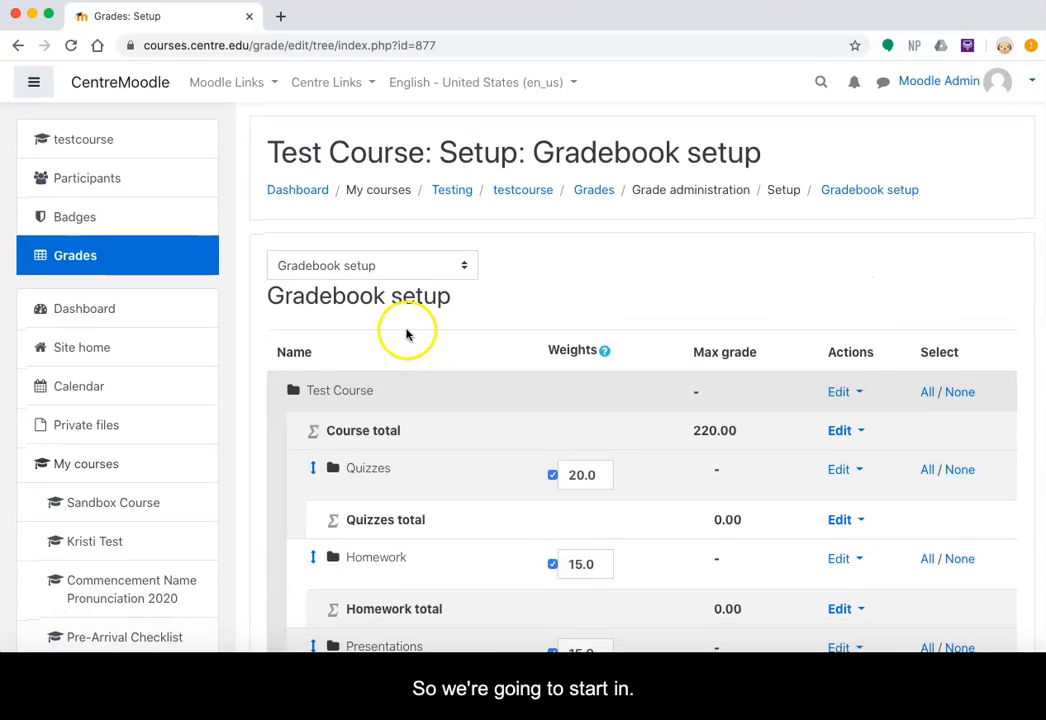
Return to the course's Grader report and turn editing on so grades can be entered
click(386, 273)
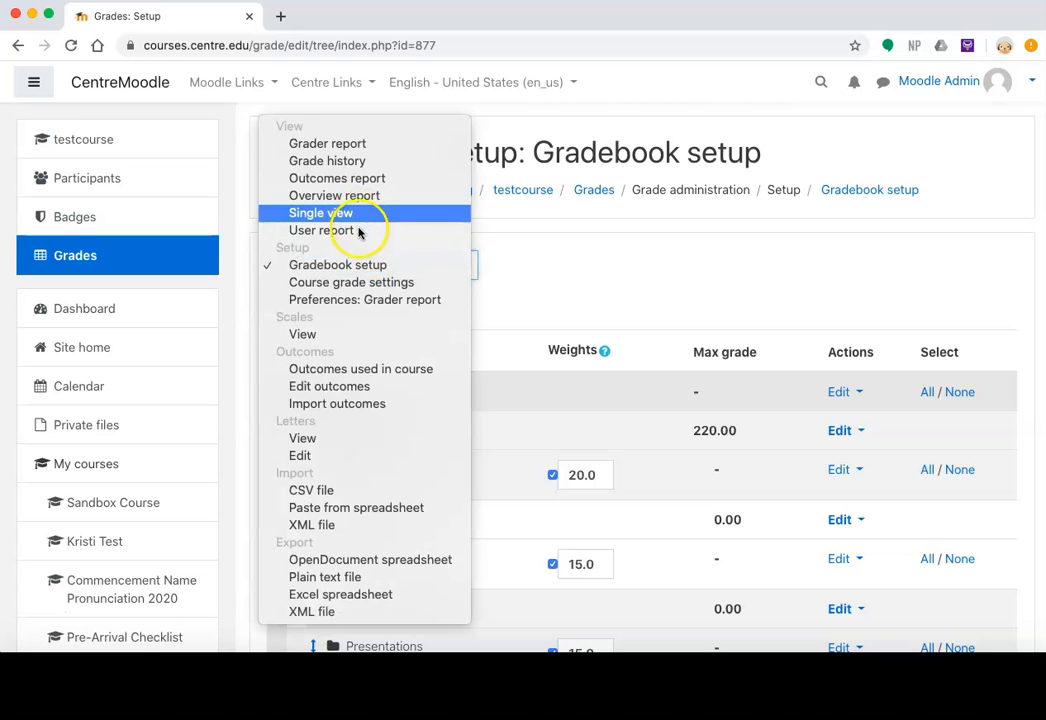
click(364, 145)
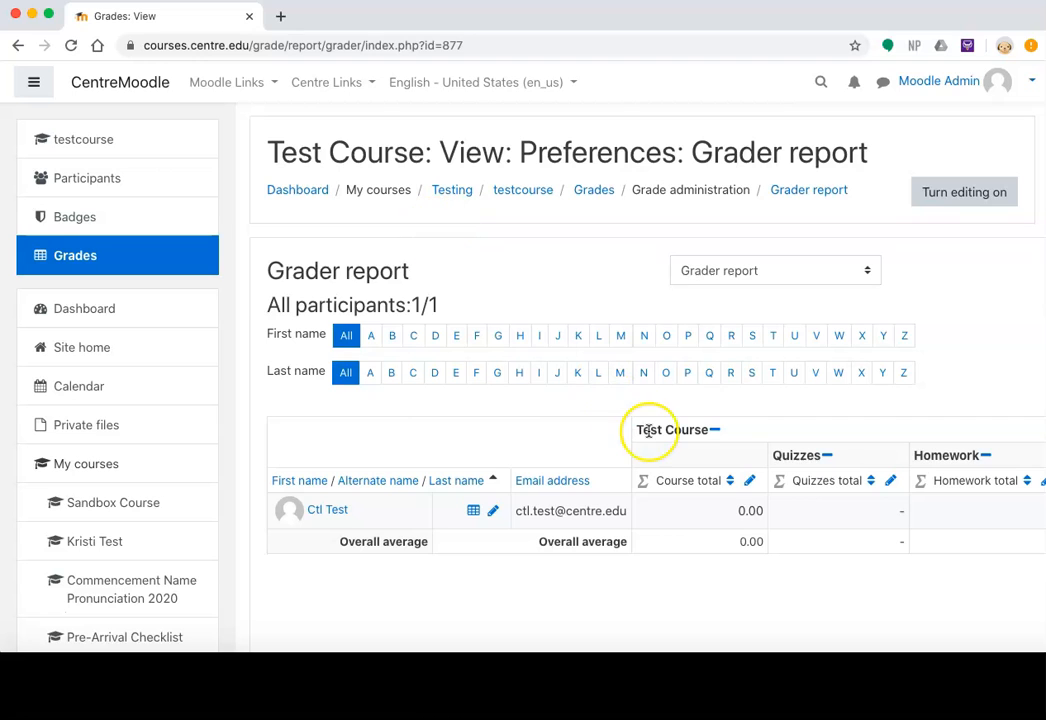
scroll(793, 533, right, 4)
scroll(793, 533, right, 5)
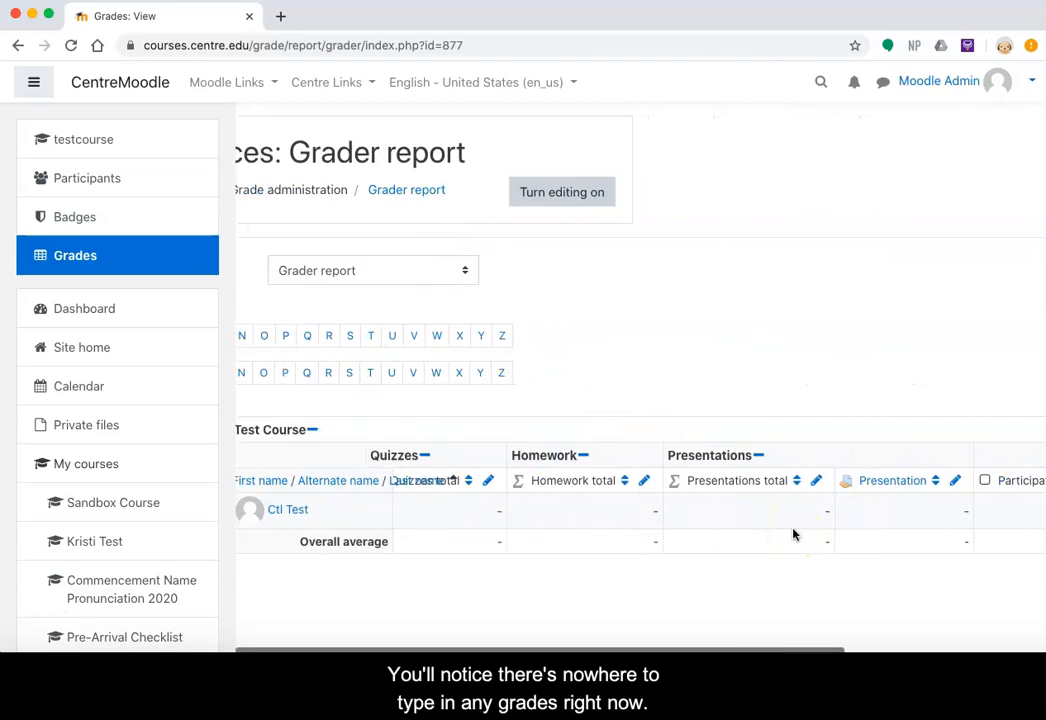
scroll(793, 533, left, 4)
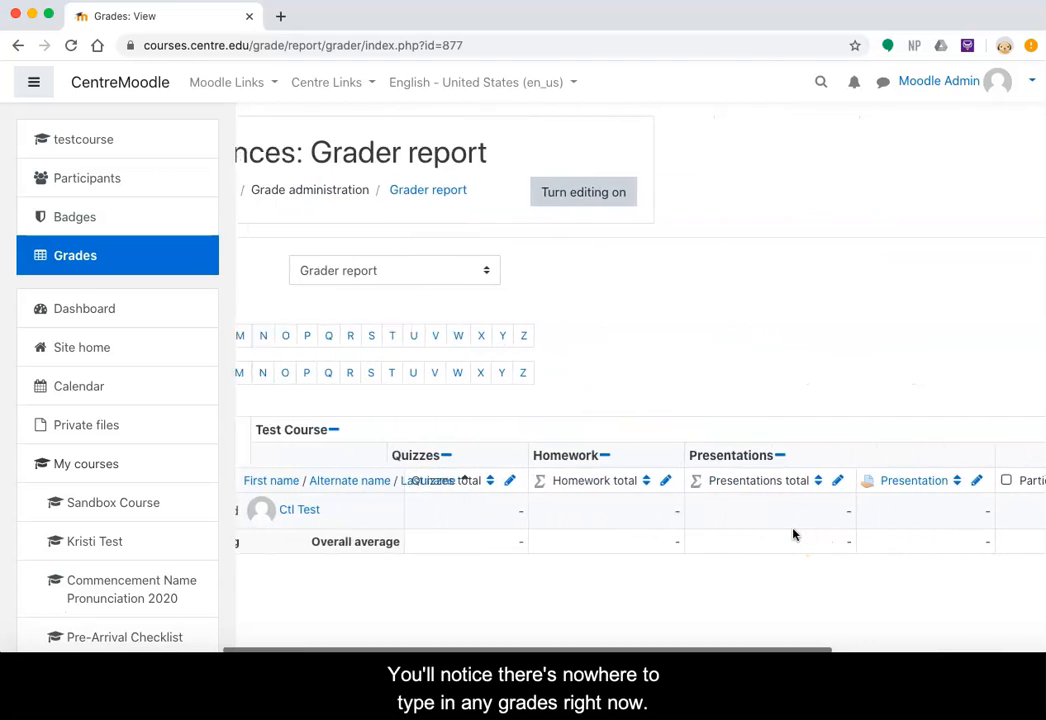
click(735, 188)
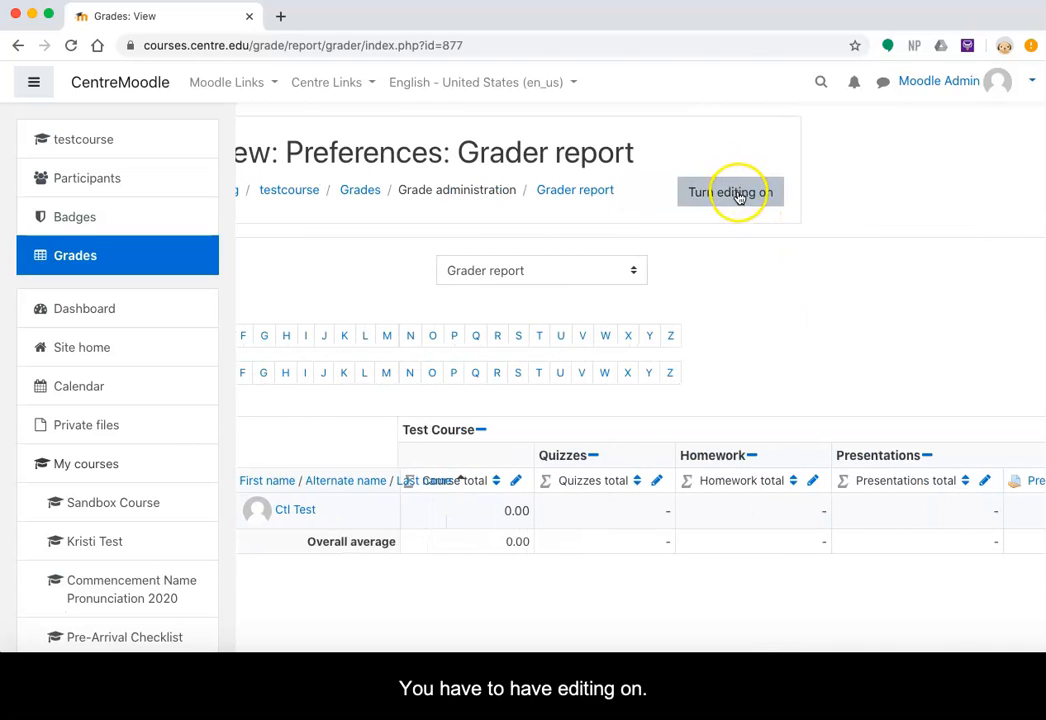
click(741, 197)
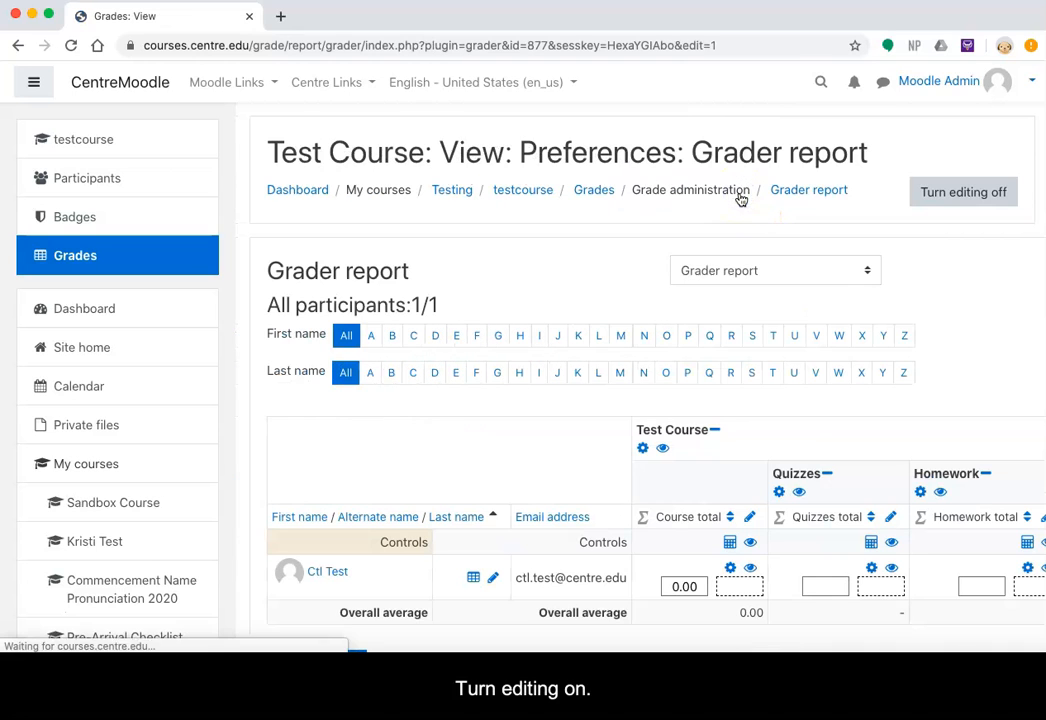
Examine the grade and feedback fields for the course total, category totals and items in the student's row
scroll(652, 450, right, 4)
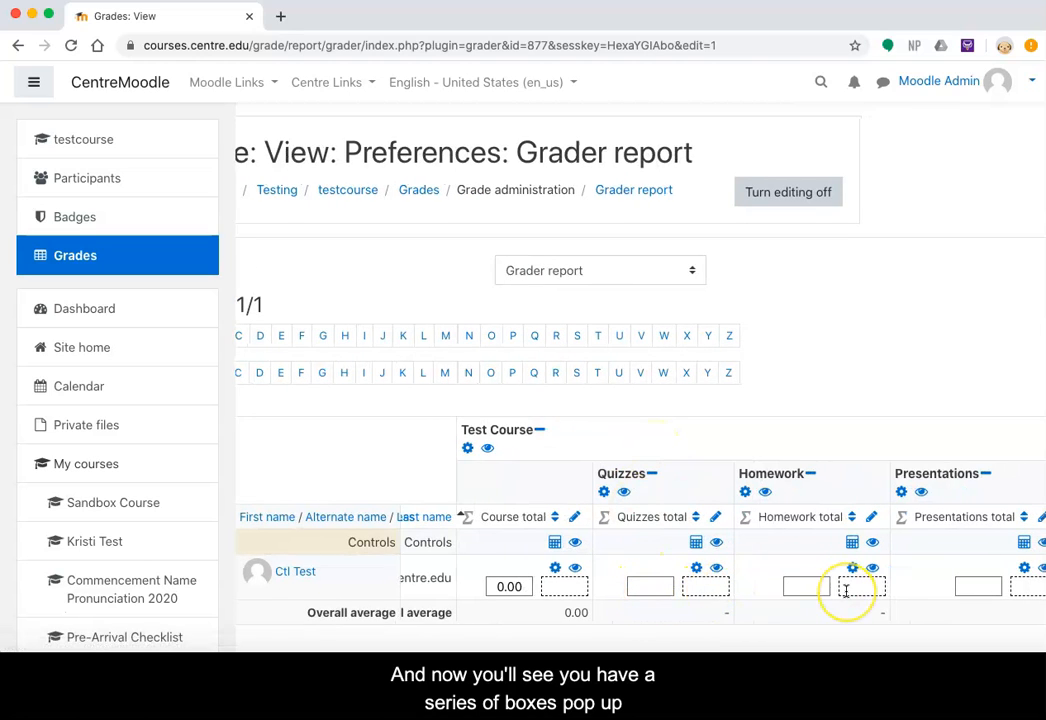
scroll(847, 591, down, 2)
scroll(976, 514, right, 3)
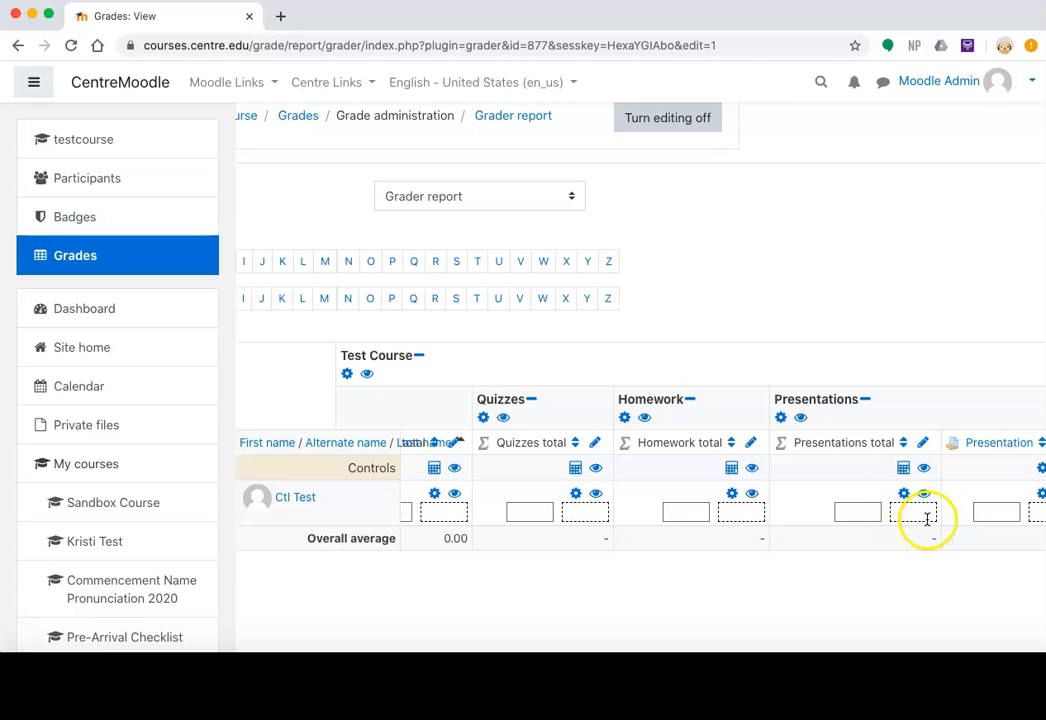
scroll(926, 520, right, 3)
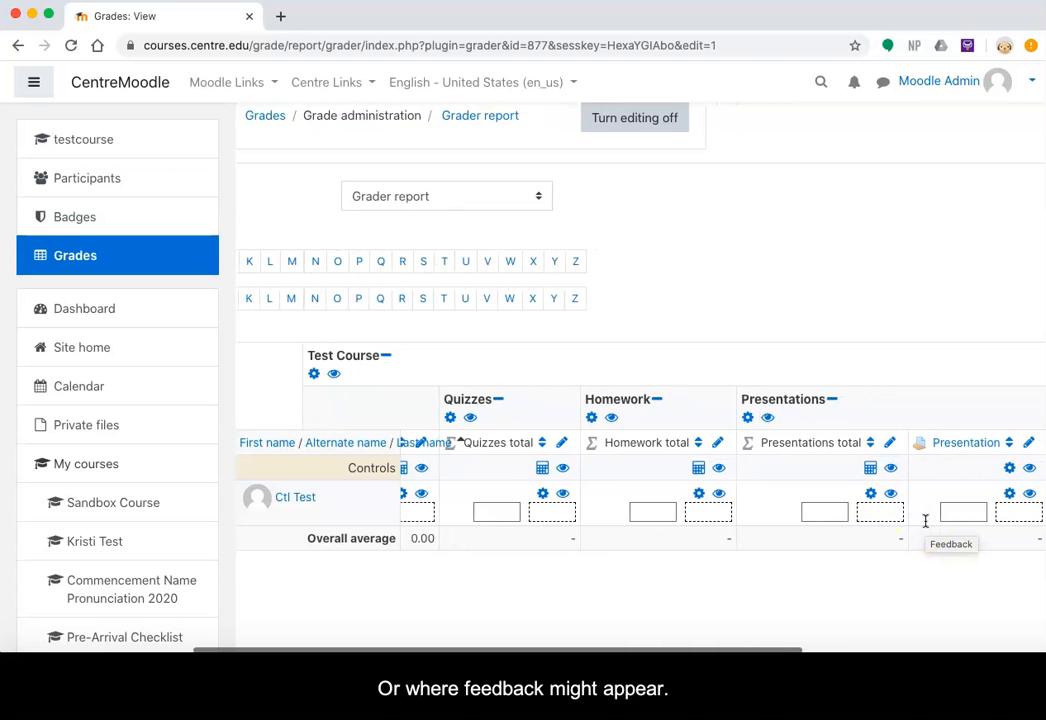
scroll(926, 520, left, 2)
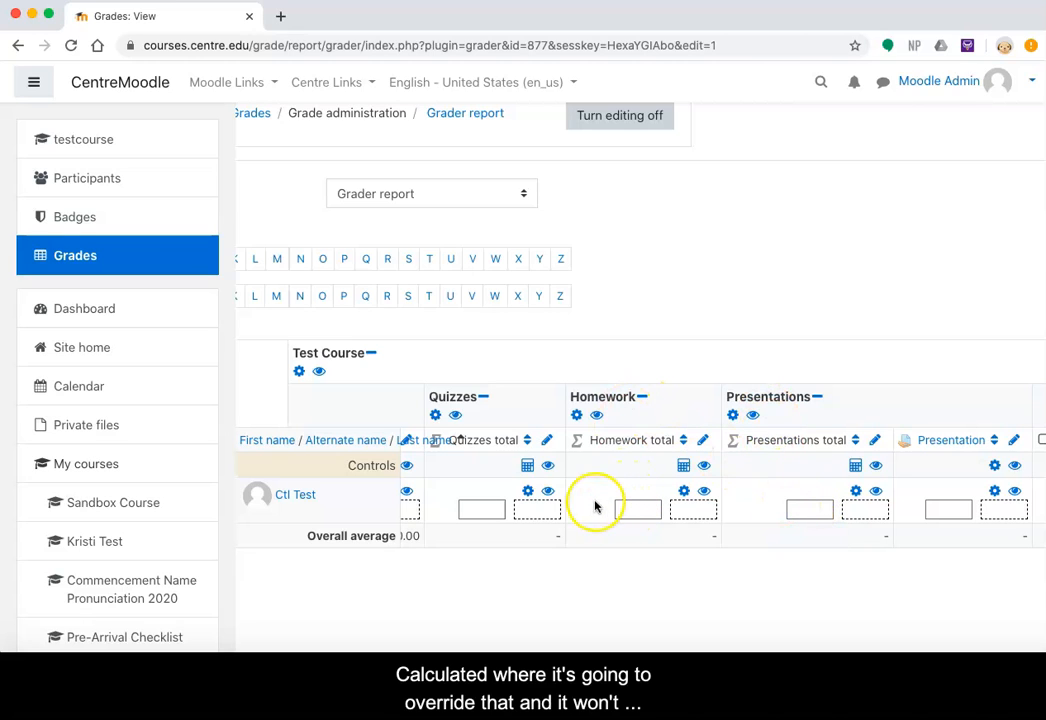
scroll(613, 509, left, 5)
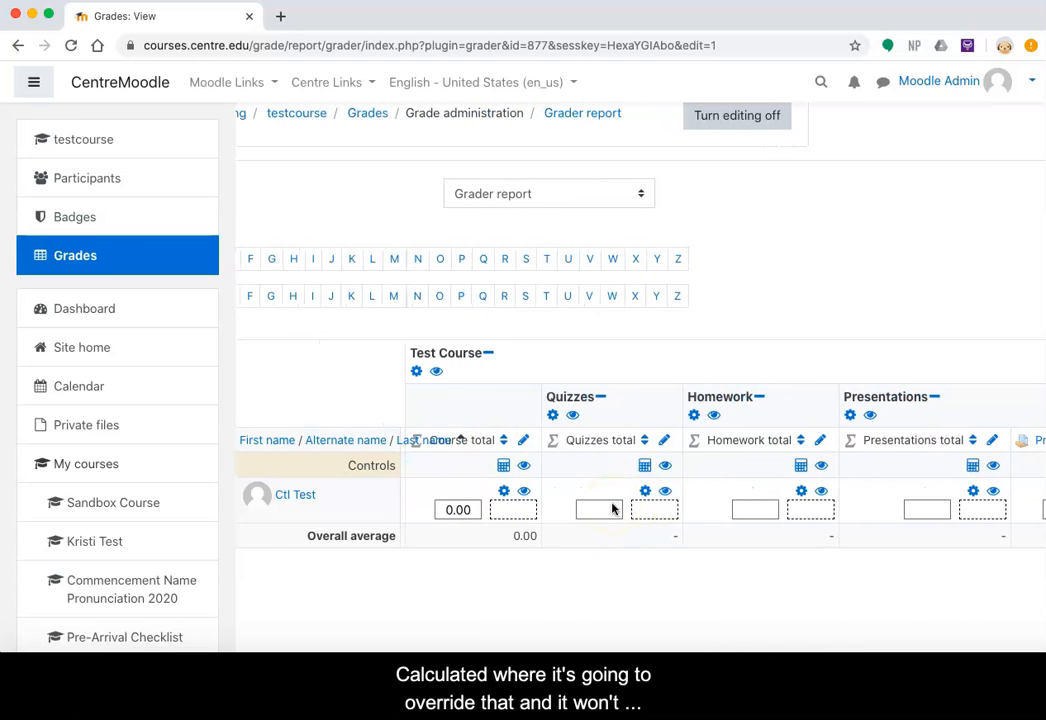
click(626, 508)
click(472, 510)
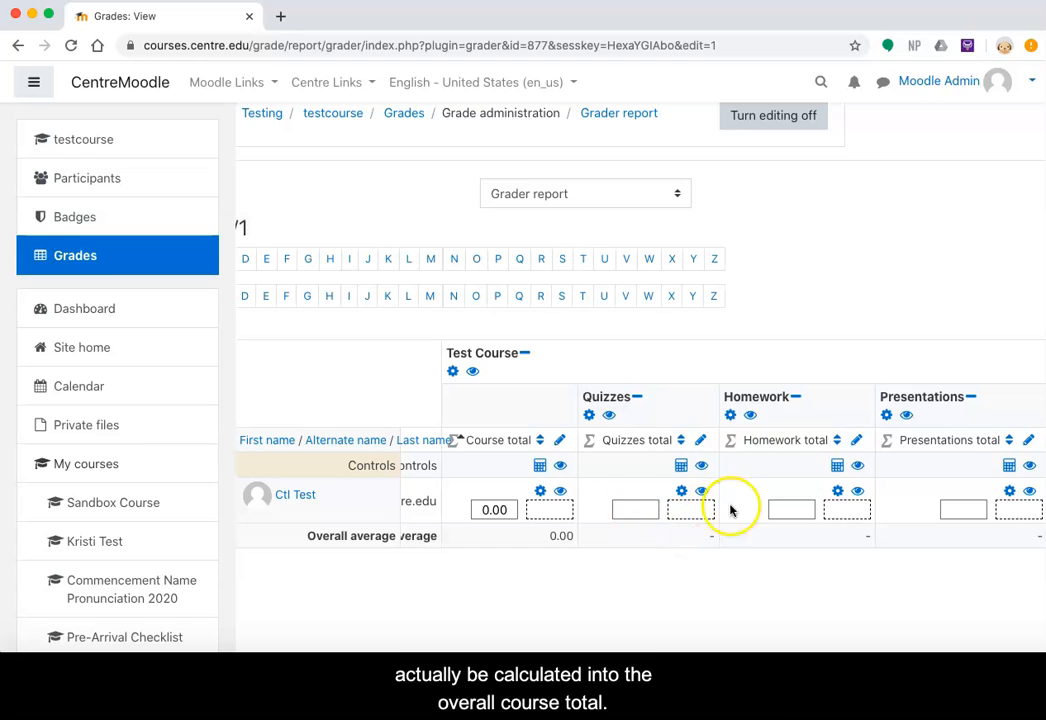
Enter a grade of 90 for the student's Final Exam and save the grader report changes
scroll(740, 509, right, 5)
scroll(740, 509, right, 3)
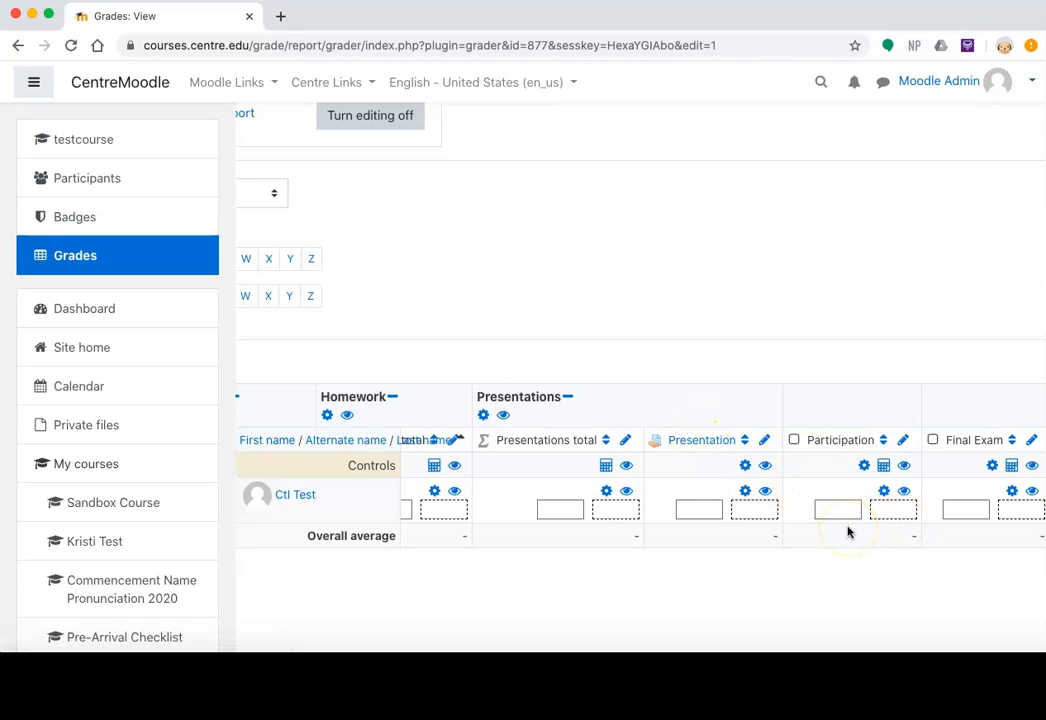
scroll(848, 532, right, 5)
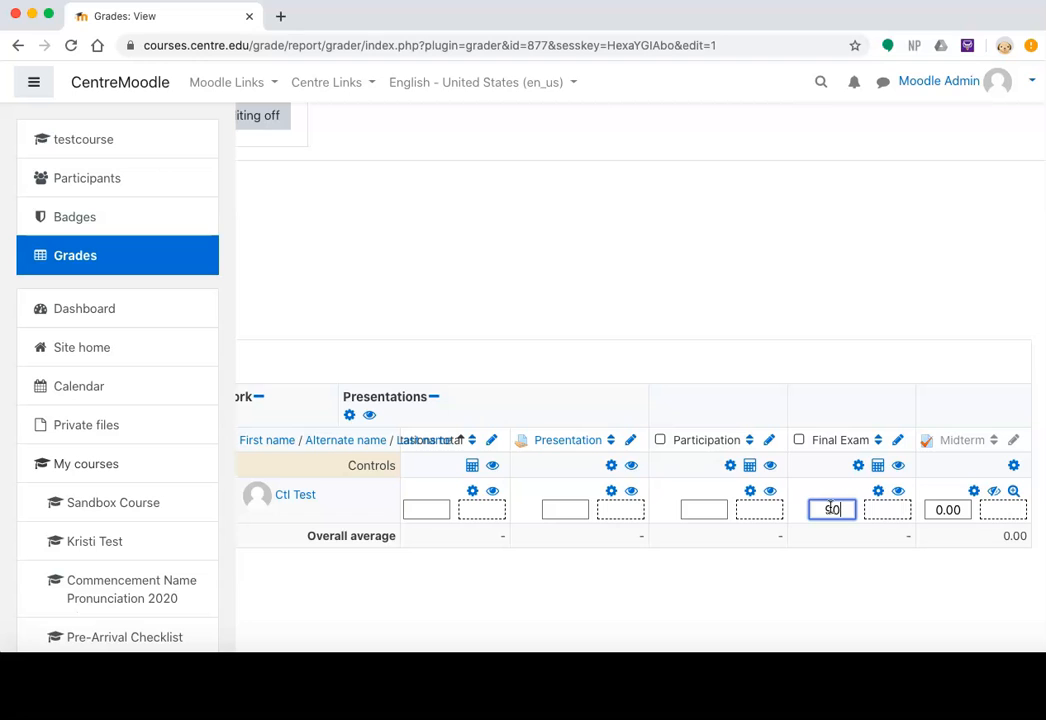
scroll(530, 543, left, 10)
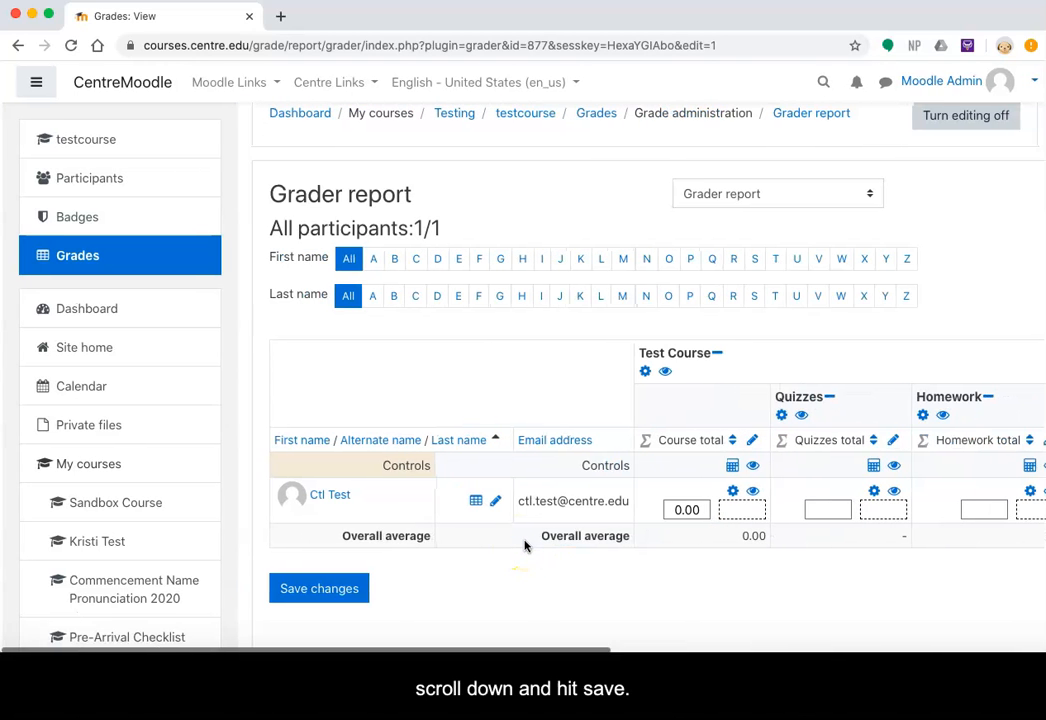
click(314, 589)
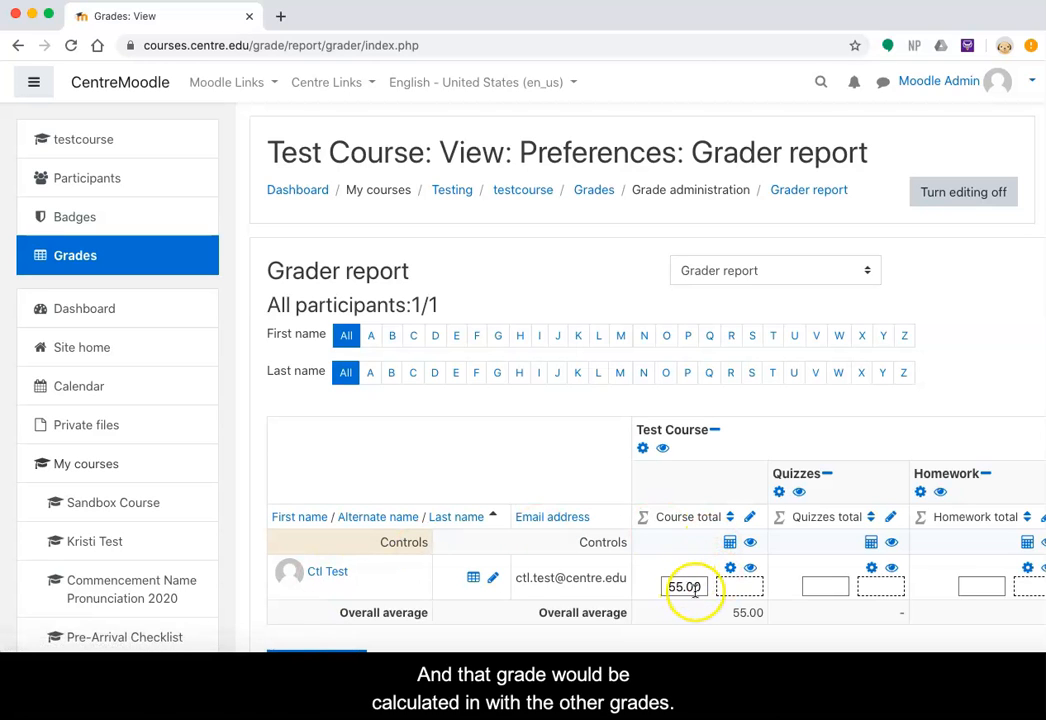
Clear the student's Final Exam grade and save the grader report changes
scroll(859, 569, right, 10)
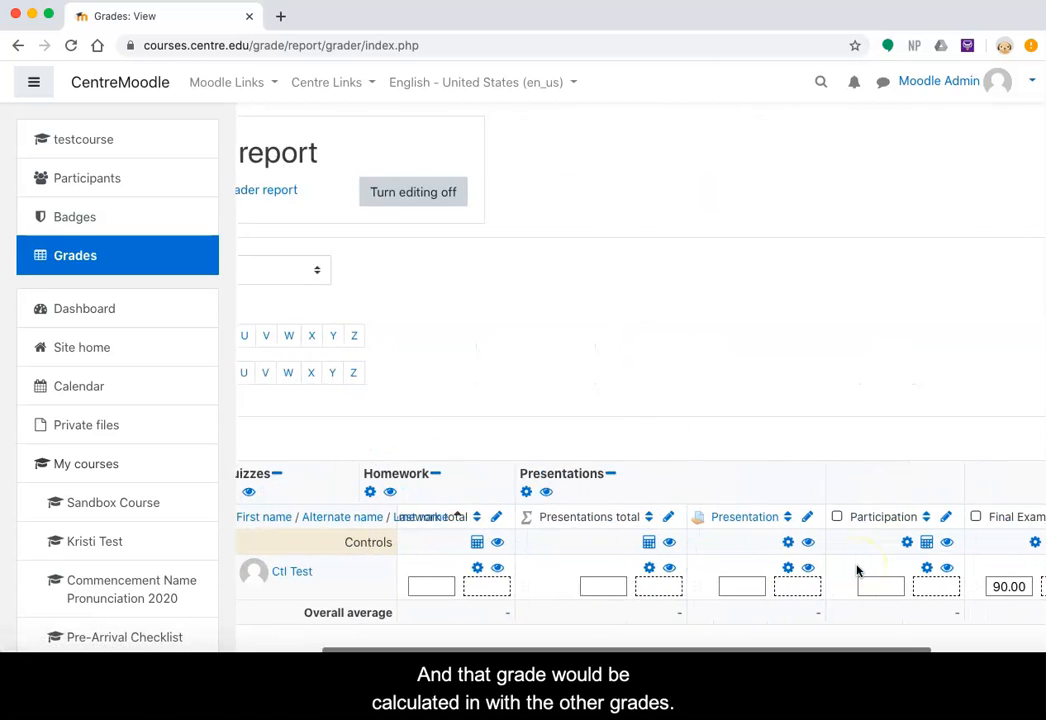
scroll(857, 570, right, 5)
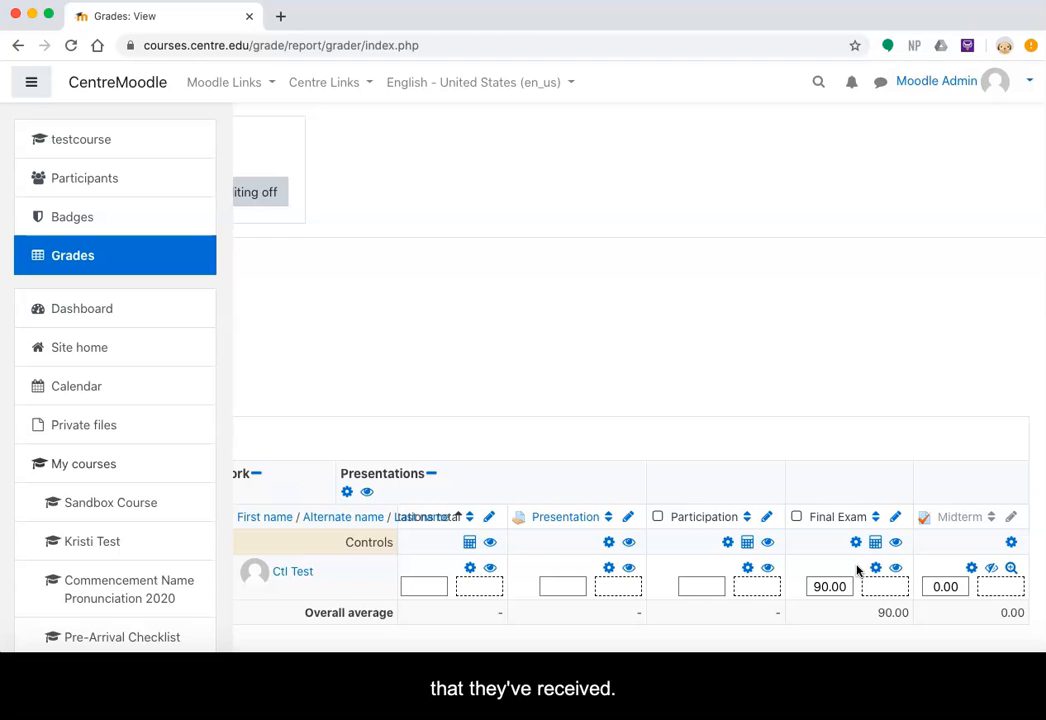
scroll(857, 570, left, 8)
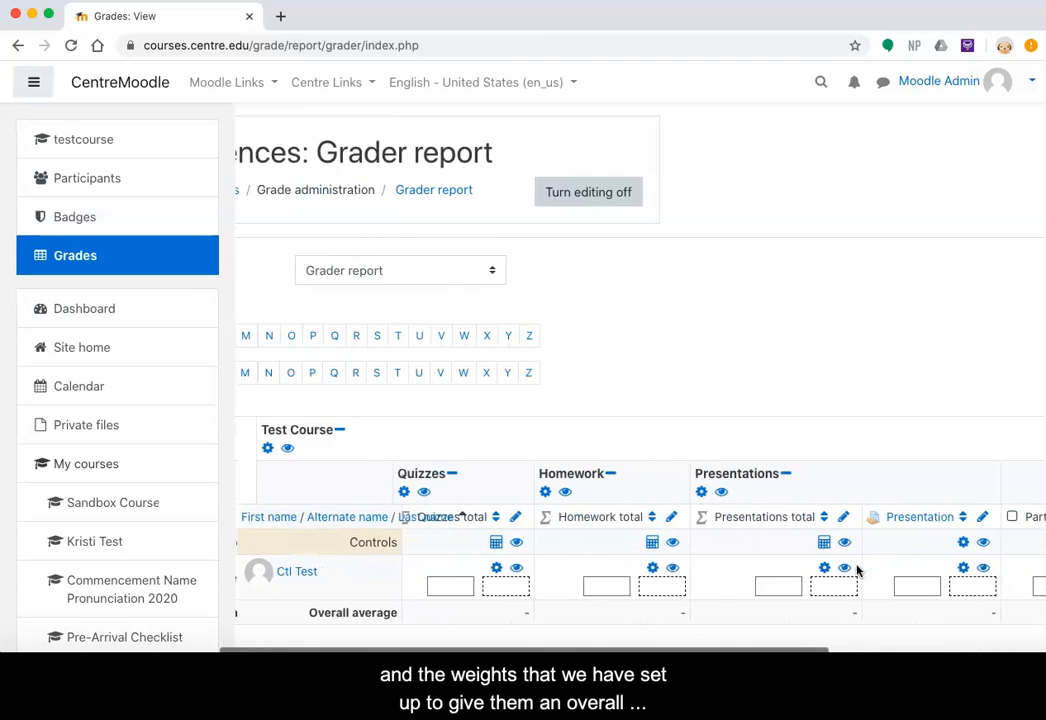
scroll(857, 570, left, 6)
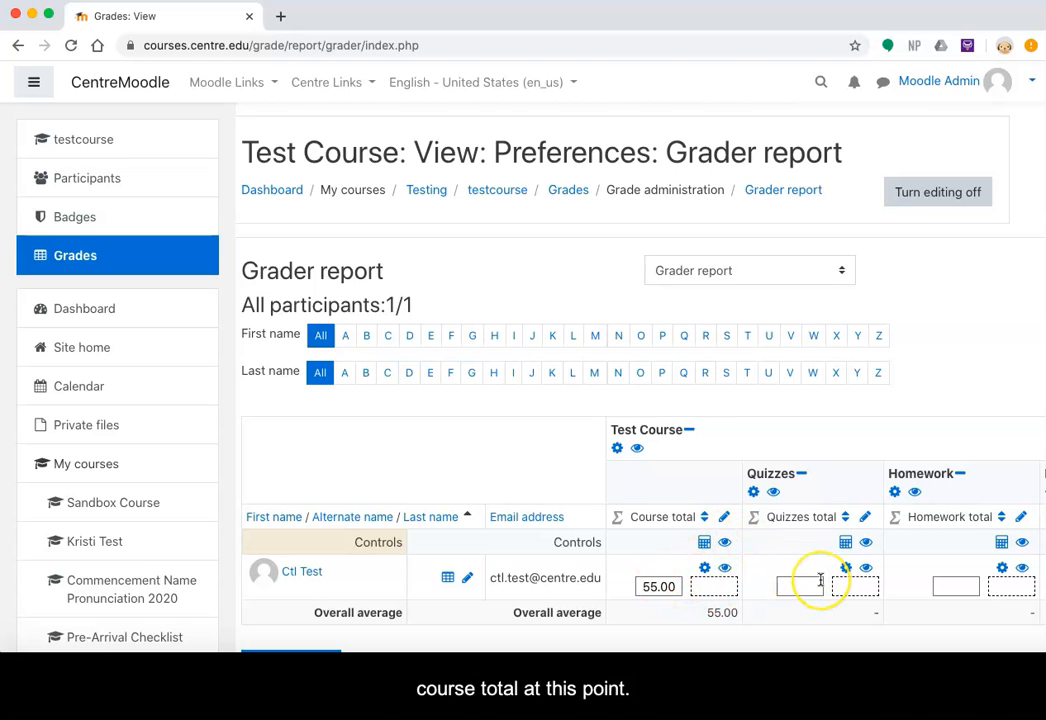
scroll(820, 580, right, 12)
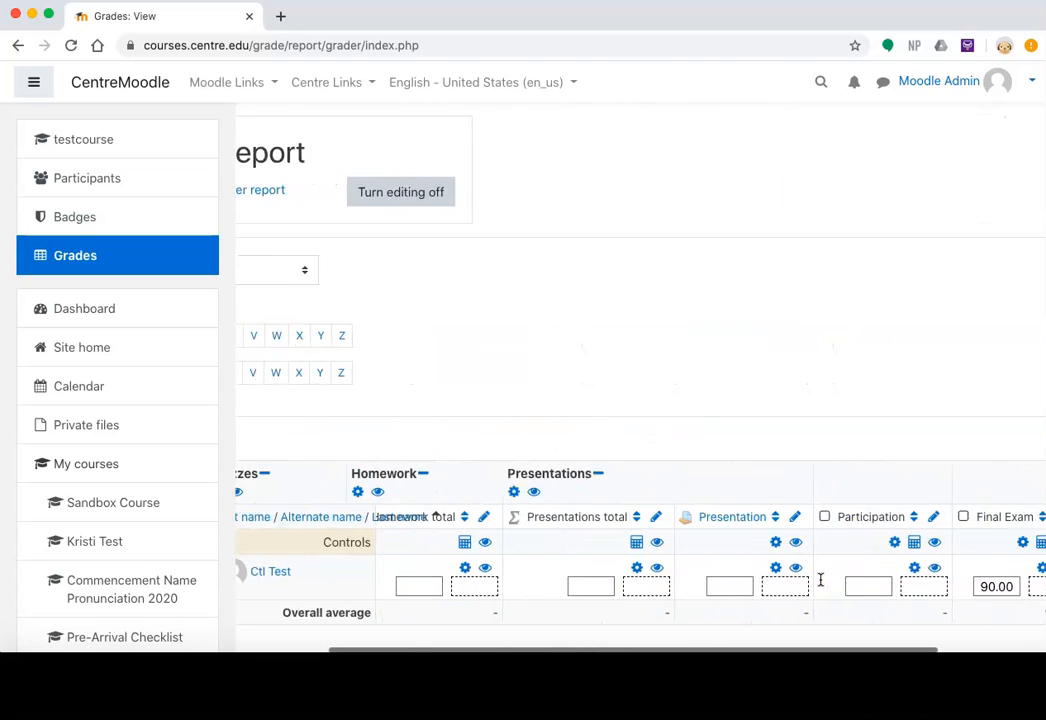
drag(817, 581, 850, 586)
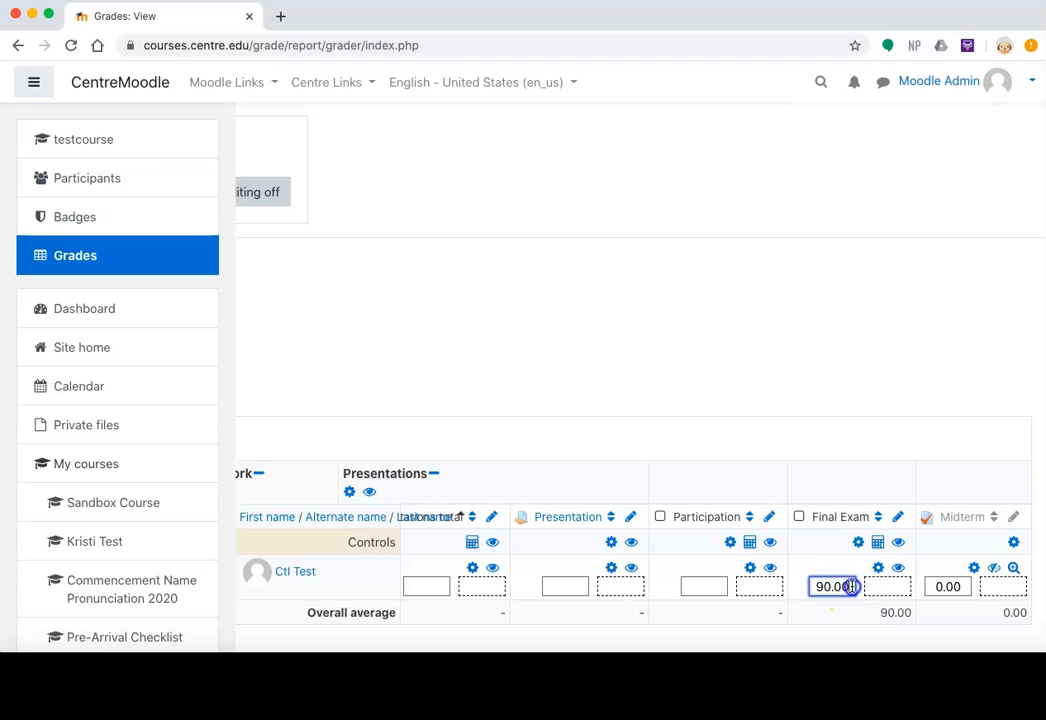
click(467, 553)
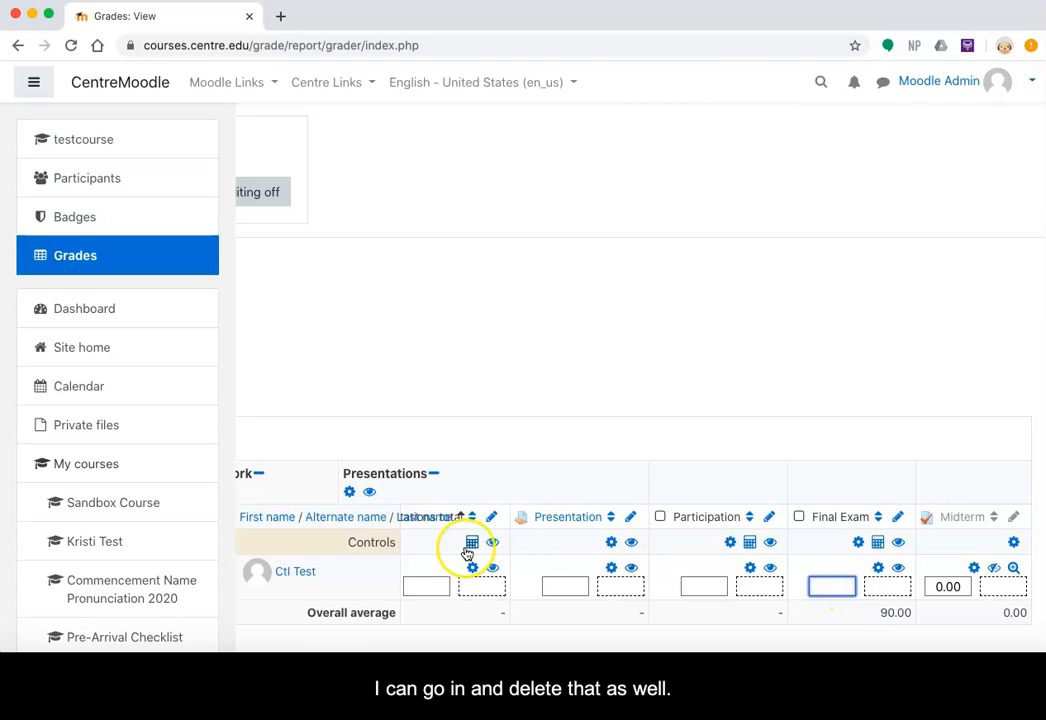
scroll(465, 553, down, 5)
scroll(465, 553, left, 8)
scroll(465, 553, left, 10)
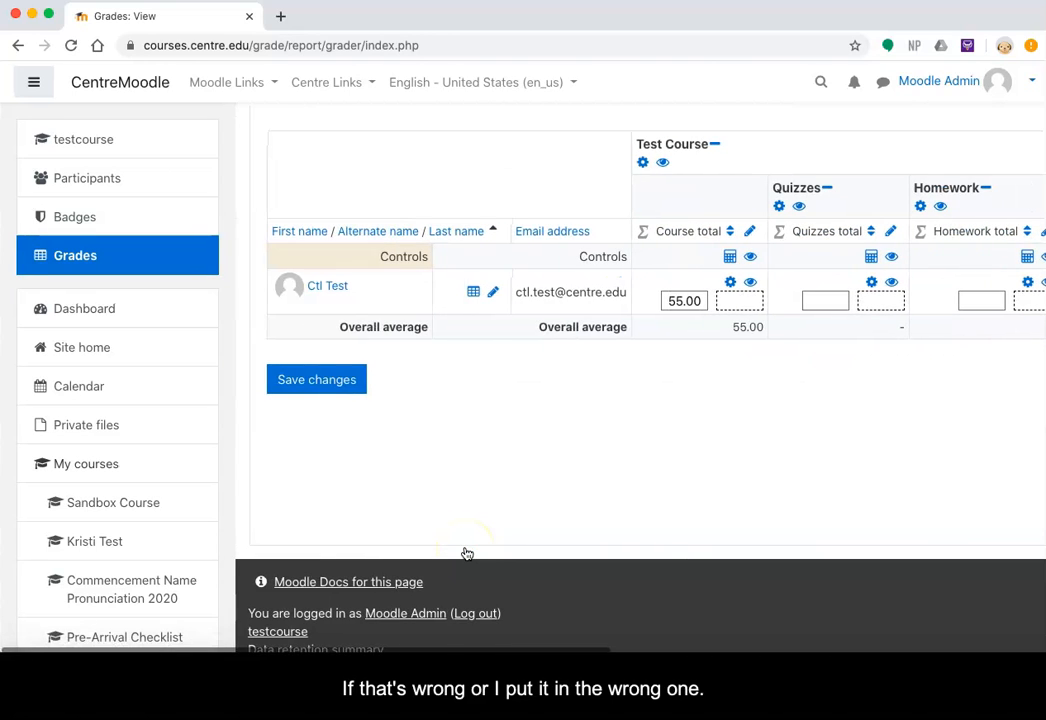
click(322, 381)
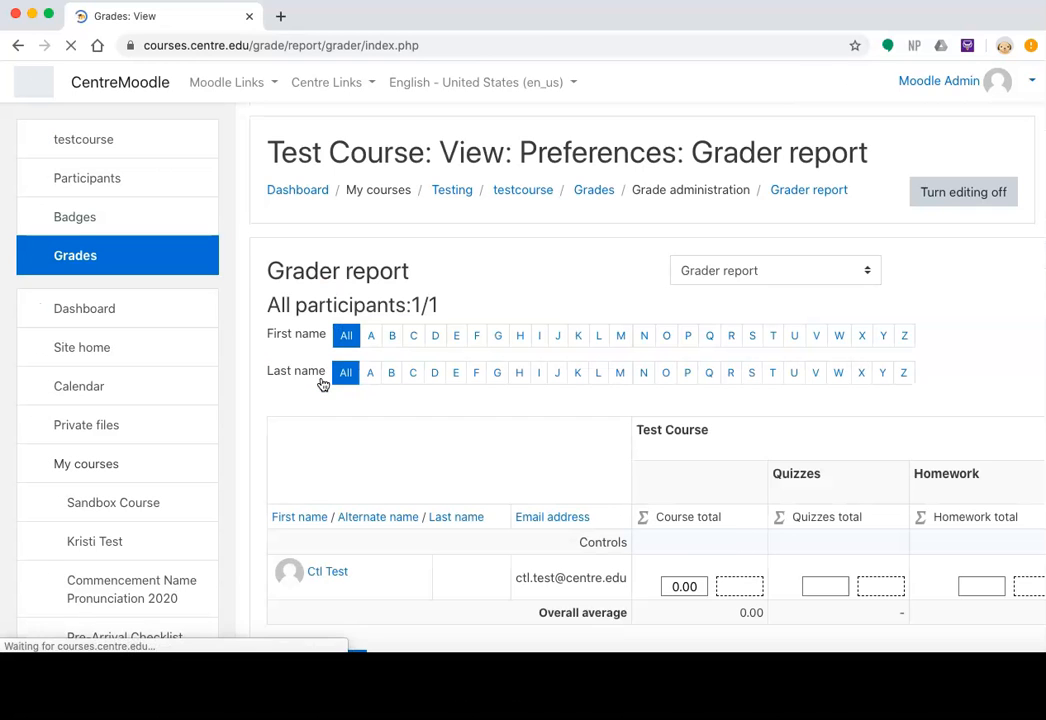
Compare the manual Participation and Final Exam columns with the linked Presentation activity column in the grader report
scroll(672, 519, right, 3)
scroll(672, 519, right, 10)
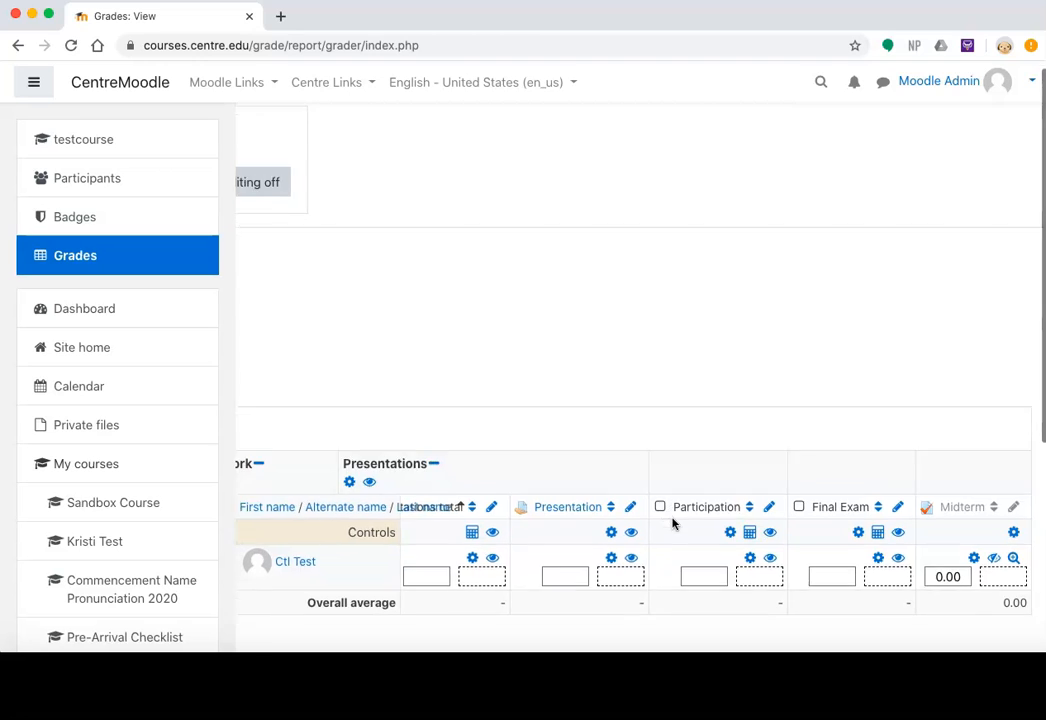
scroll(675, 523, down, 1)
click(710, 533)
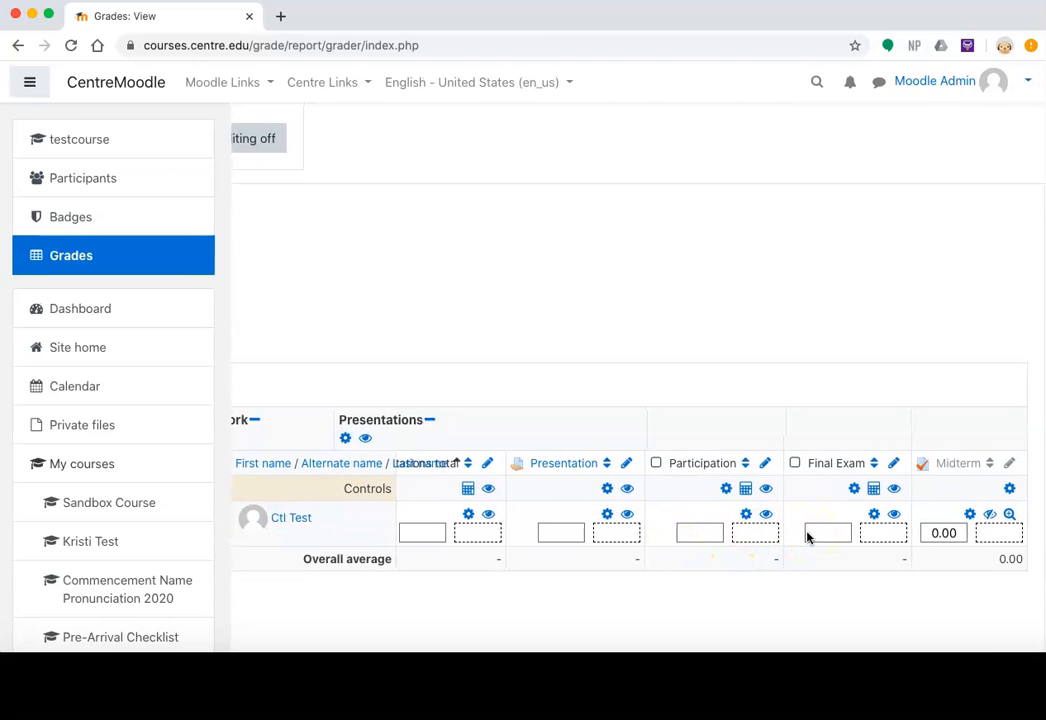
scroll(628, 489, left, 3)
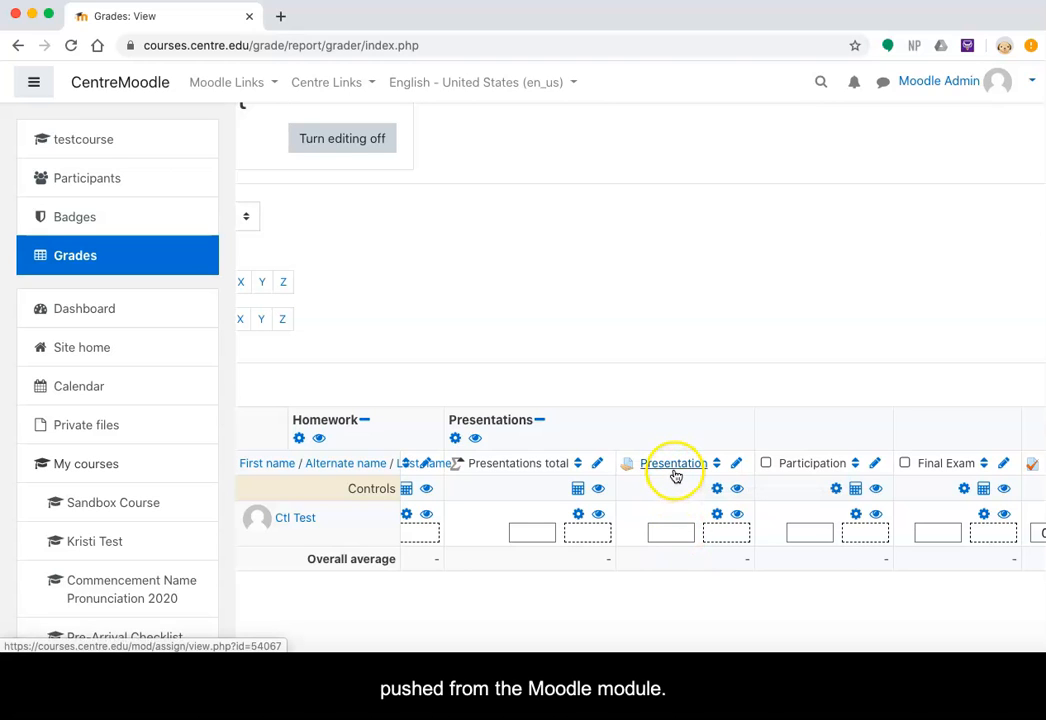
Open the Midterm quiz's grades report from the grader report and find the student's attempt
scroll(934, 530, right, 3)
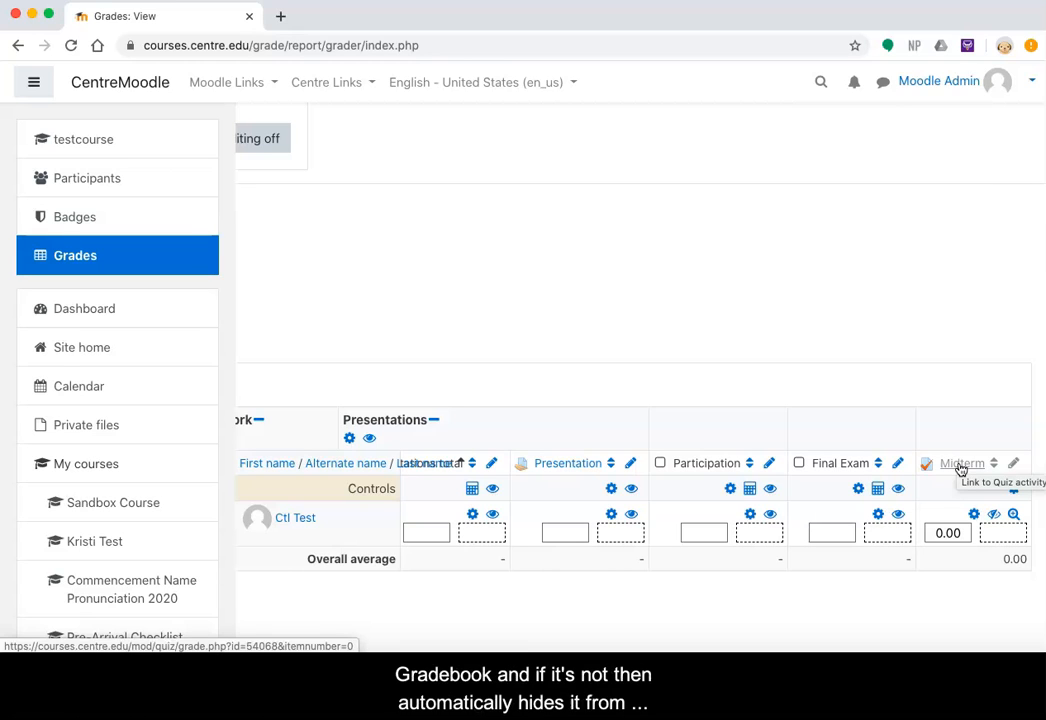
click(996, 521)
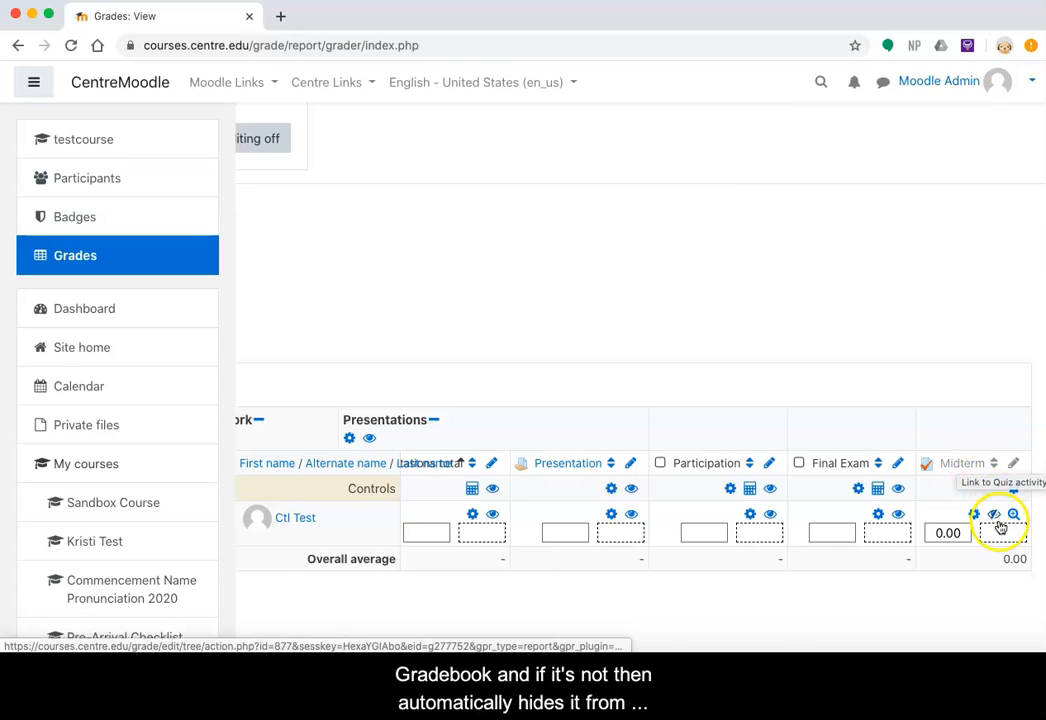
click(962, 465)
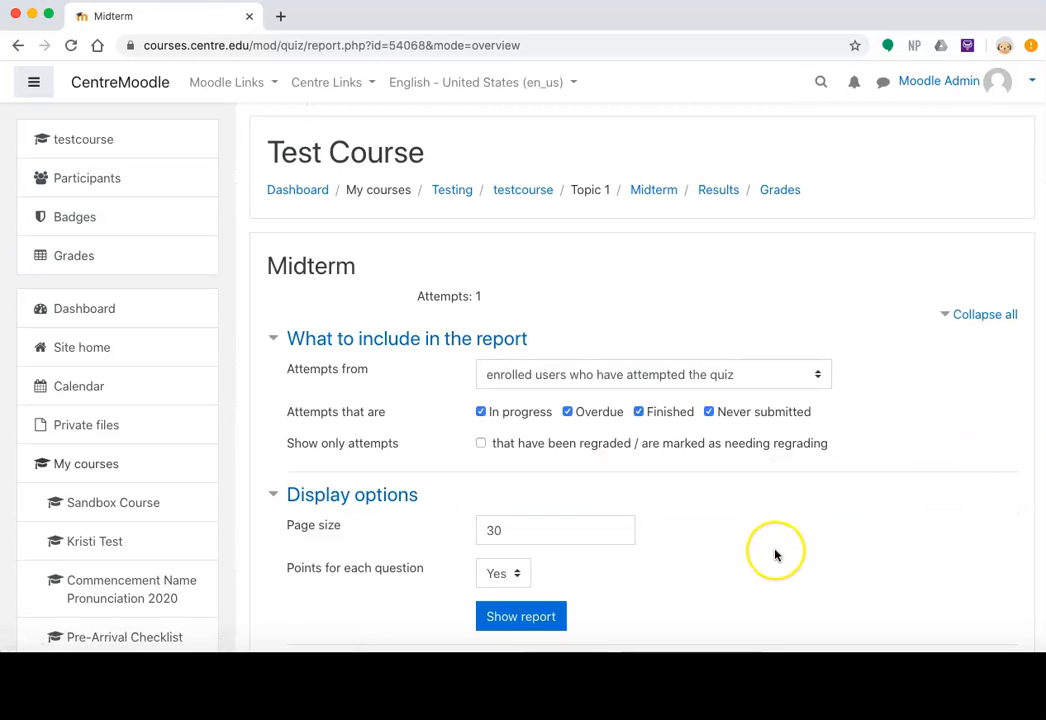
scroll(775, 555, down, 5)
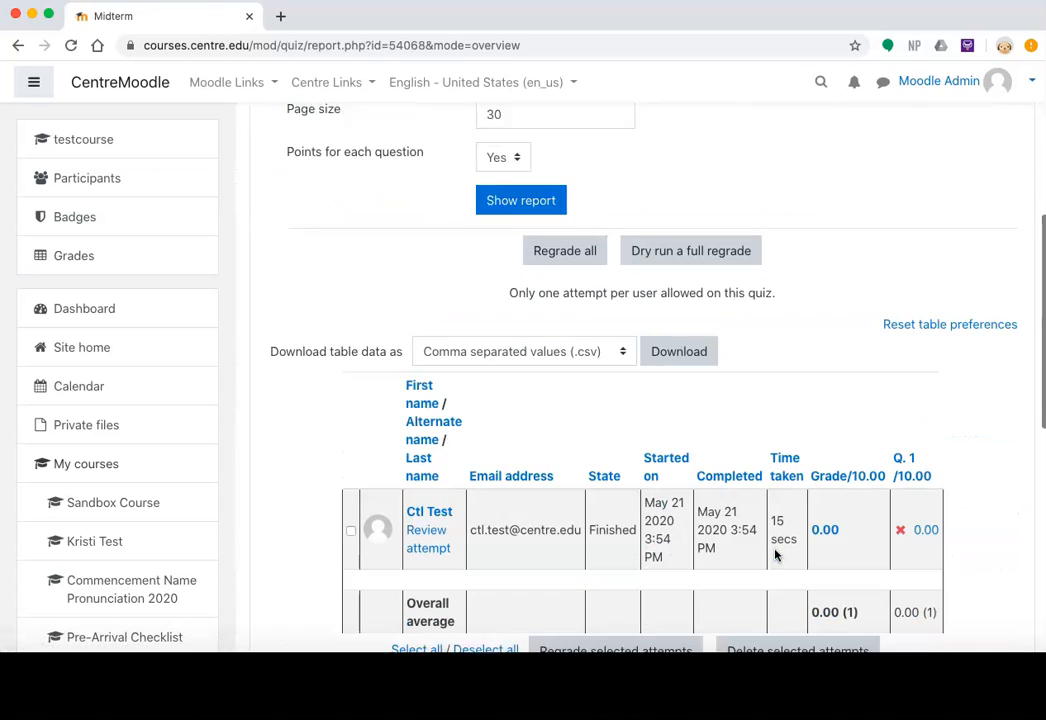
scroll(775, 555, down, 1)
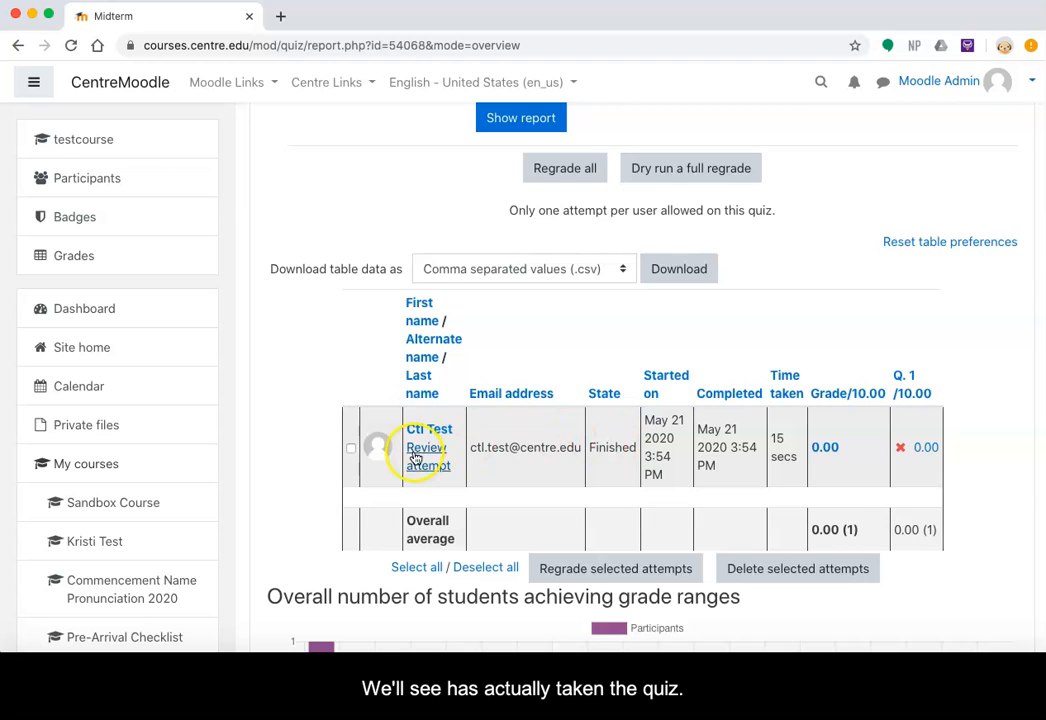
Review the student's Midterm attempt, checking the answers, correct-answer feedback and attempt summary
click(436, 457)
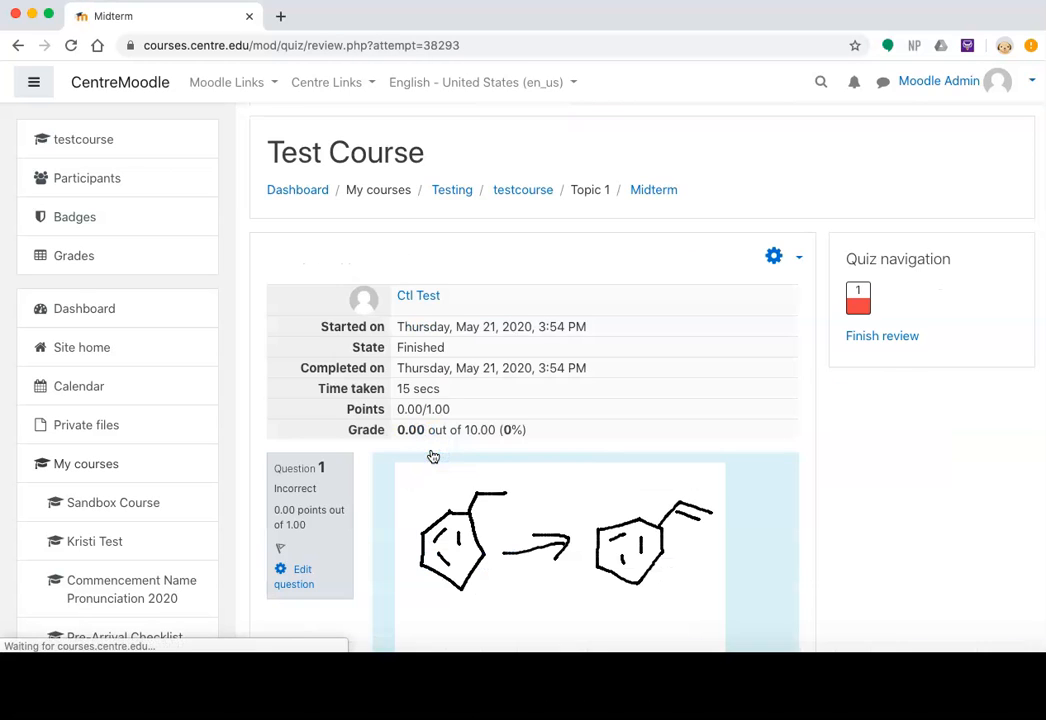
scroll(433, 457, down, 3)
scroll(433, 457, down, 4)
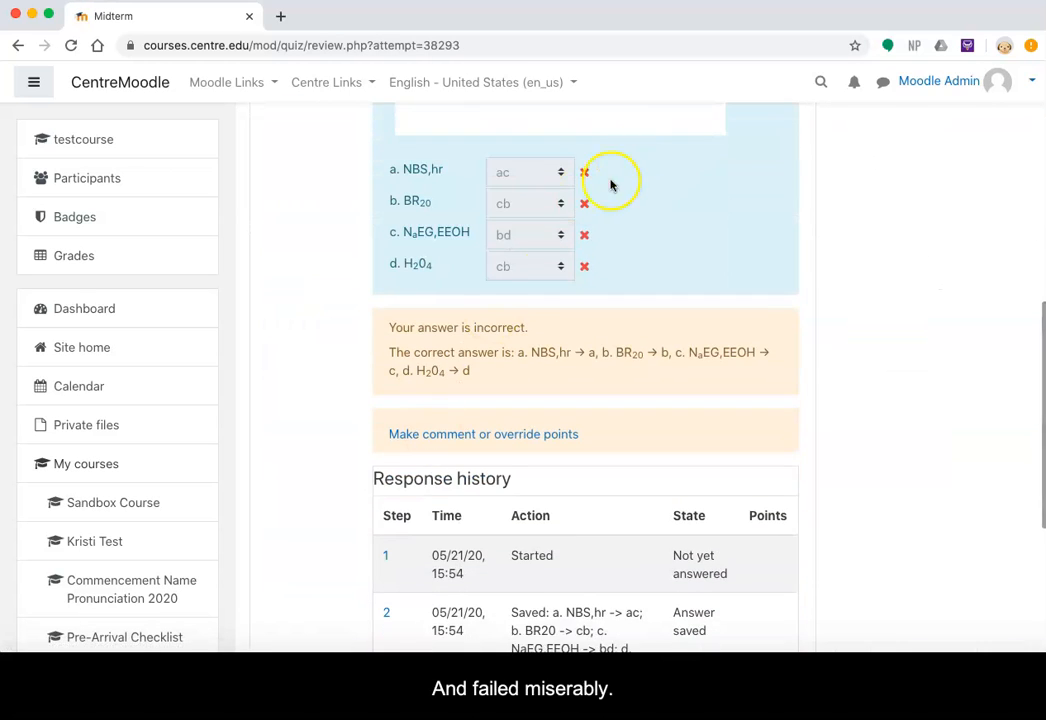
scroll(535, 305, up, 6)
scroll(535, 305, down, 5)
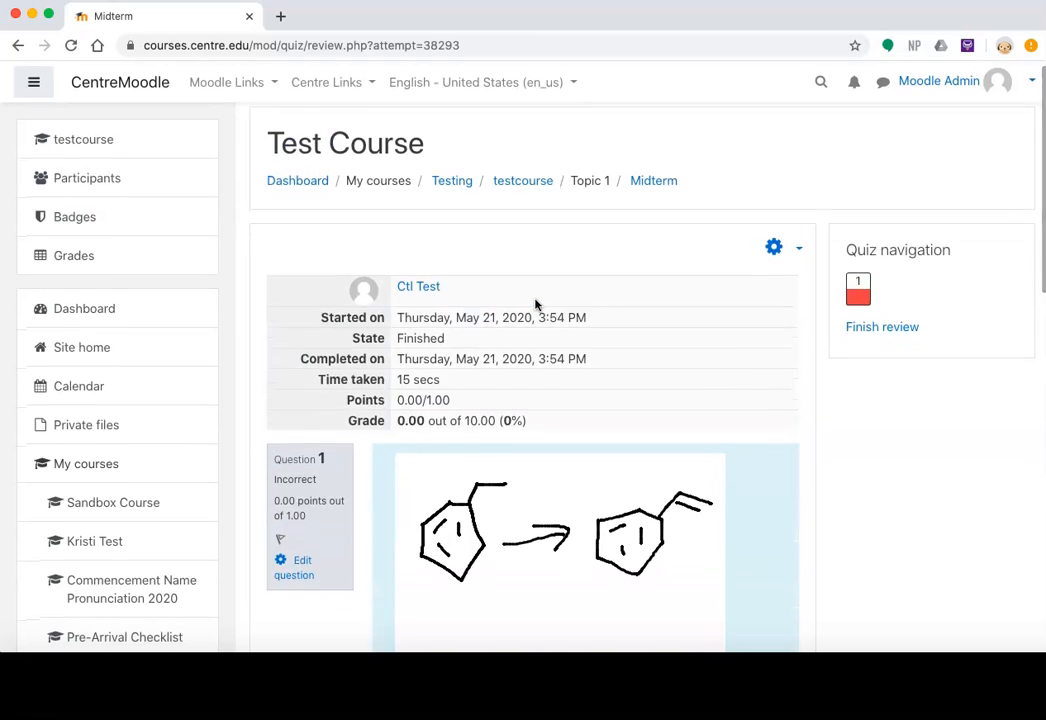
scroll(535, 305, down, 2)
scroll(535, 305, up, 7)
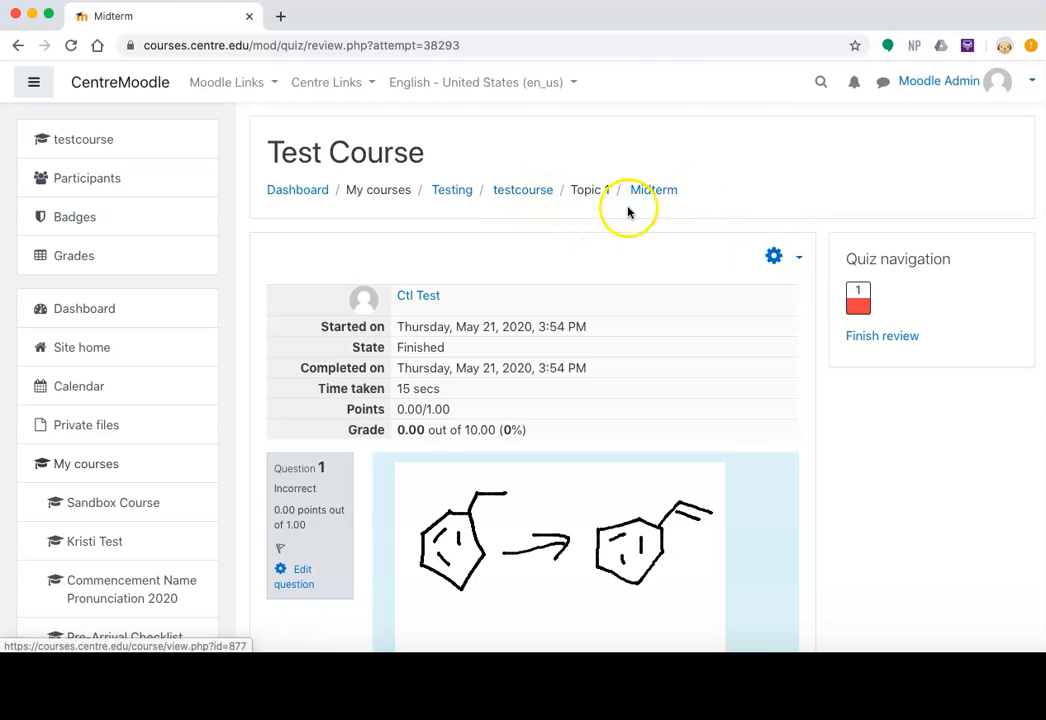
In the Midterm quiz's review options, enable Points under "Later, while the quiz is still open", and save and return to the course
click(795, 257)
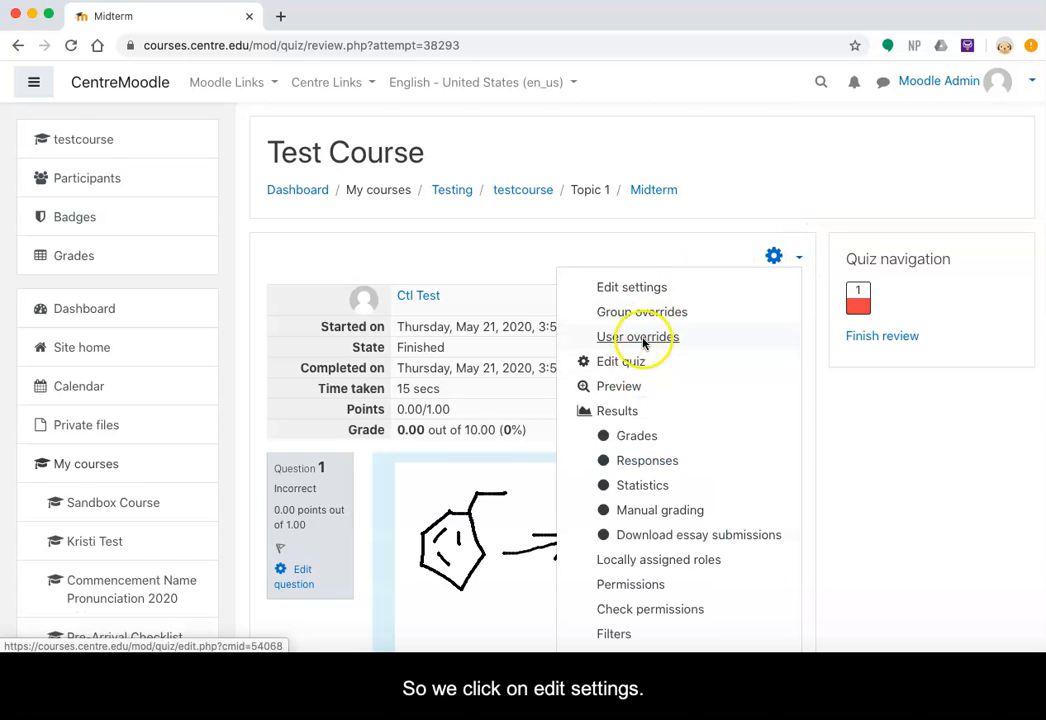
click(655, 289)
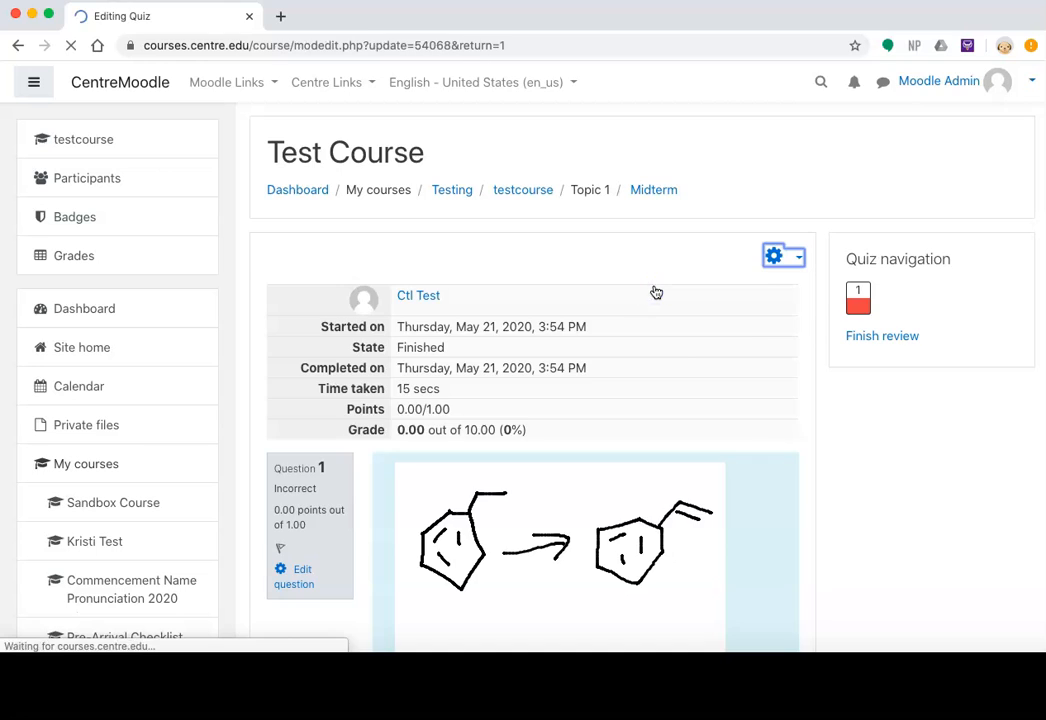
scroll(445, 483, down, 5)
scroll(445, 483, down, 3)
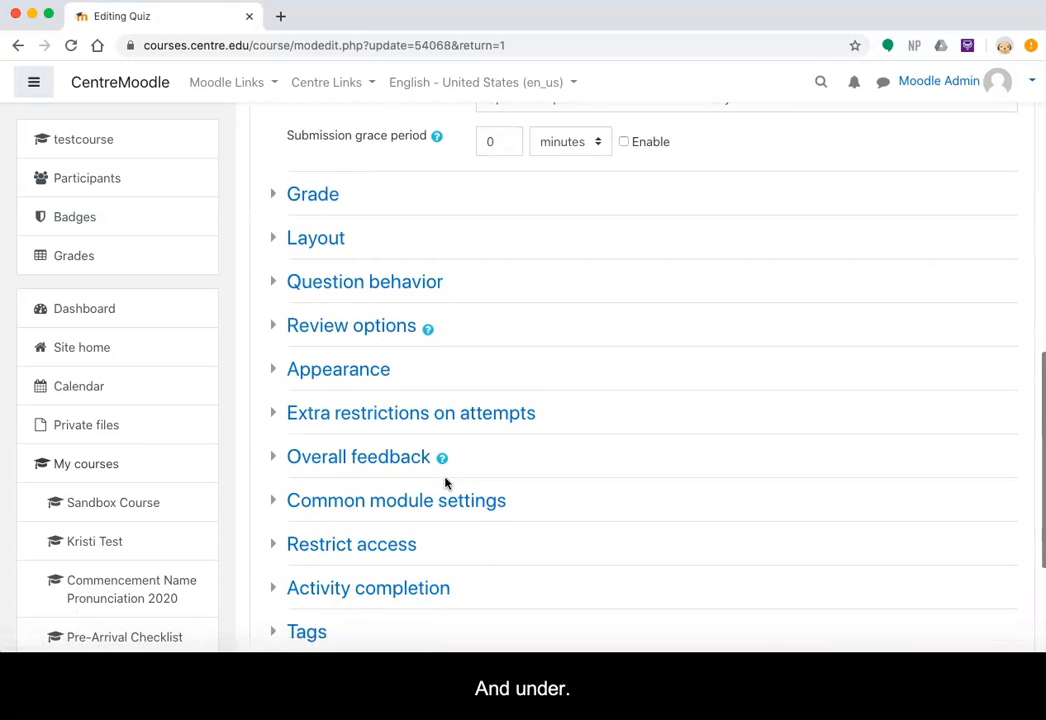
scroll(445, 483, down, 2)
scroll(376, 335, up, 1)
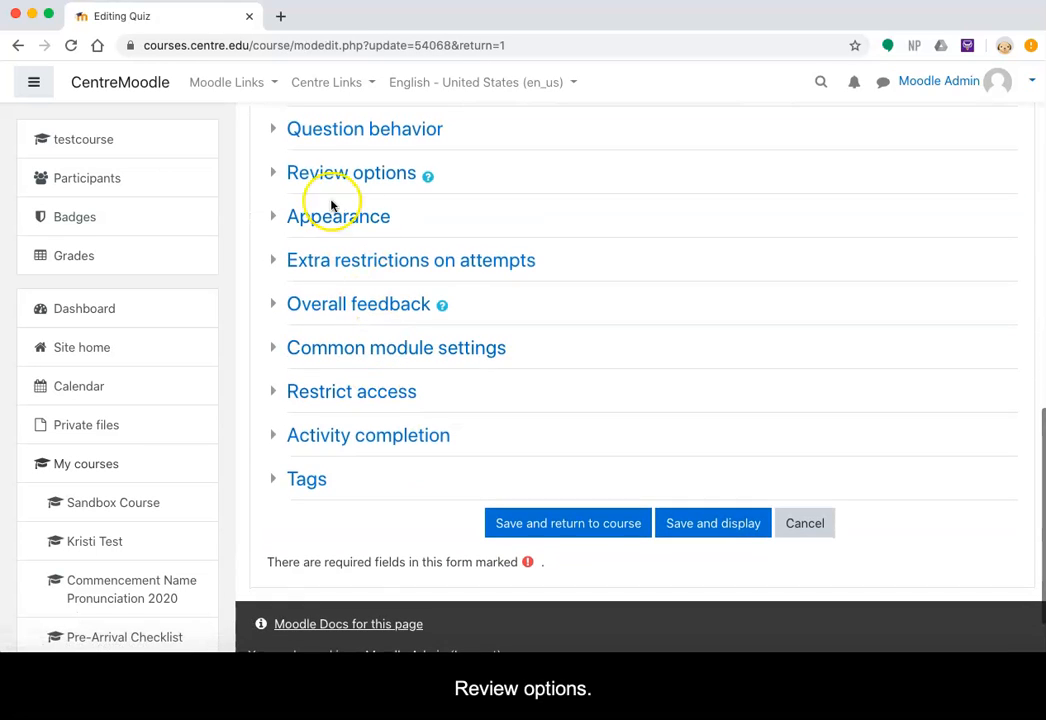
click(315, 181)
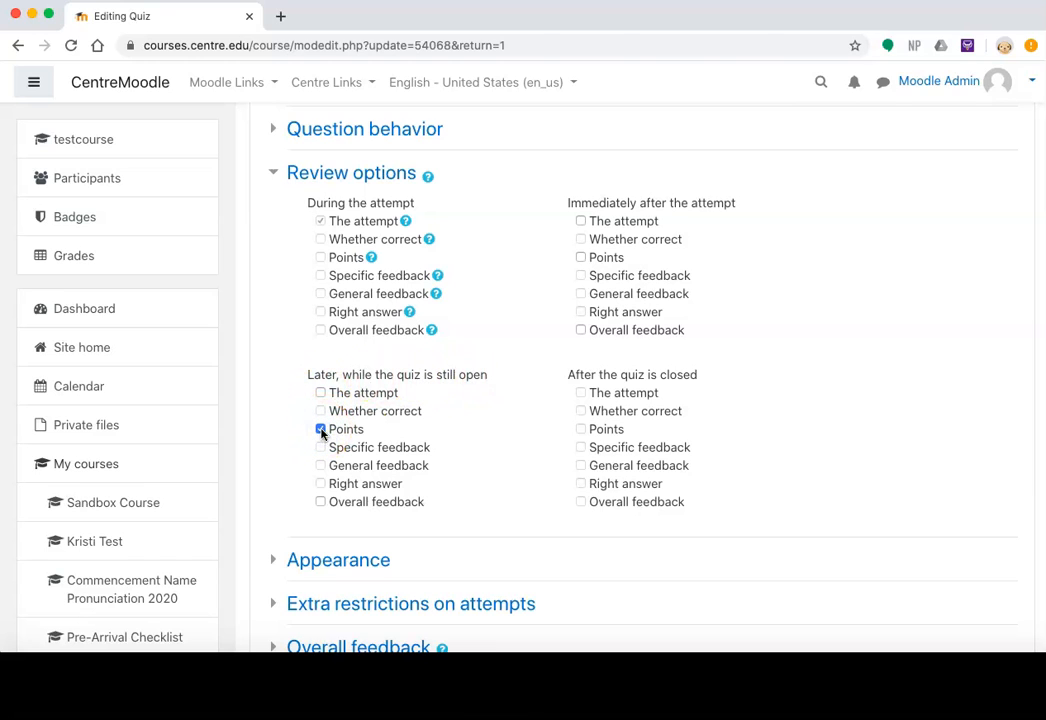
scroll(521, 518, down, 5)
click(628, 477)
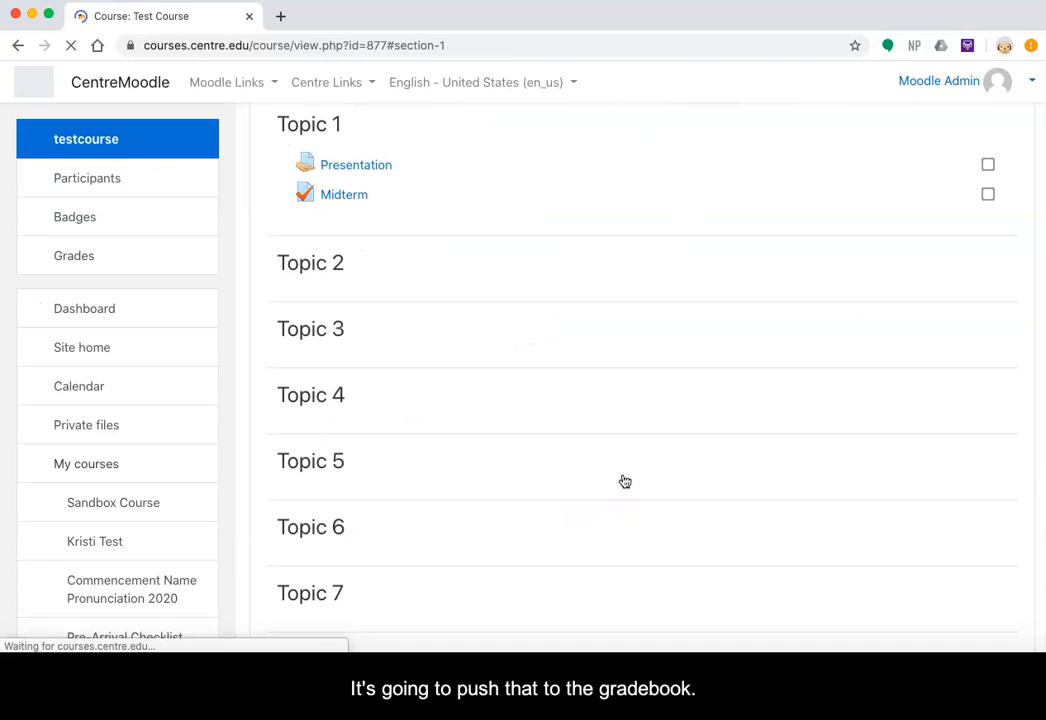
Open the course's grader report and bring the Midterm column into view
scroll(625, 481, up, 2)
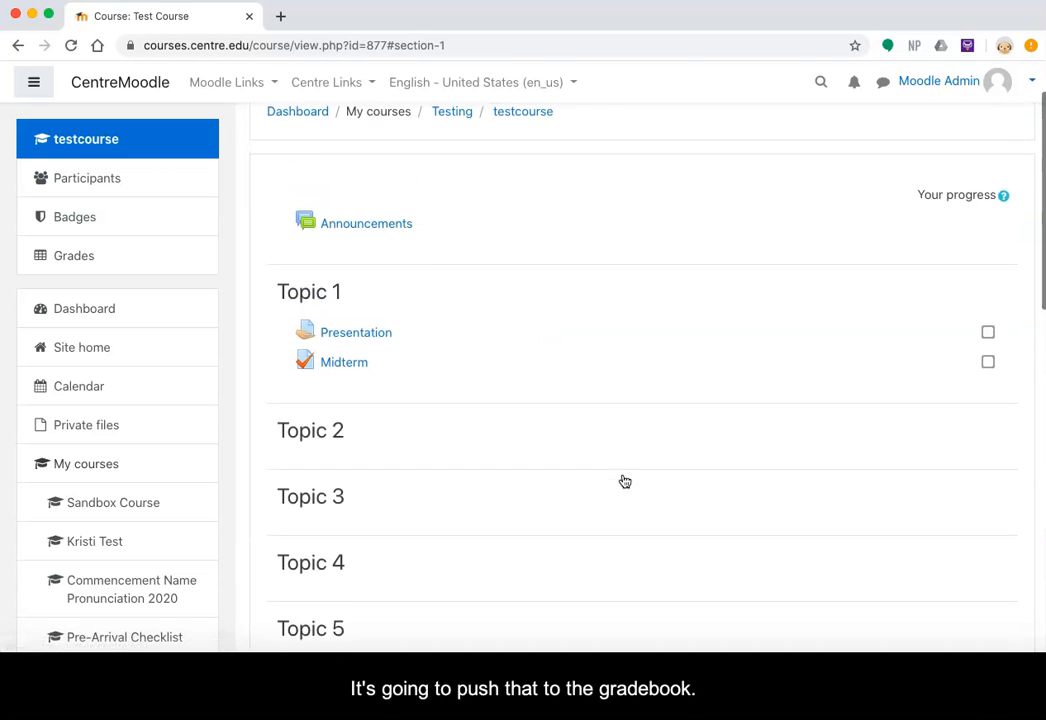
click(160, 257)
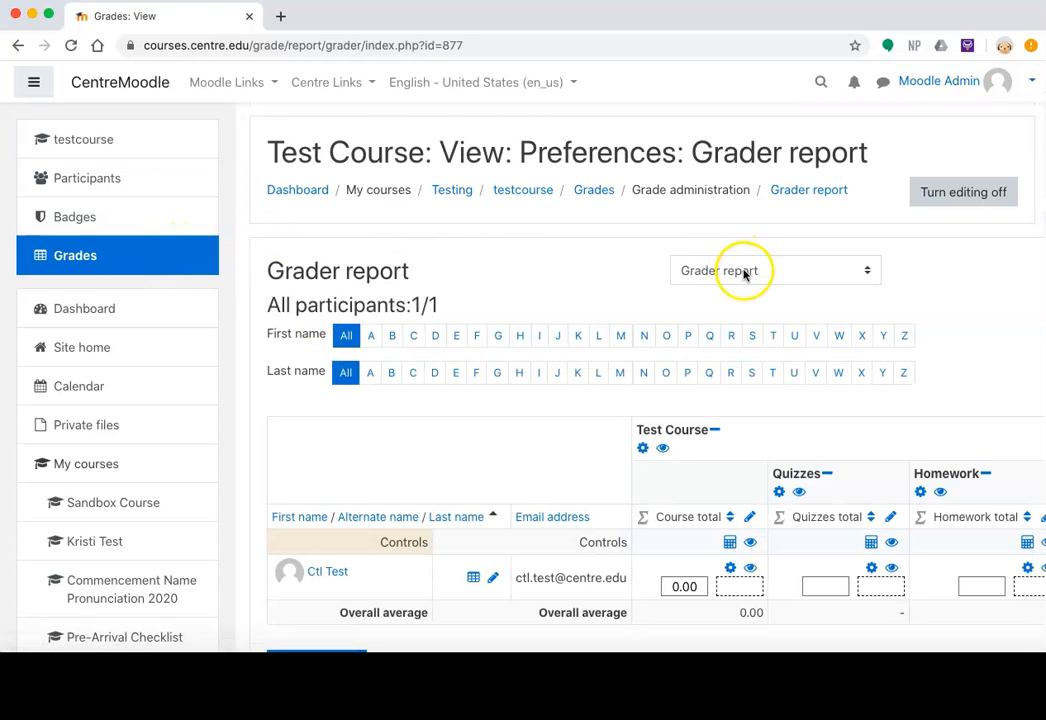
scroll(845, 575, right, 5)
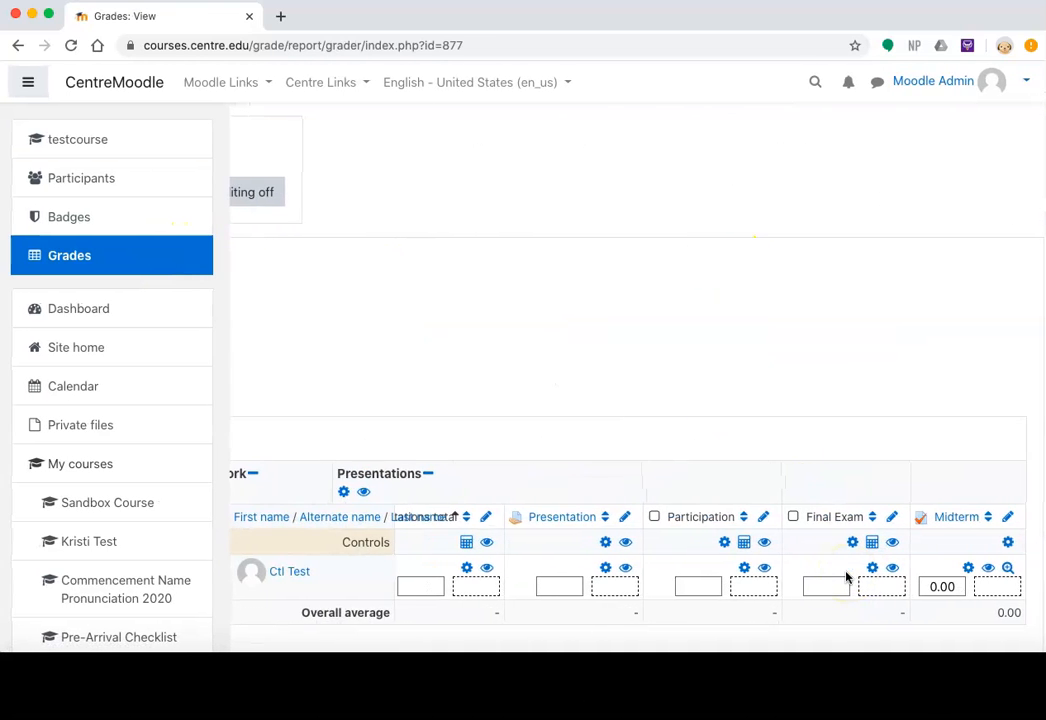
Override the student's Midterm grade with 60 and save the grader report
click(962, 586)
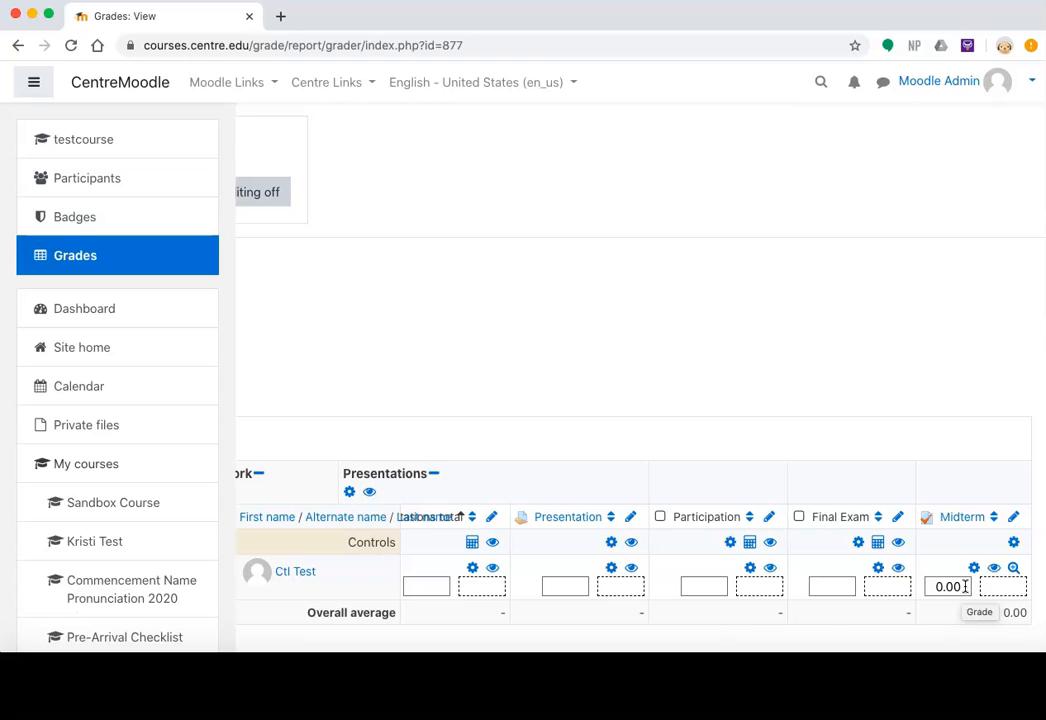
click(965, 587)
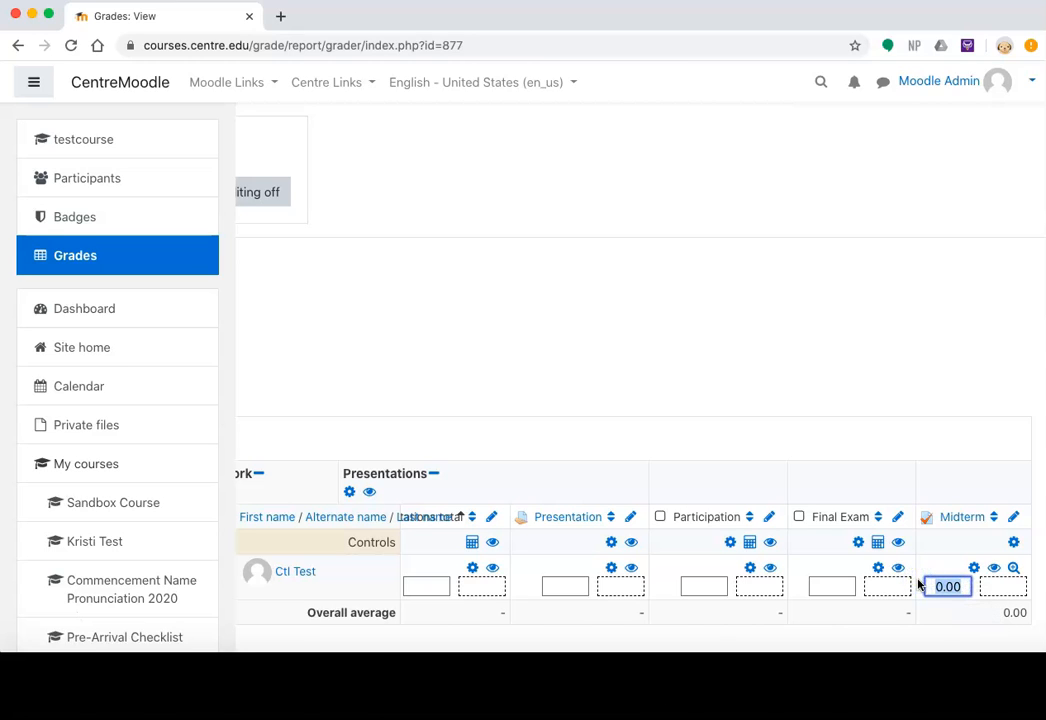
text(60)
key(Return)
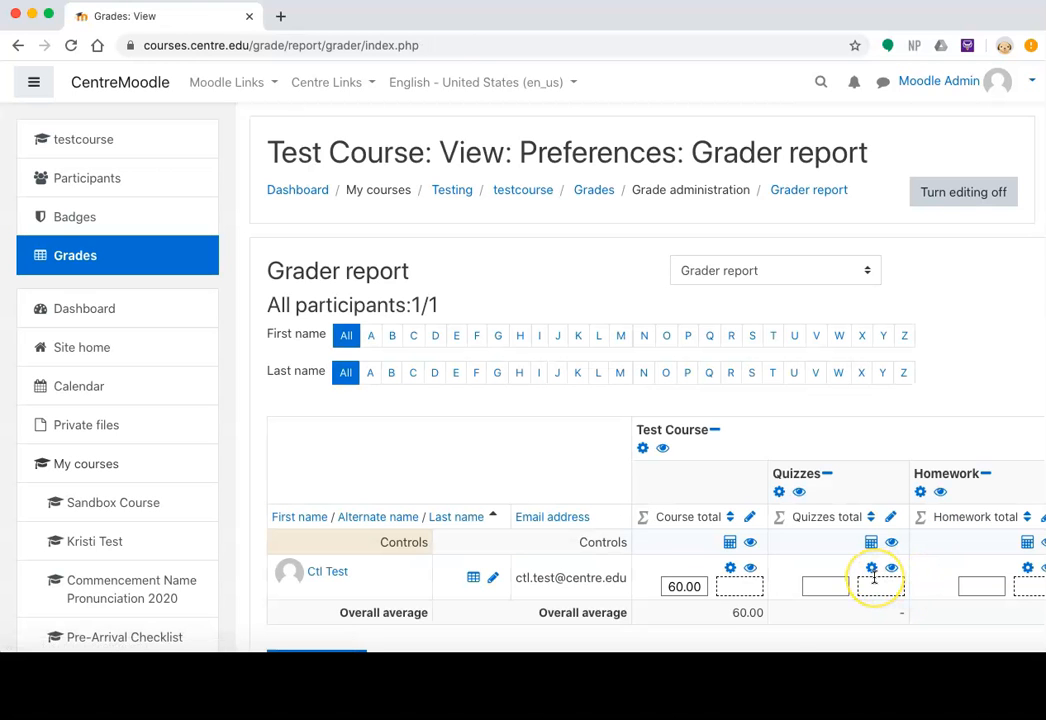
Check the student's overridden Midterm grade and the course total in the grader report
scroll(874, 577, down, 2)
scroll(874, 577, right, 10)
click(930, 468)
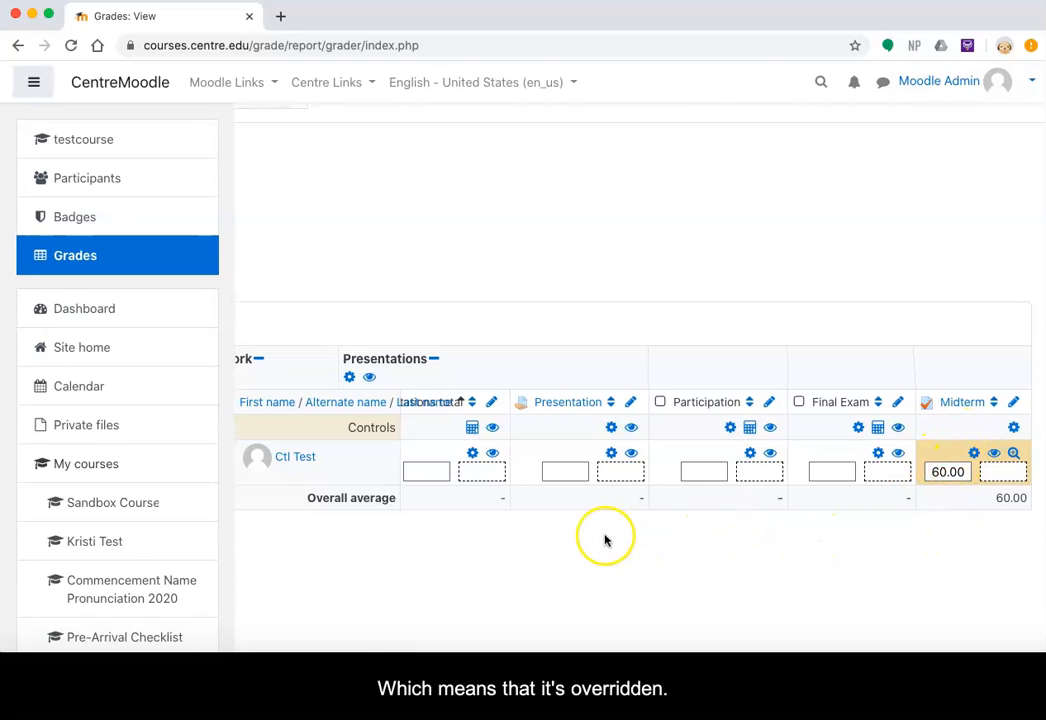
scroll(605, 540, left, 10)
scroll(605, 540, left, 2)
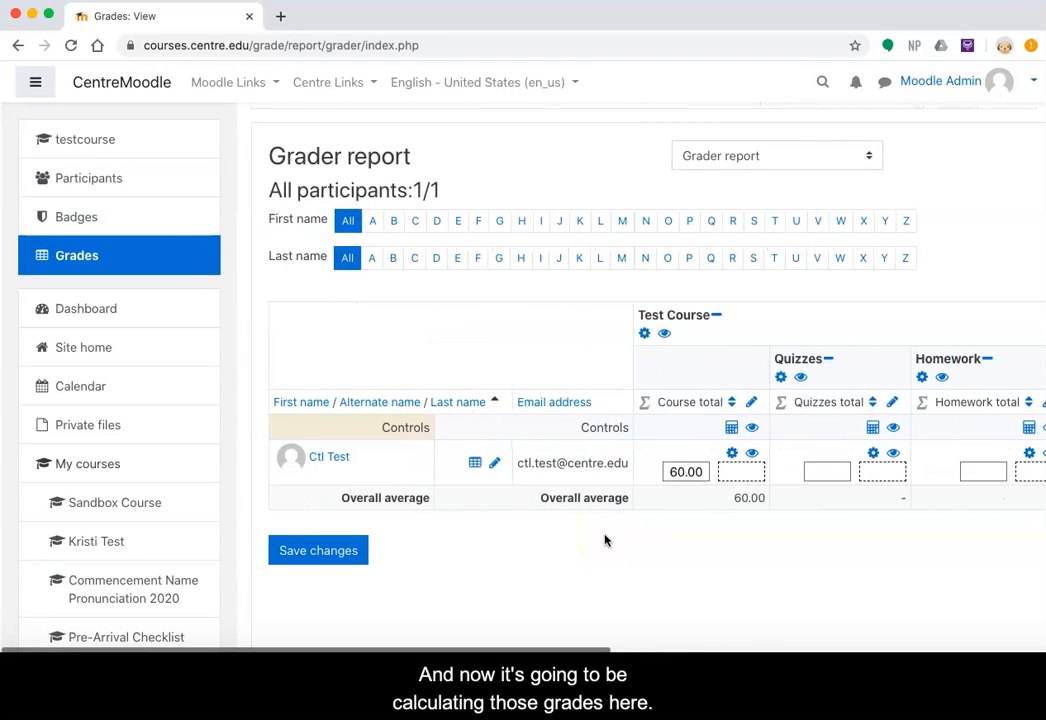
click(690, 472)
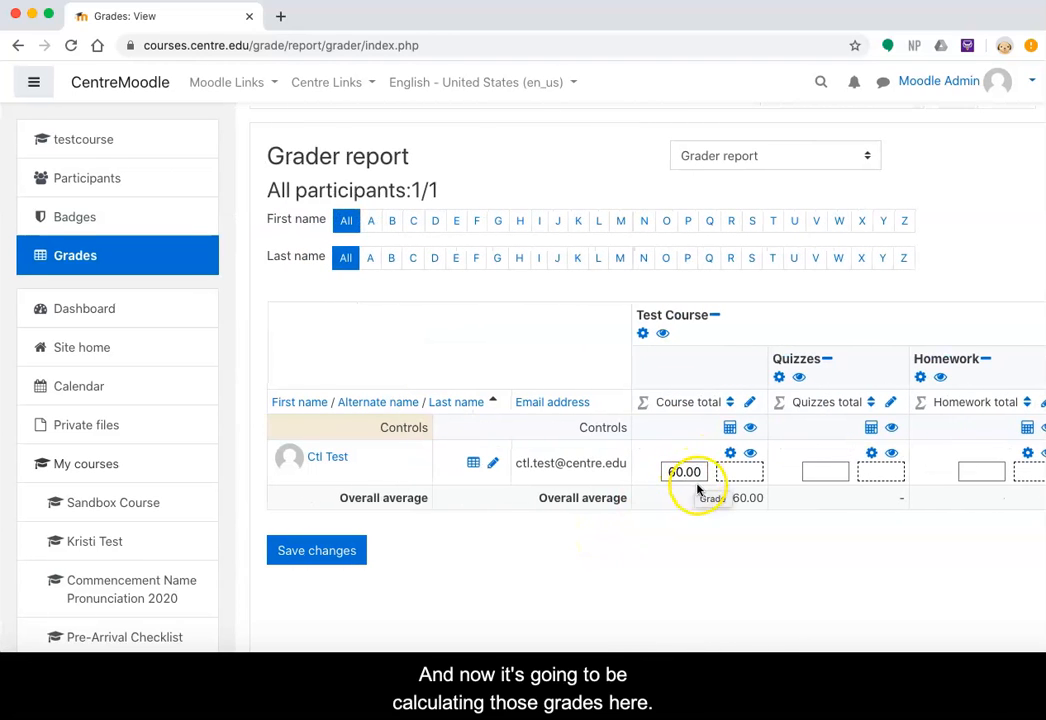
Open the student's Midterm grade for editing and turn off its Overridden option
scroll(758, 520, right, 15)
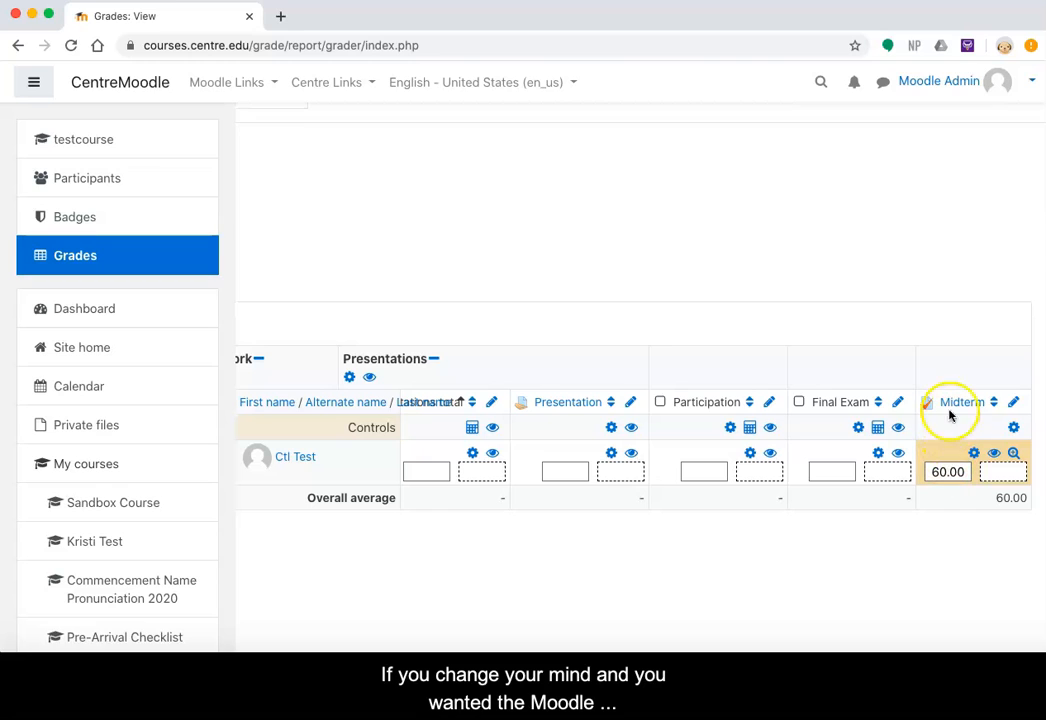
click(975, 455)
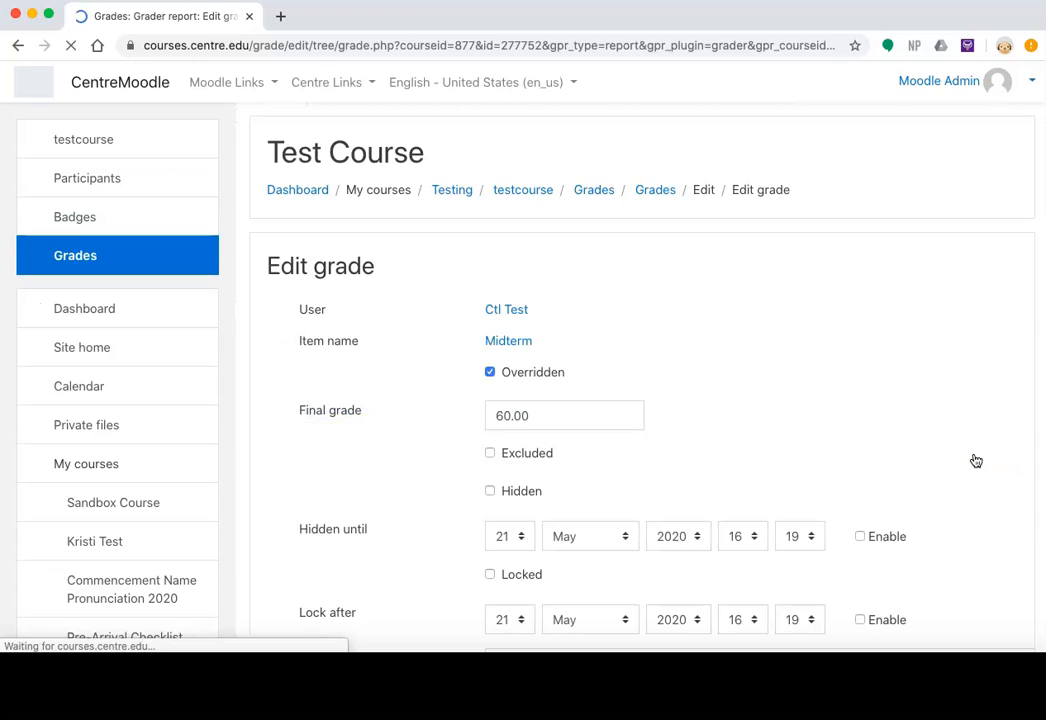
click(490, 373)
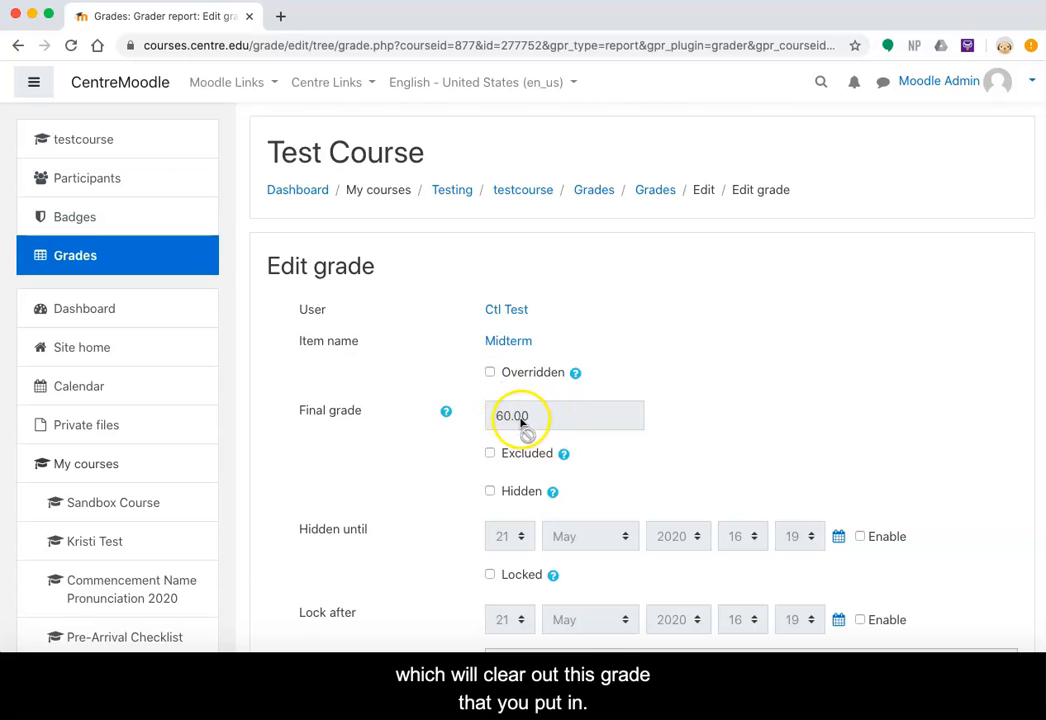
scroll(583, 427, down, 5)
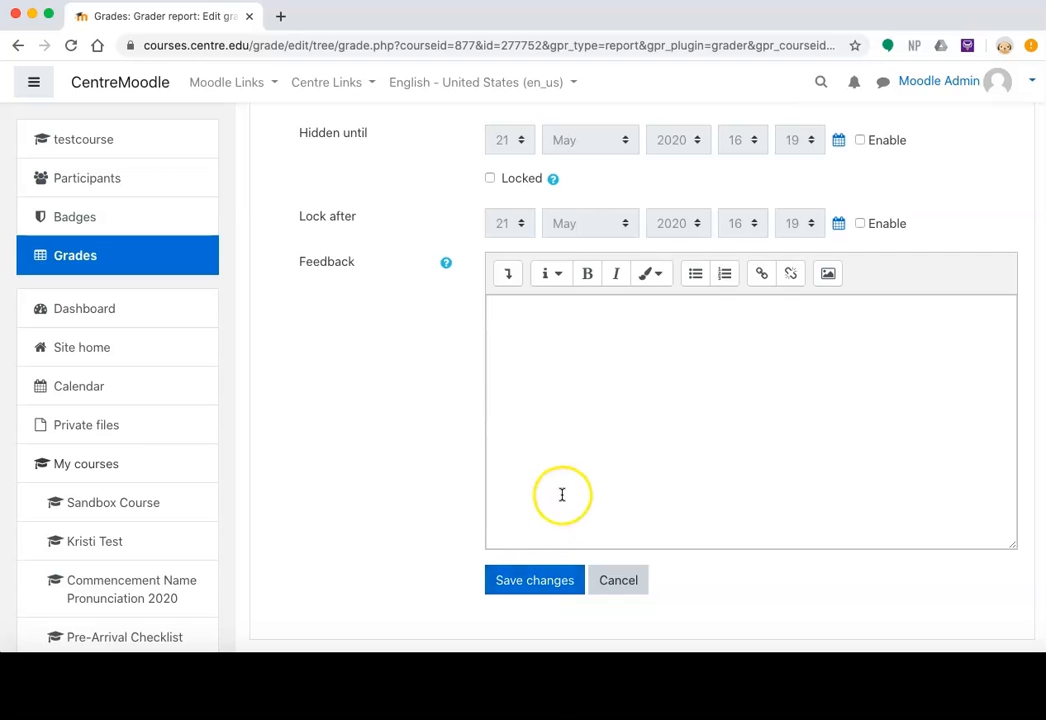
scroll(562, 494, up, 5)
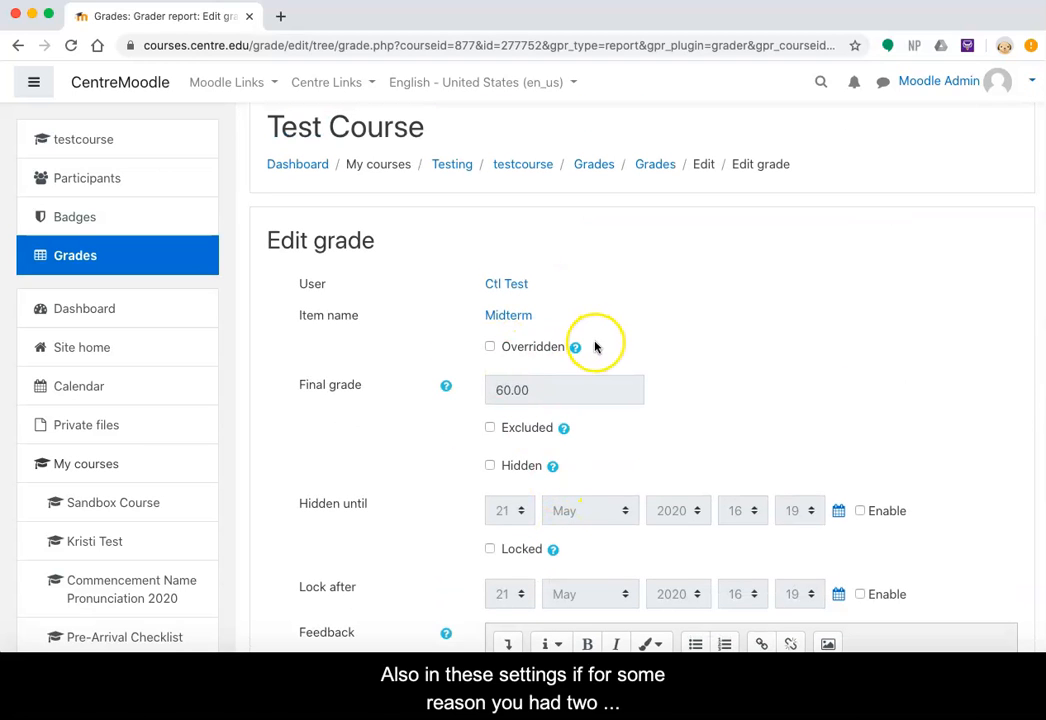
Turn the Excluded option on and back off for the student's Midterm grade, and save the grade changes
scroll(545, 418, down, 1)
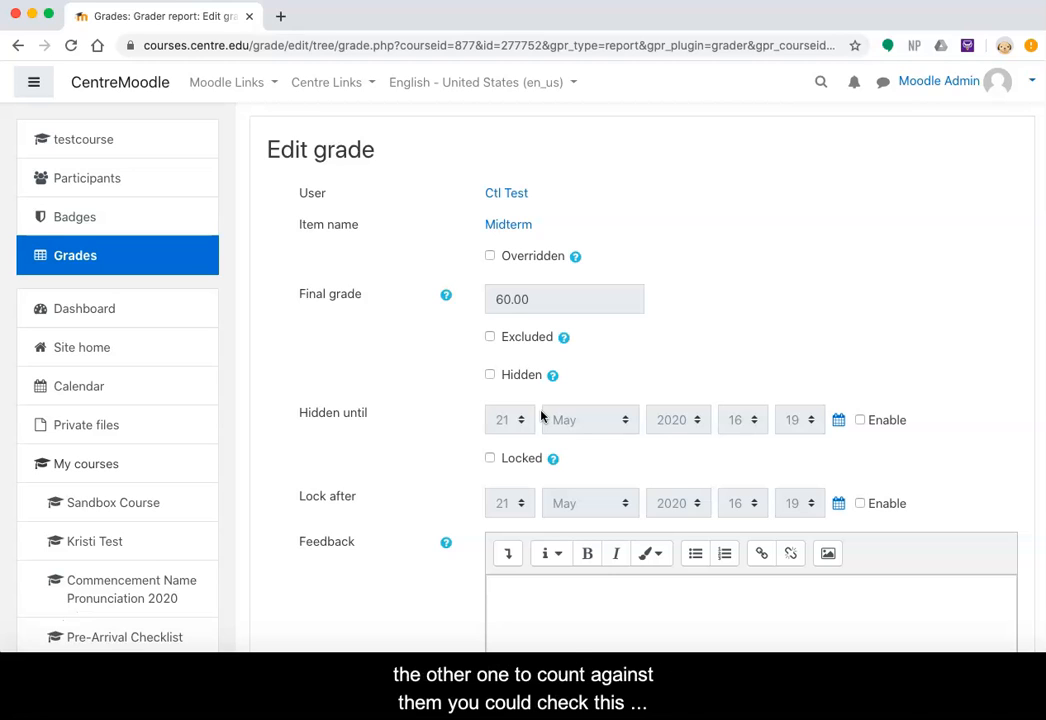
click(490, 338)
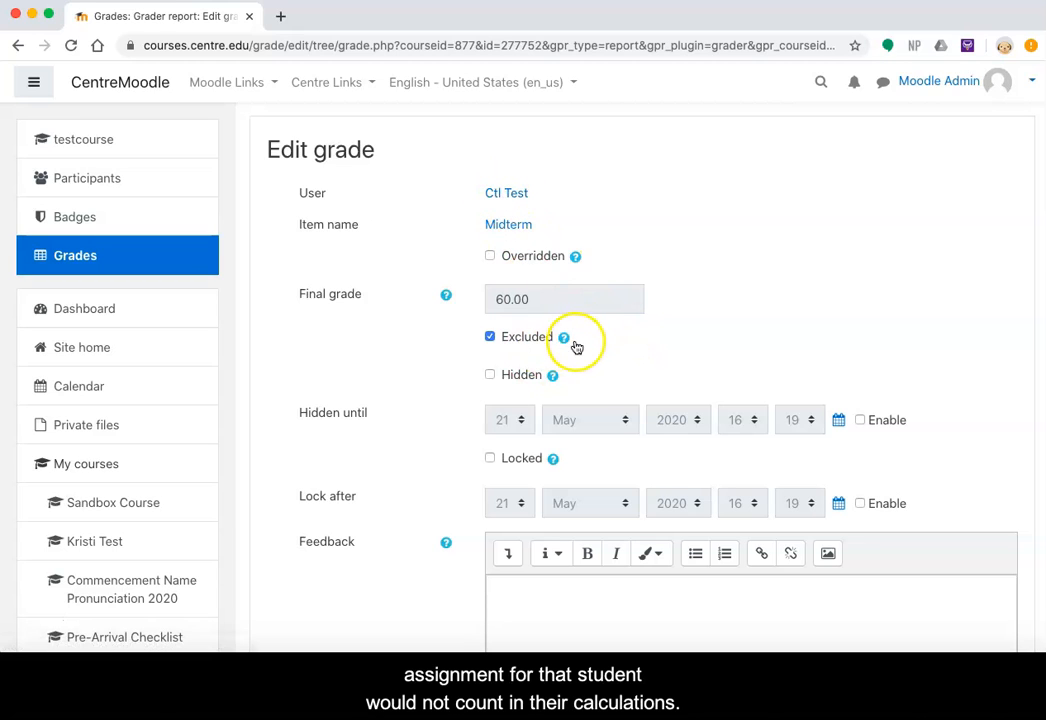
click(489, 338)
scroll(468, 420, down, 5)
click(549, 529)
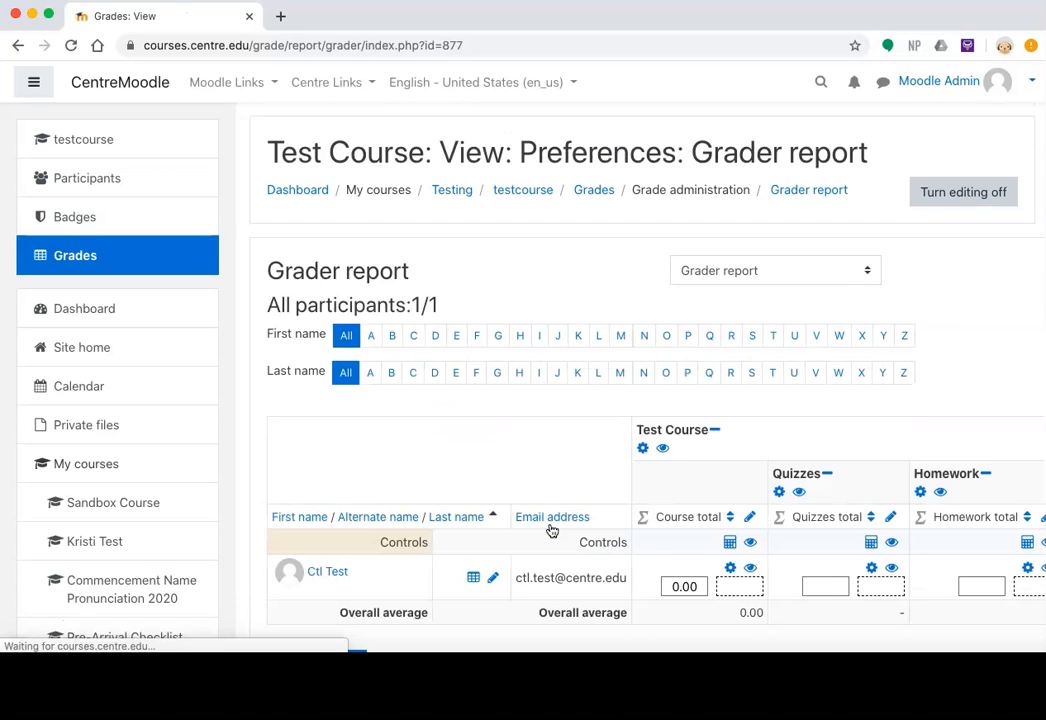
Open the Midterm grade item's settings from the grader report, expand its additional options and examine how its Hidden setting is controlled
scroll(871, 497, right, 10)
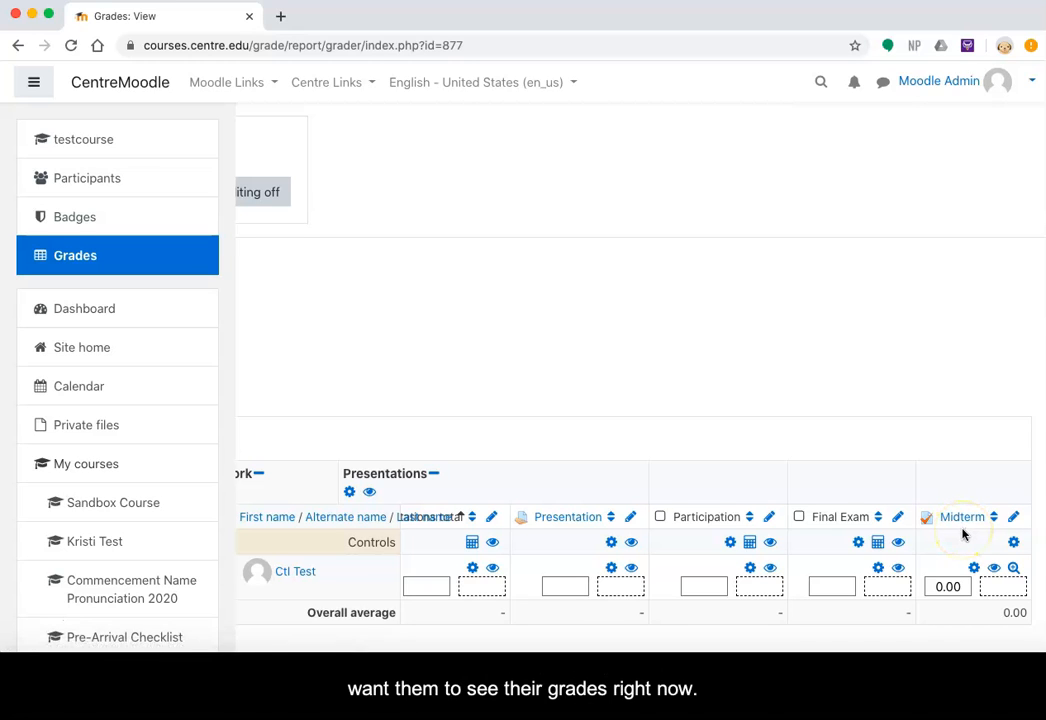
scroll(963, 535, down, 1)
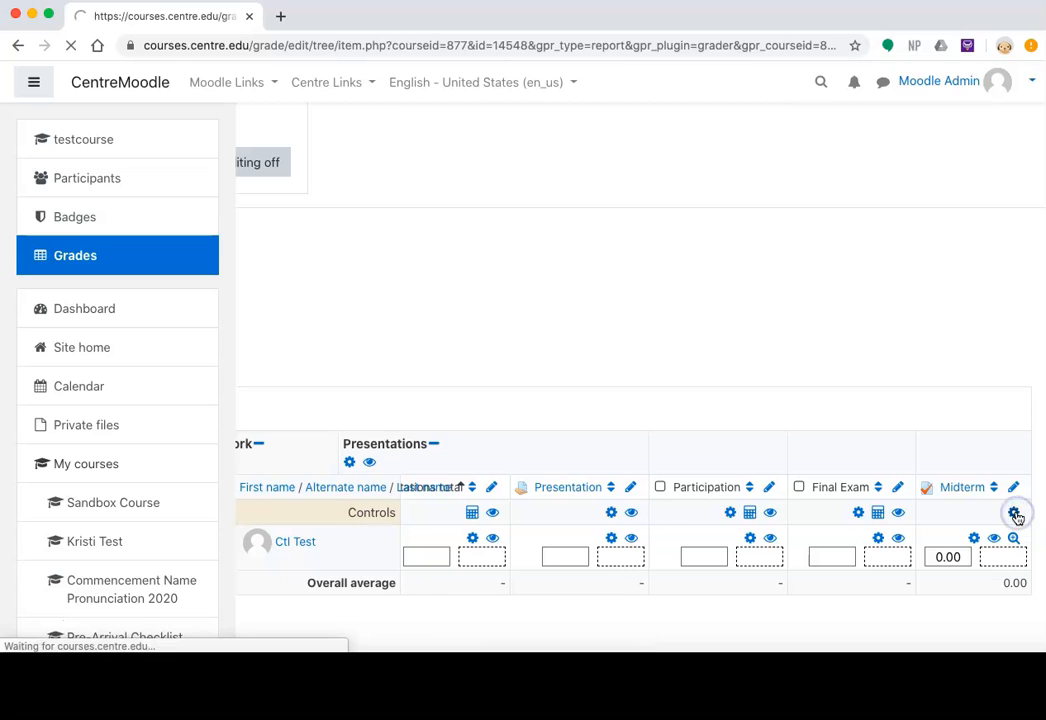
scroll(744, 505, down, 3)
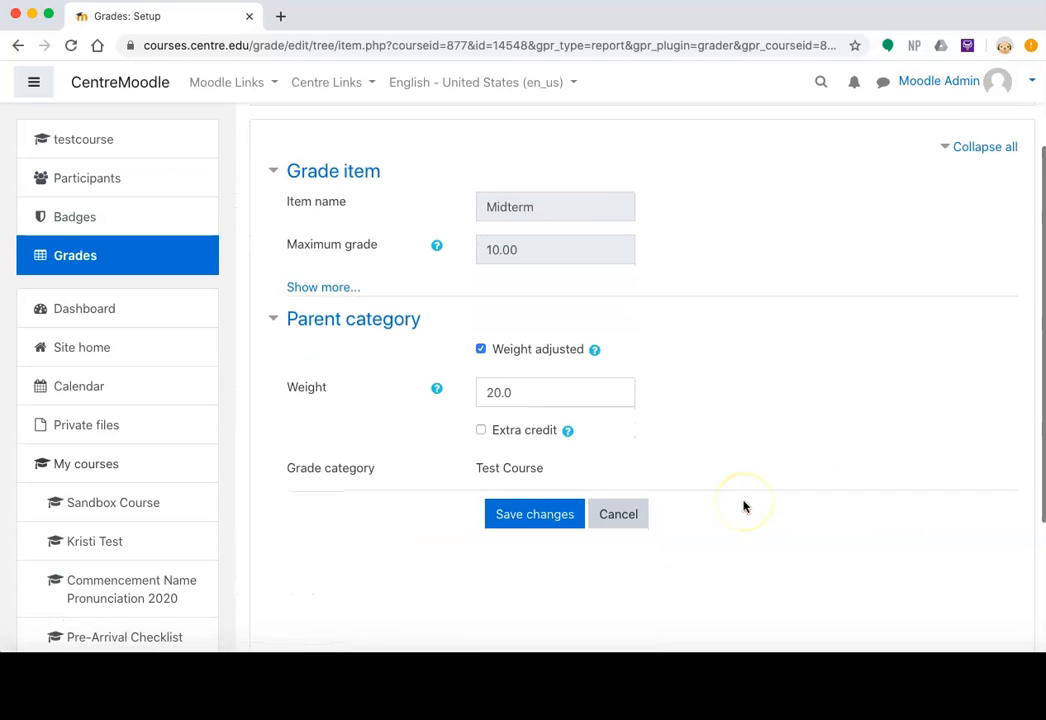
click(316, 292)
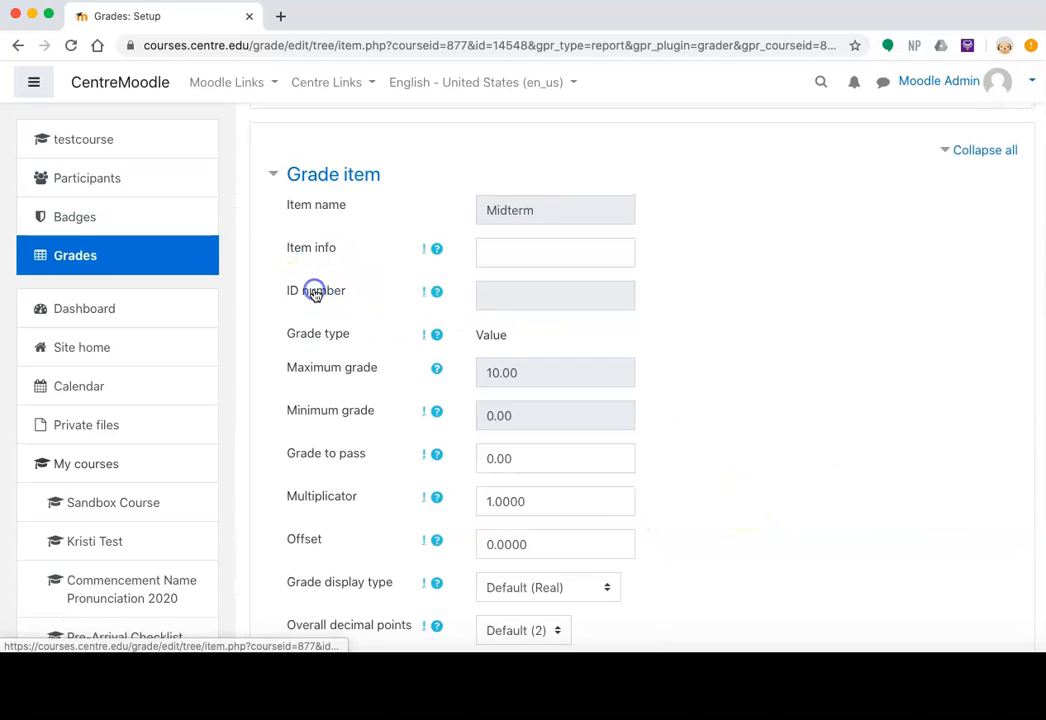
scroll(420, 477, down, 5)
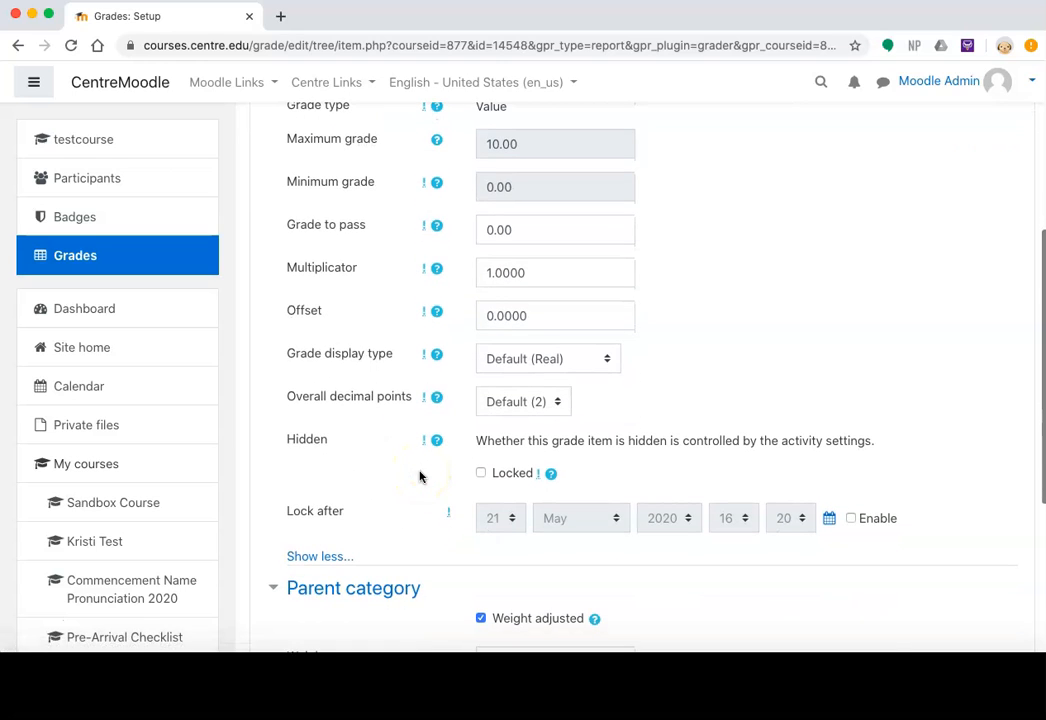
scroll(420, 477, down, 1)
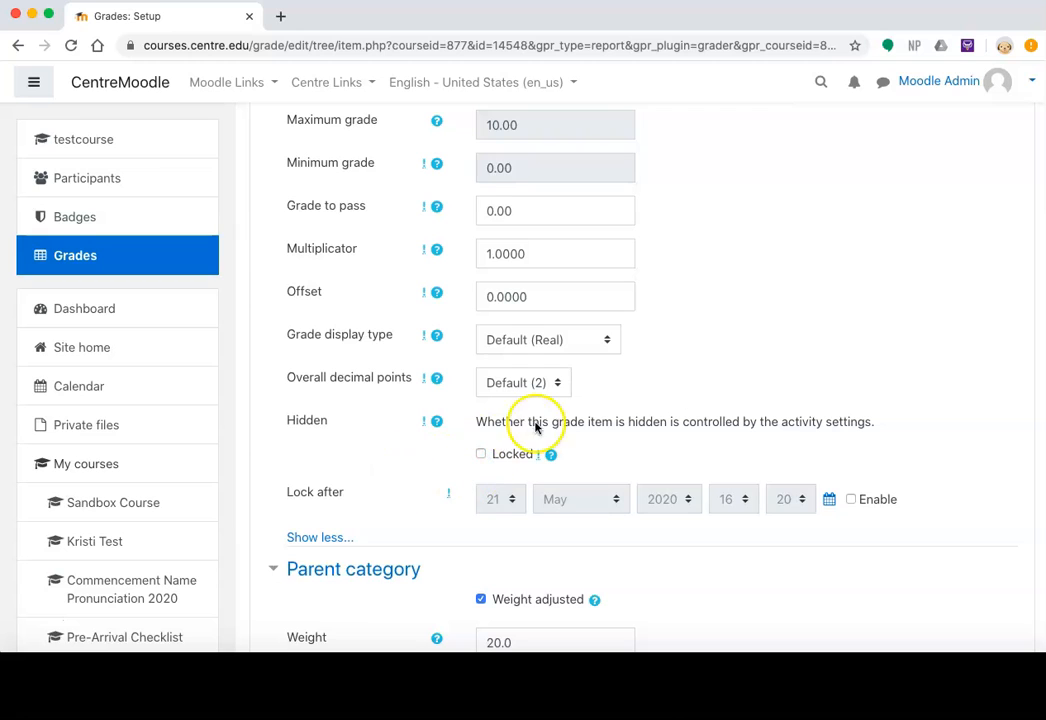
scroll(609, 420, up, 1)
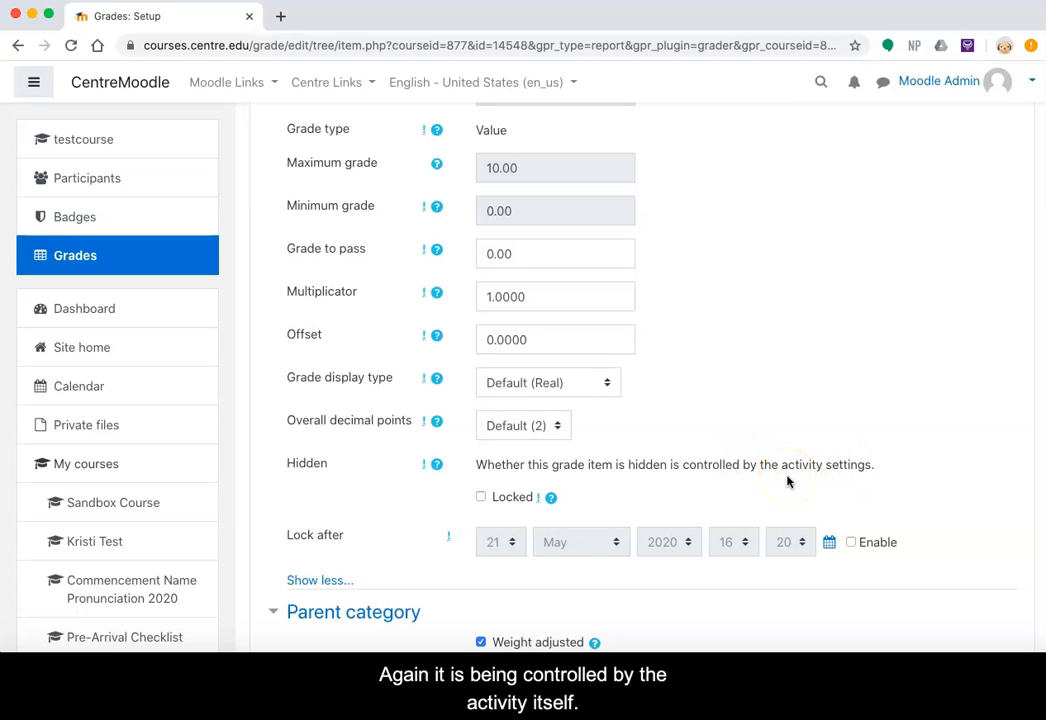
scroll(788, 482, down, 4)
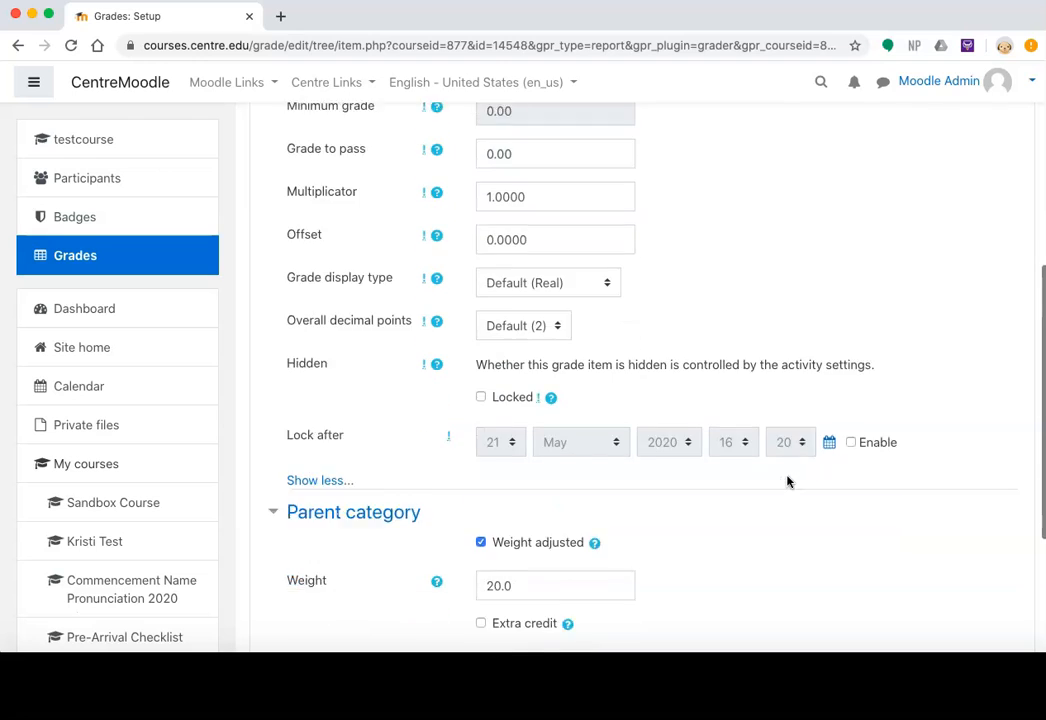
Return to the grader report and hide the student's individual Midterm grade
scroll(788, 482, left, 5)
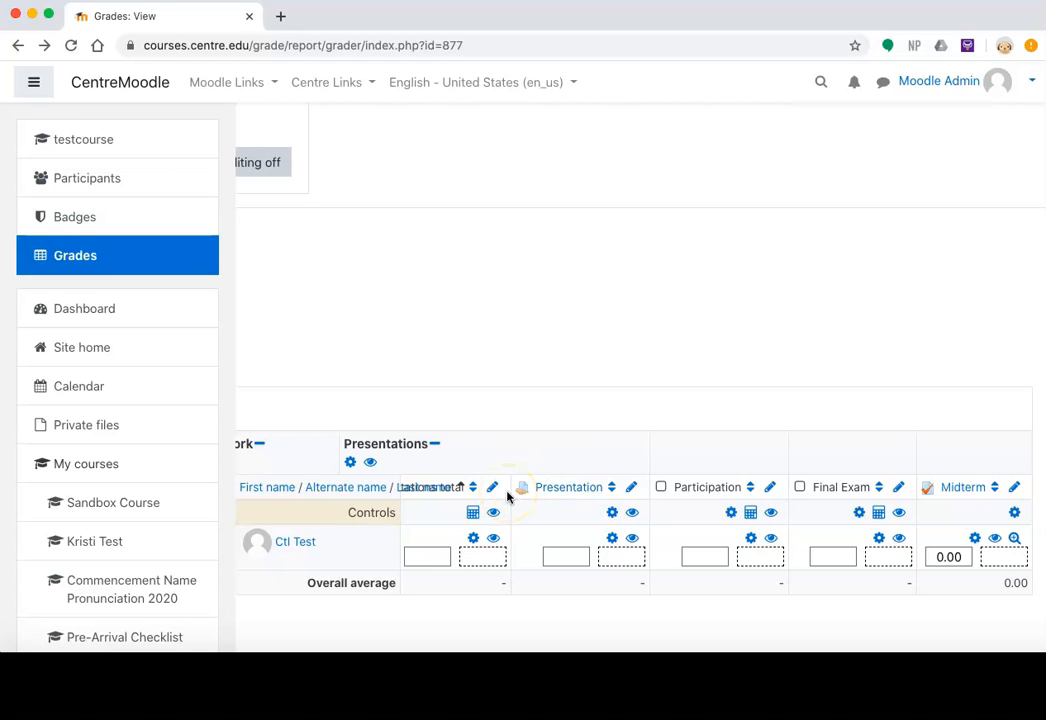
scroll(915, 584, left, 4)
scroll(915, 584, right, 3)
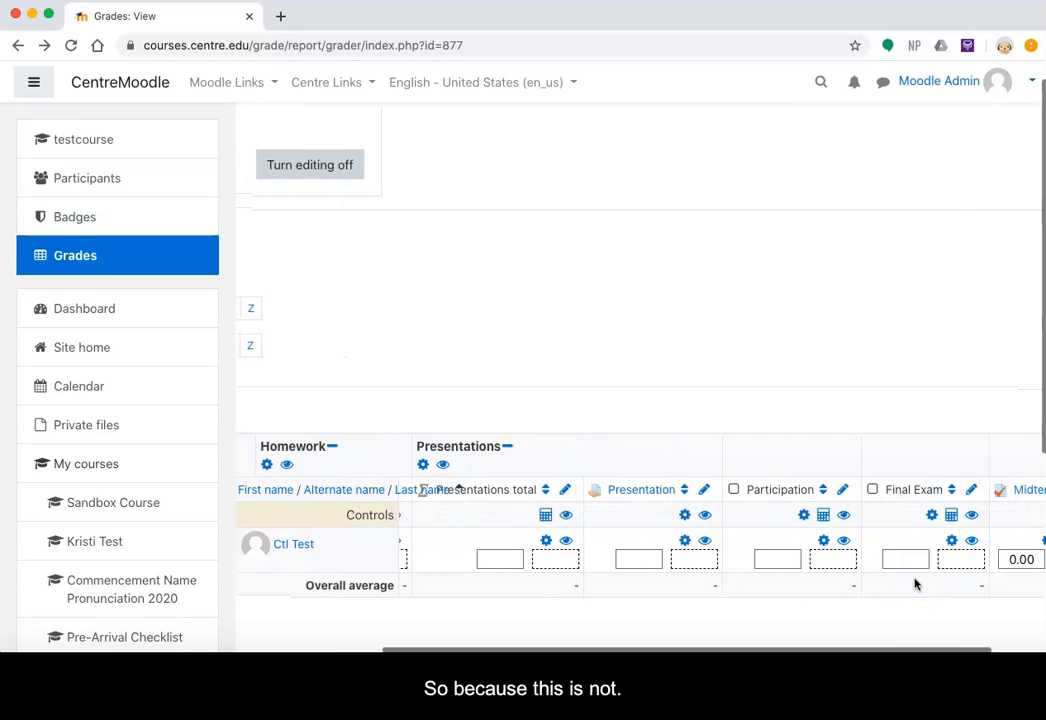
scroll(915, 584, right, 2)
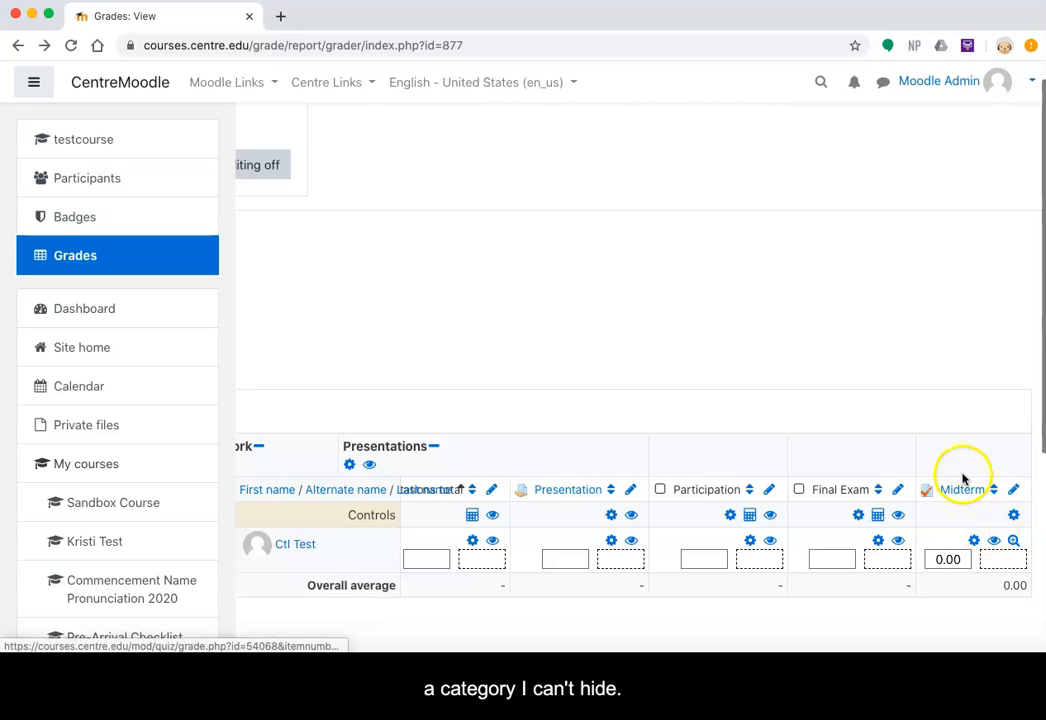
click(996, 542)
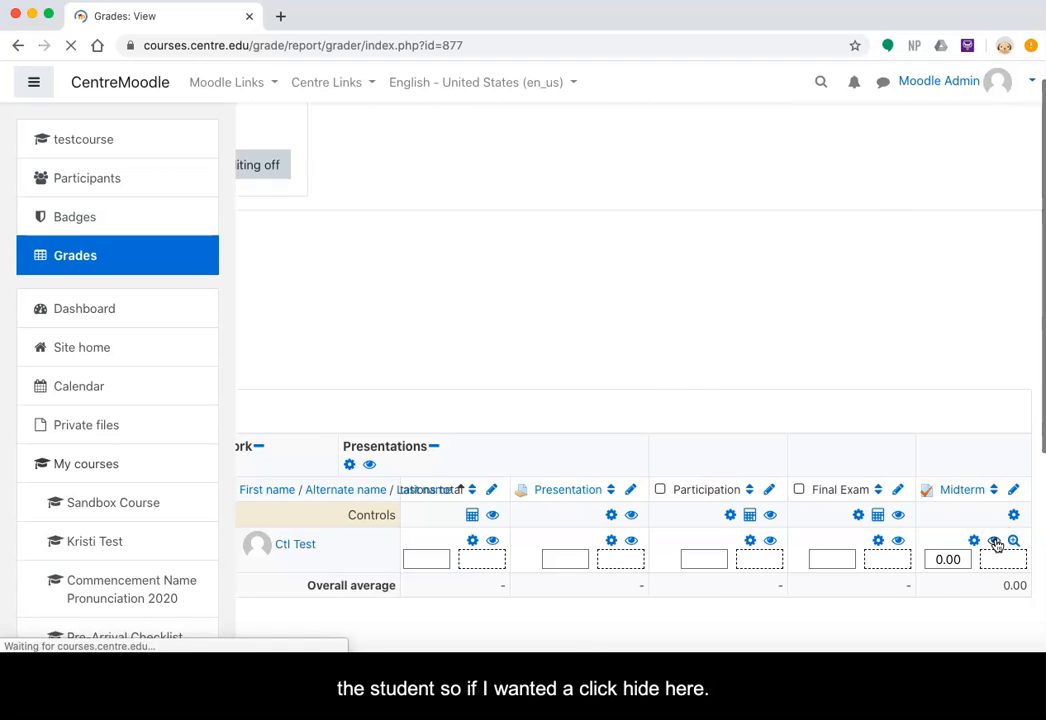
scroll(997, 545, right, 7)
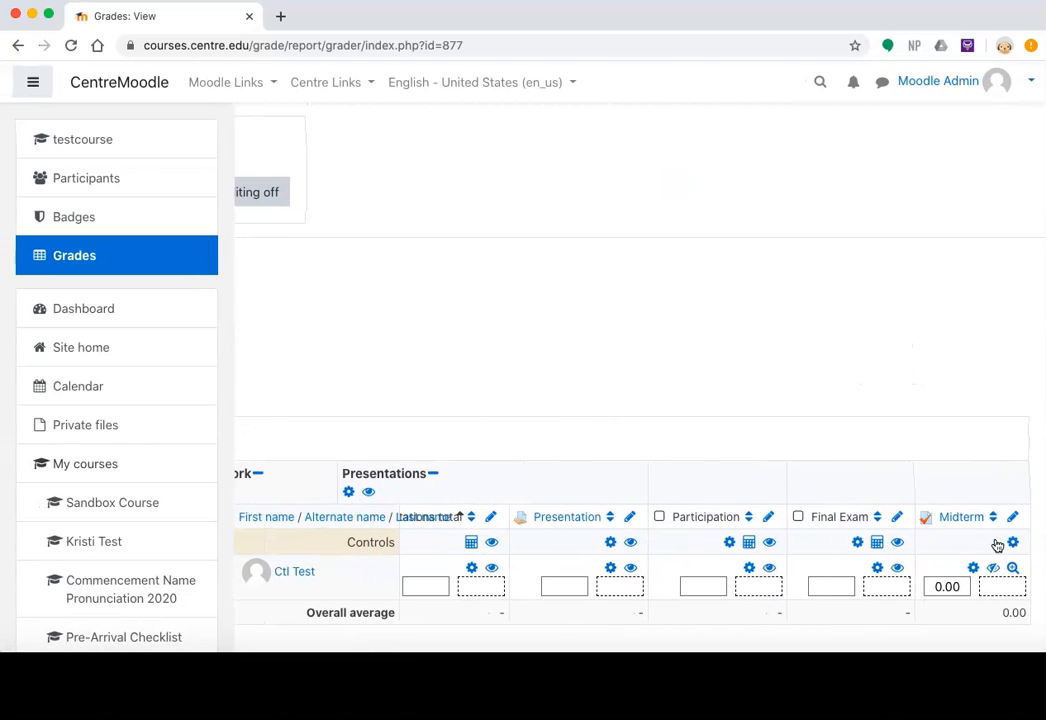
click(995, 569)
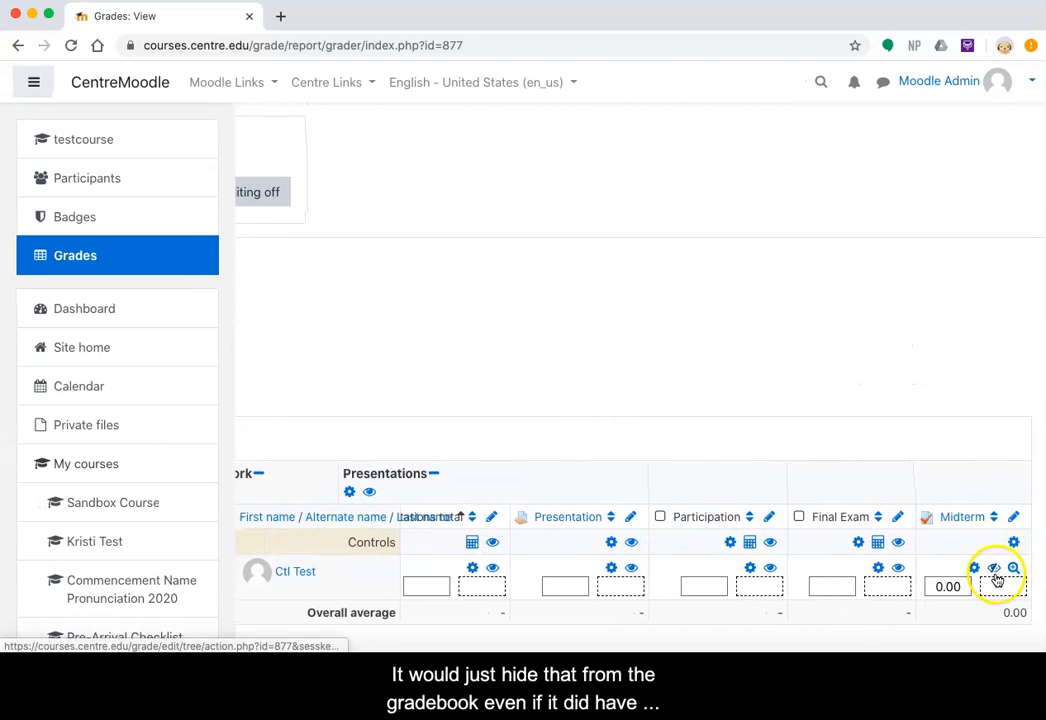
click(941, 587)
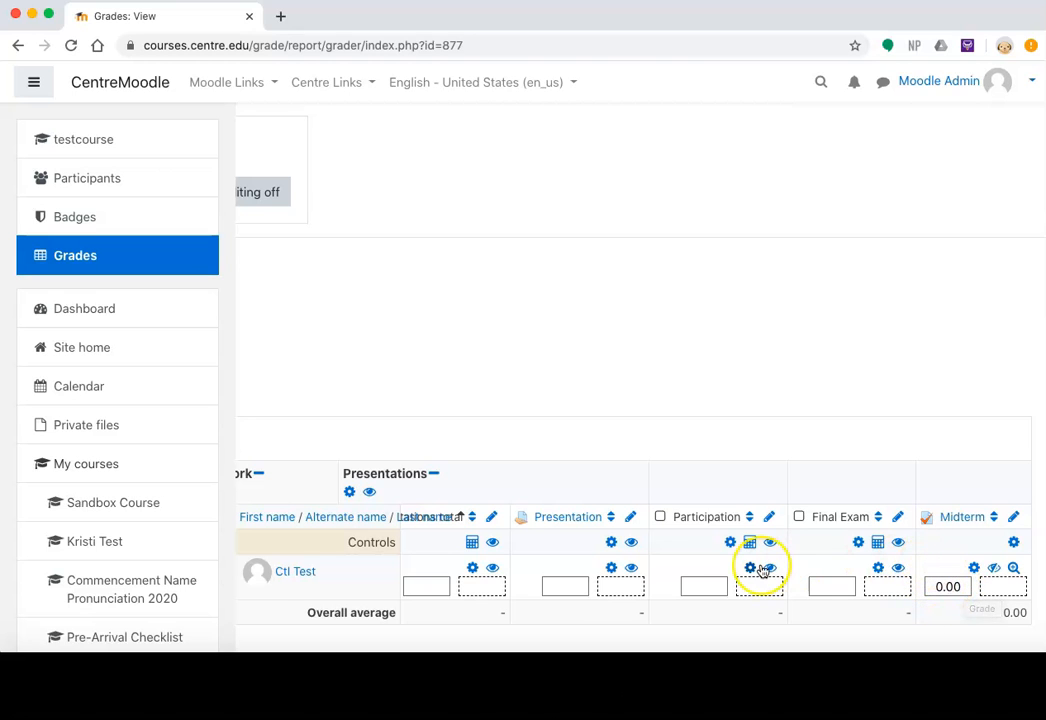
Hide the Course total column from students in the grader report
scroll(760, 569, left, 3)
scroll(763, 570, left, 10)
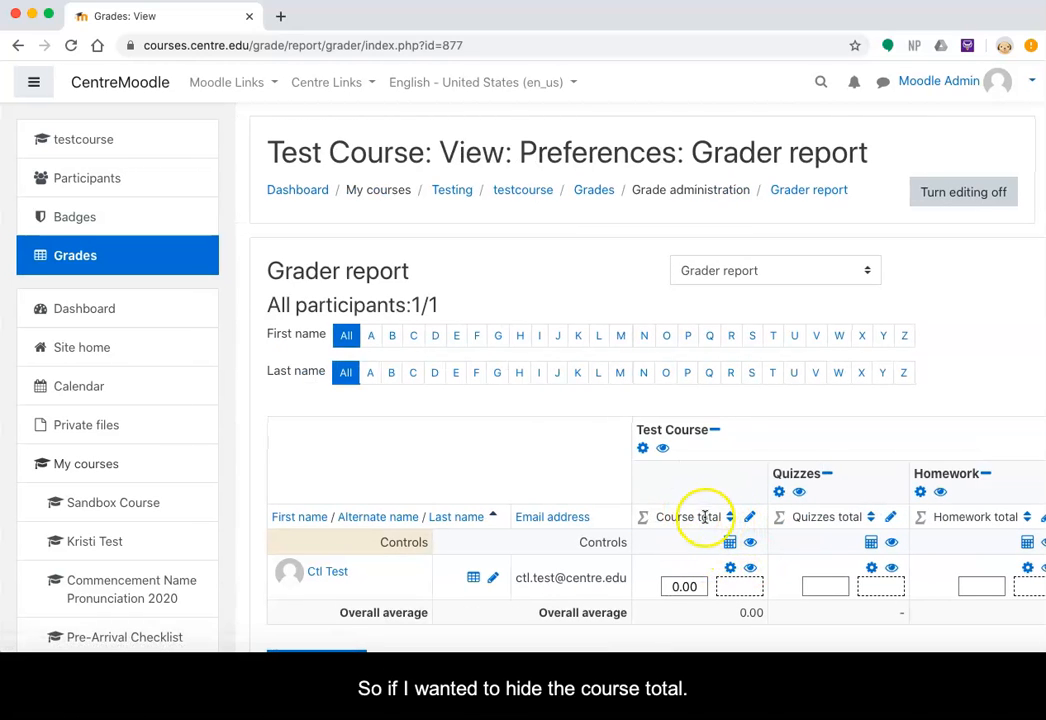
scroll(690, 545, down, 3)
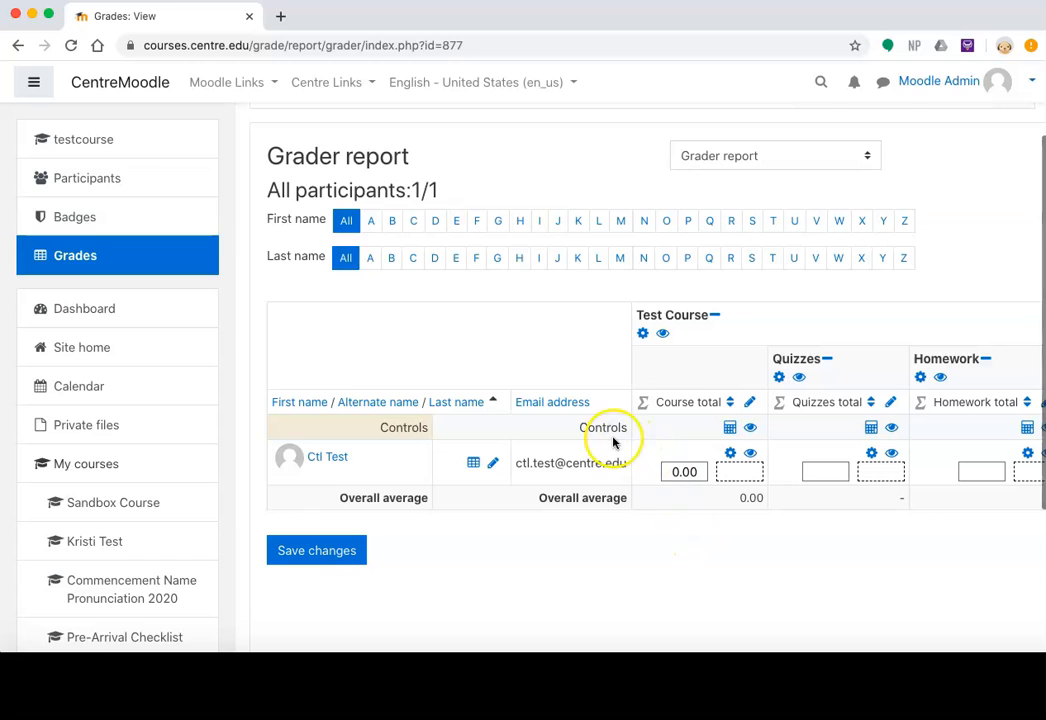
click(751, 429)
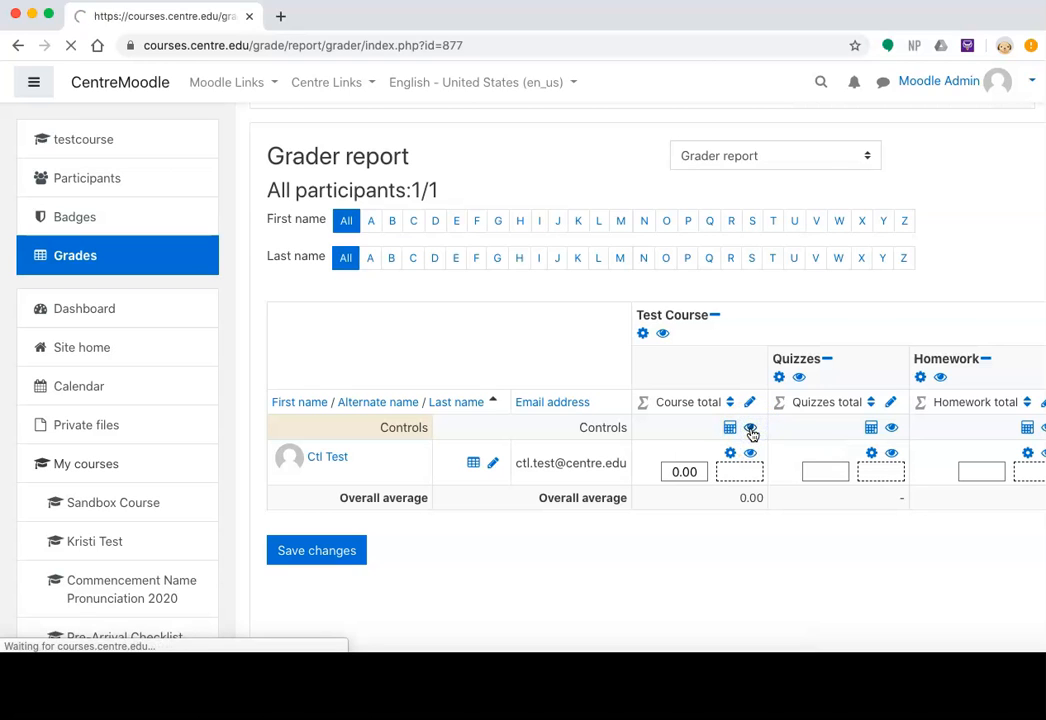
Review the visibility of the quiz, homework, presentation and exam columns beside the hidden course total
scroll(753, 435, down, 4)
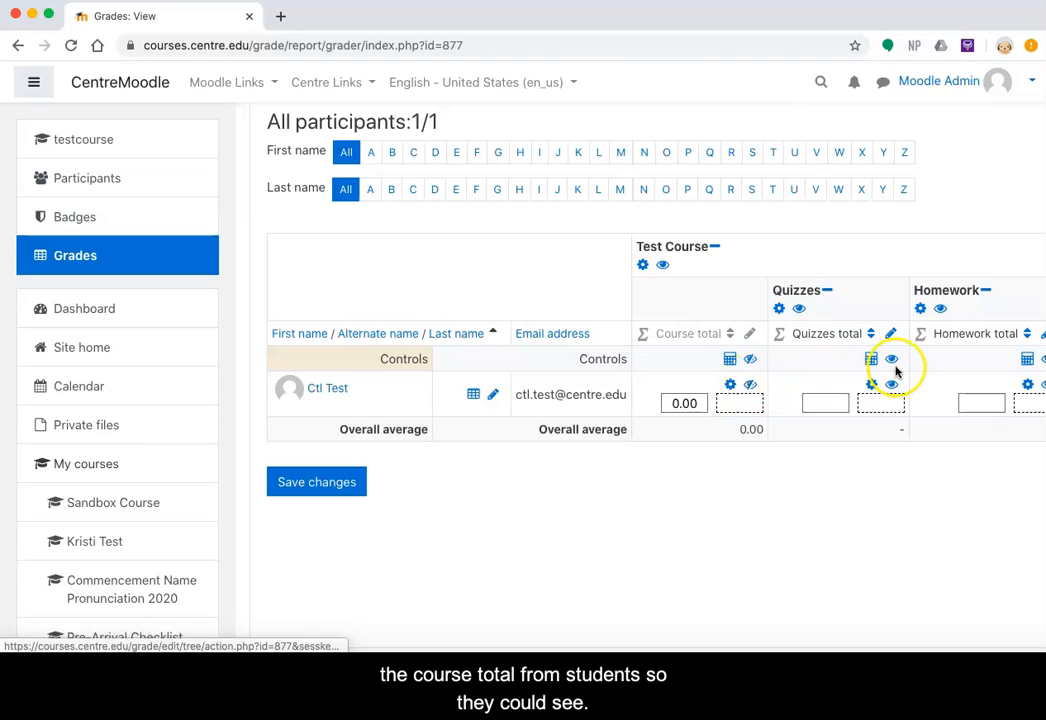
scroll(893, 370, right, 3)
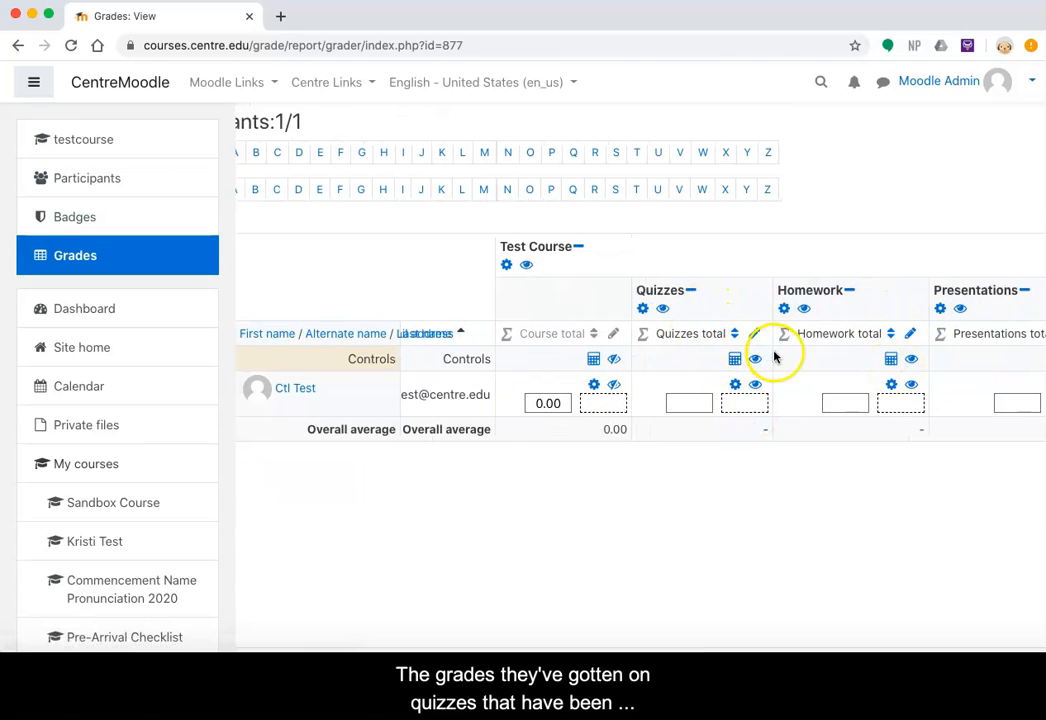
scroll(853, 340, up, 2)
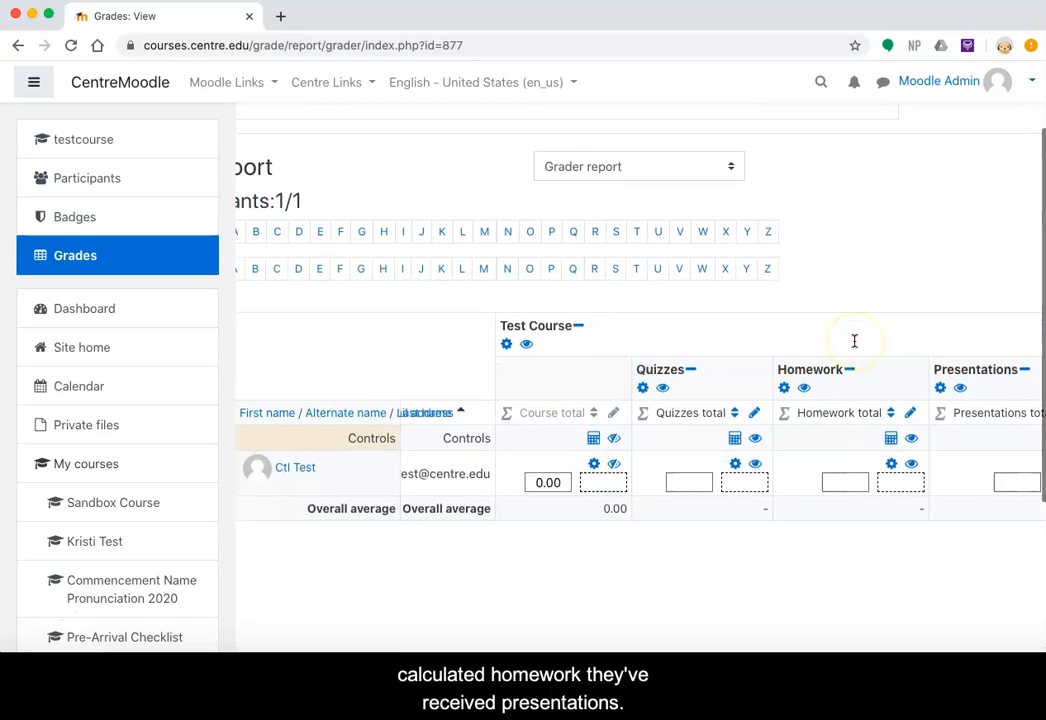
scroll(854, 341, down, 1)
scroll(962, 367, right, 5)
scroll(958, 367, right, 5)
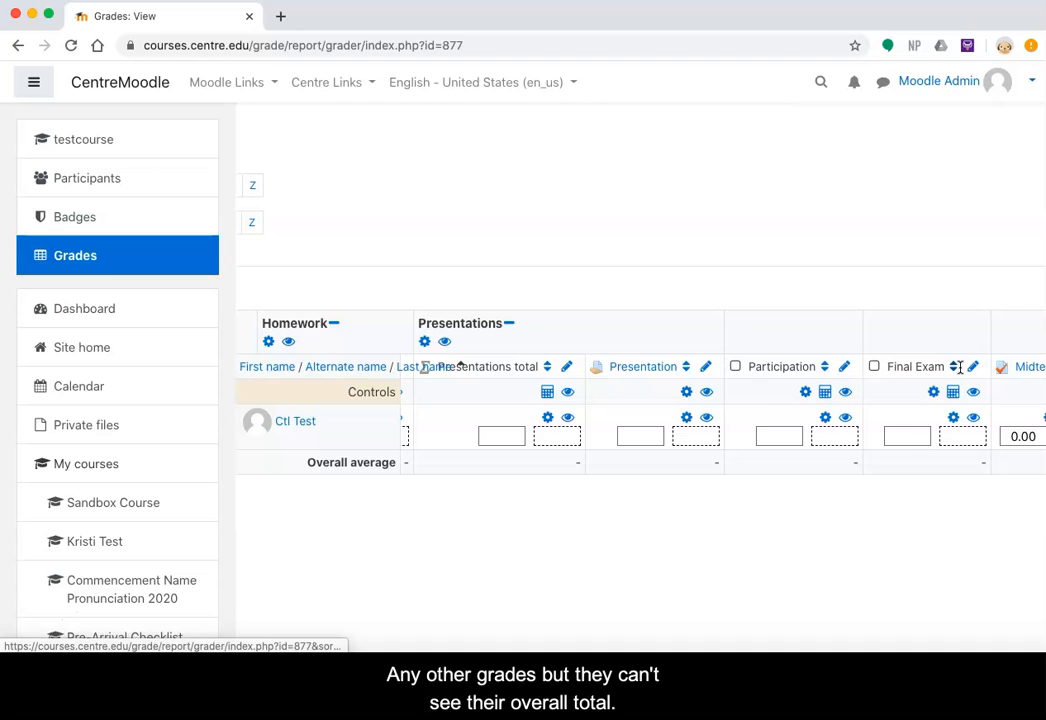
scroll(975, 370, left, 2)
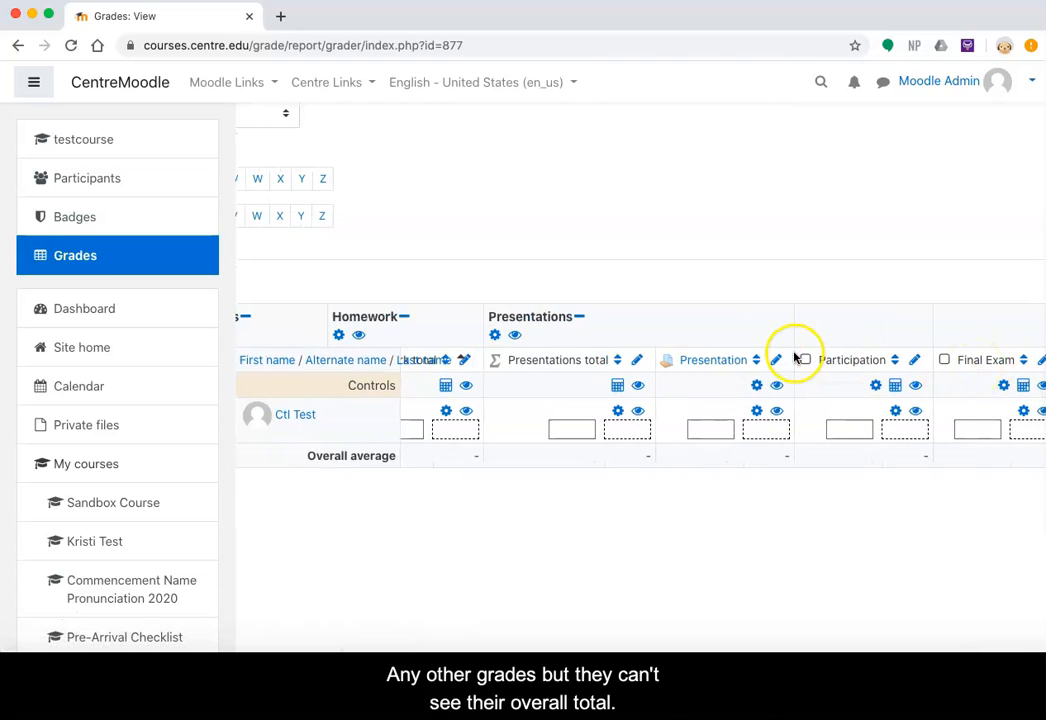
Show the Course total column to students again in the grader report
scroll(660, 374, left, 7)
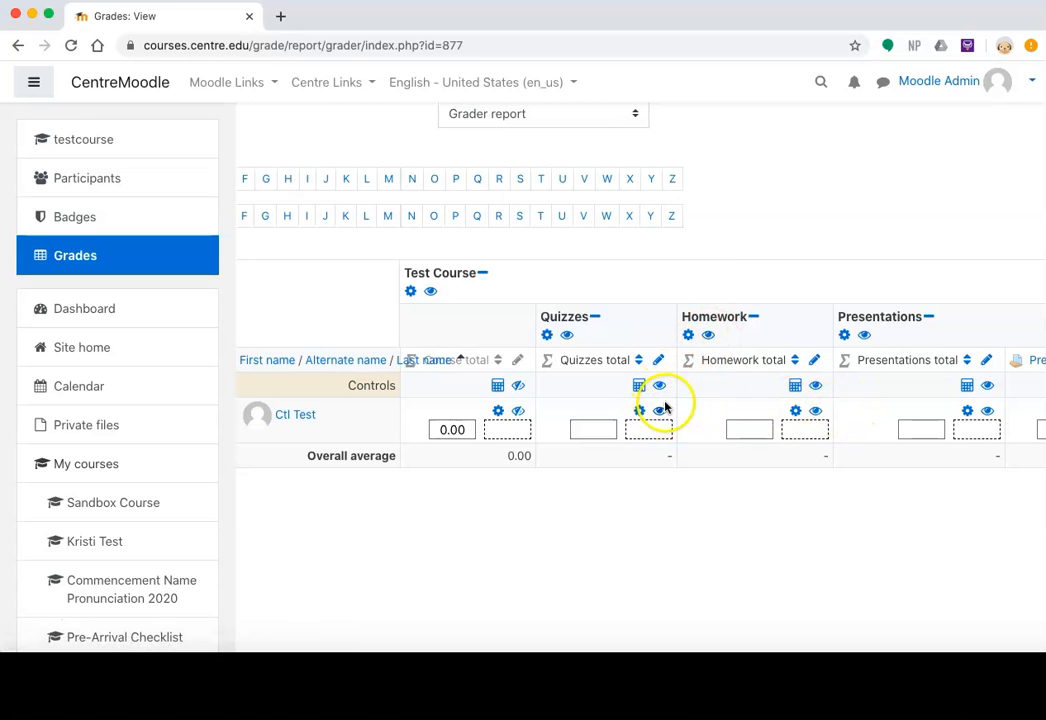
scroll(533, 392, left, 4)
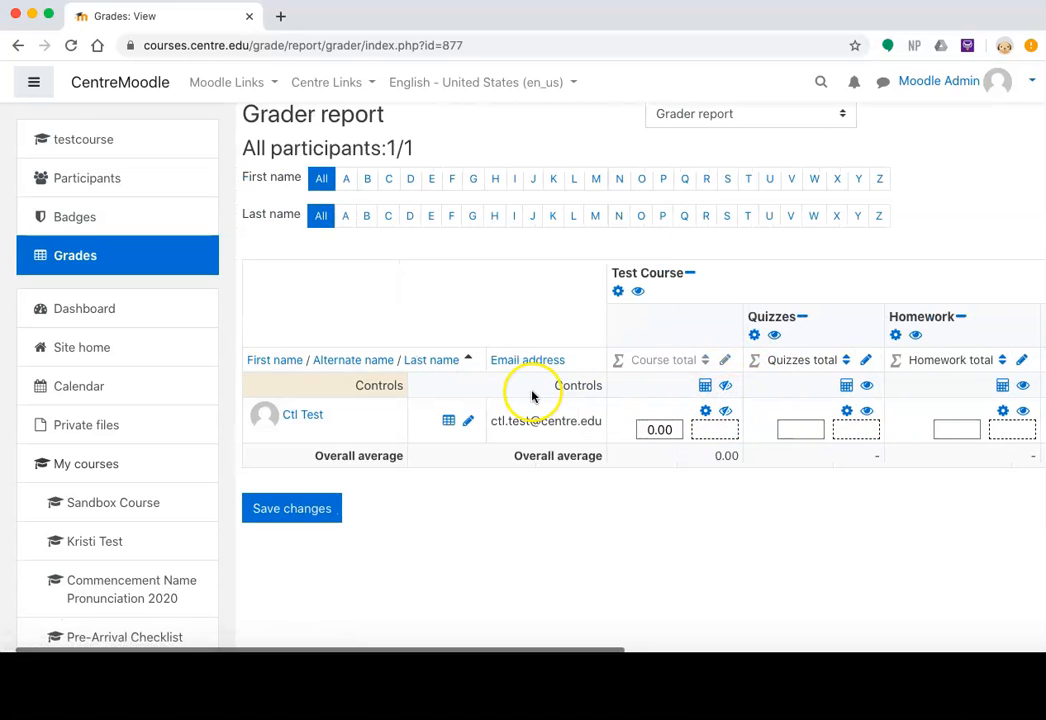
click(726, 388)
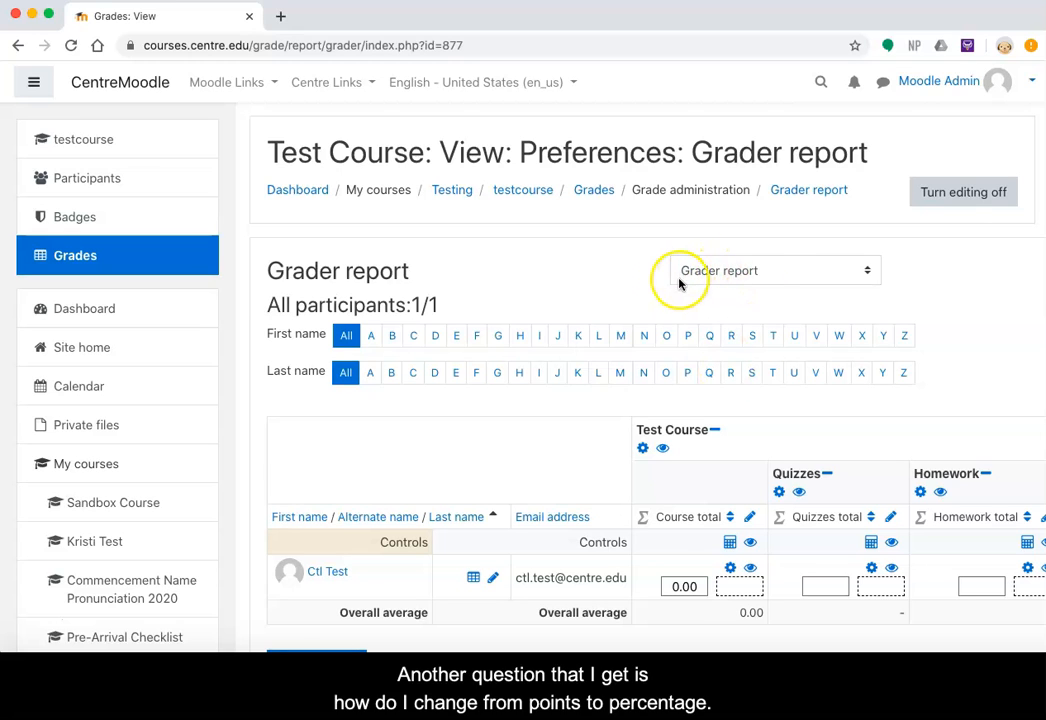
Open the Course grade settings page for the test course
scroll(680, 542, down, 3)
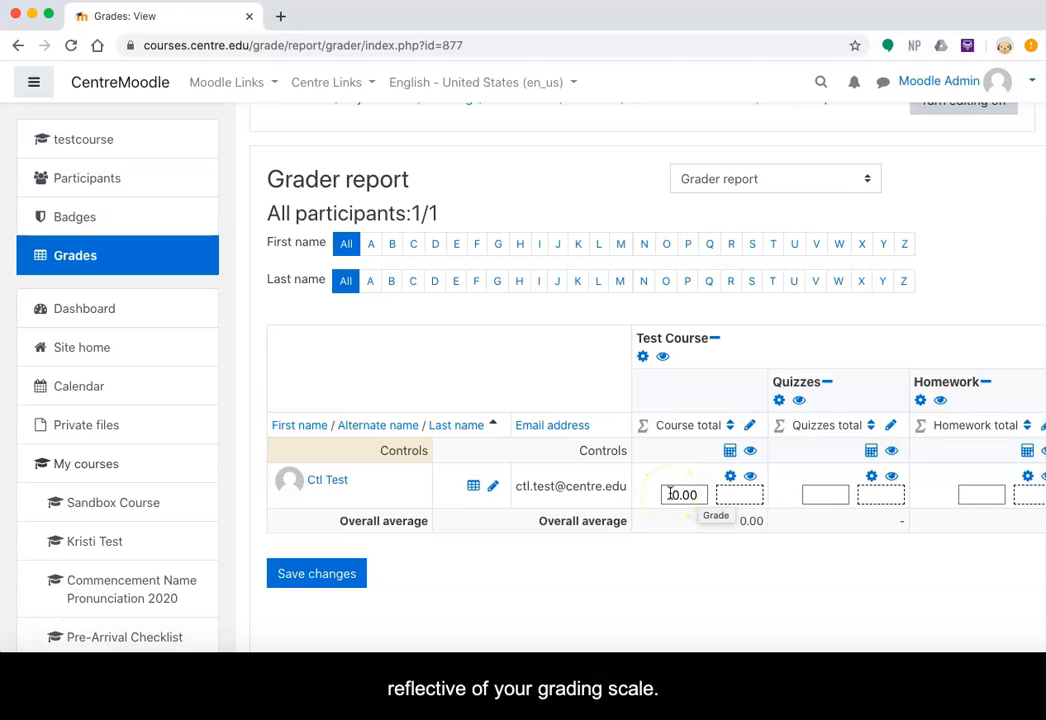
click(758, 182)
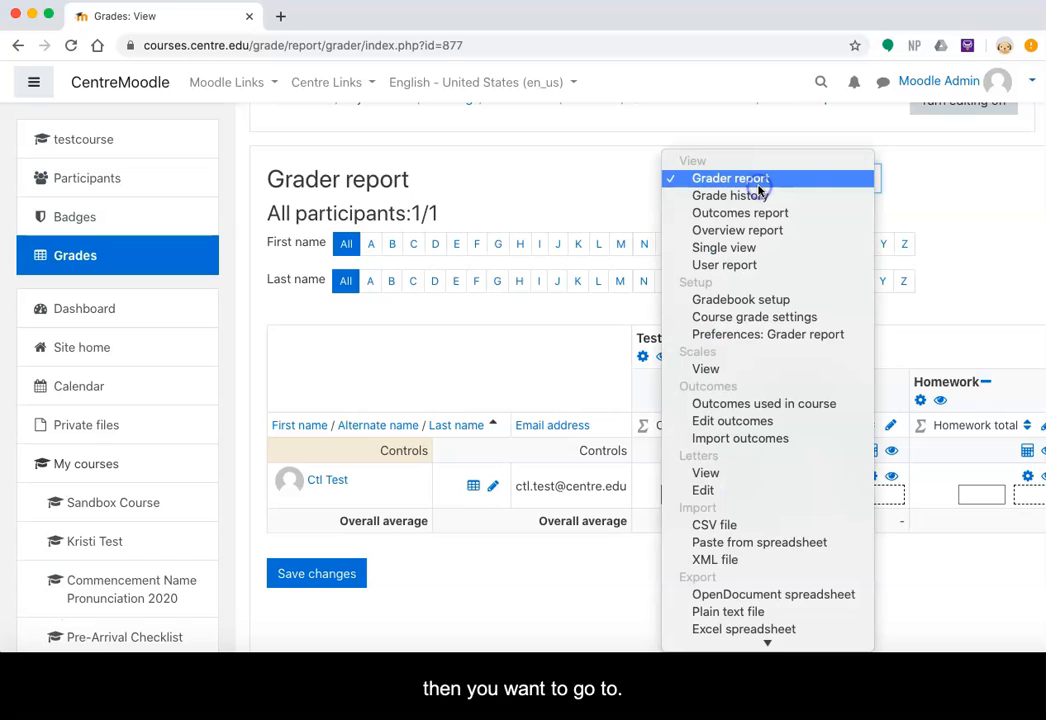
click(747, 320)
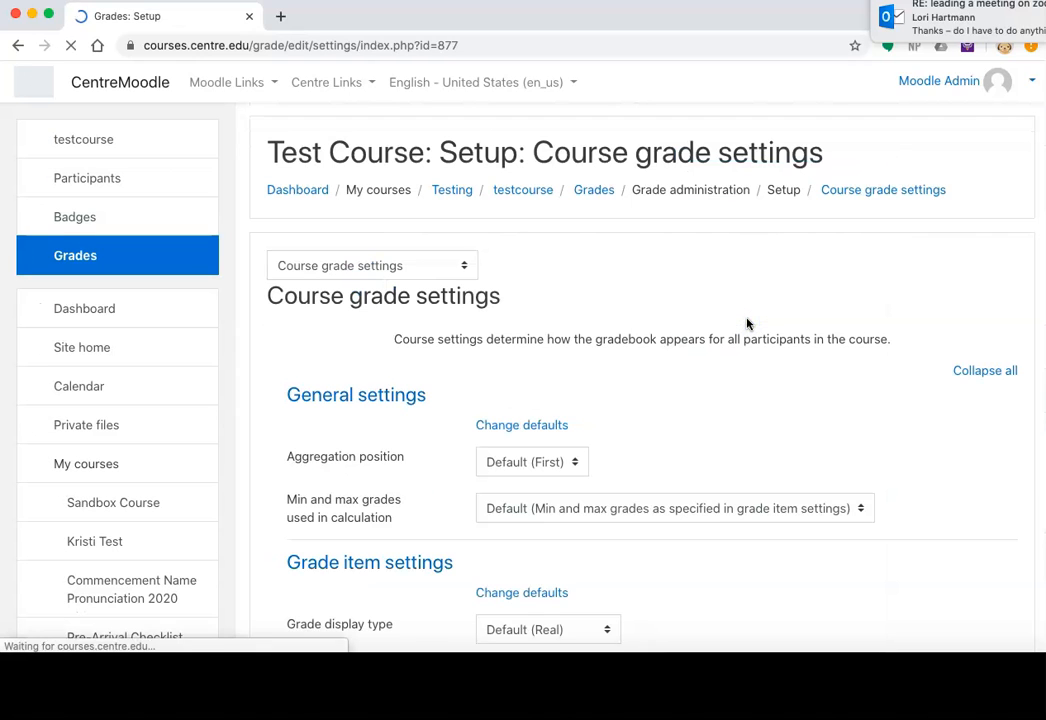
Set the Grade display type to Percentage and save the course grade settings
scroll(621, 432, down, 5)
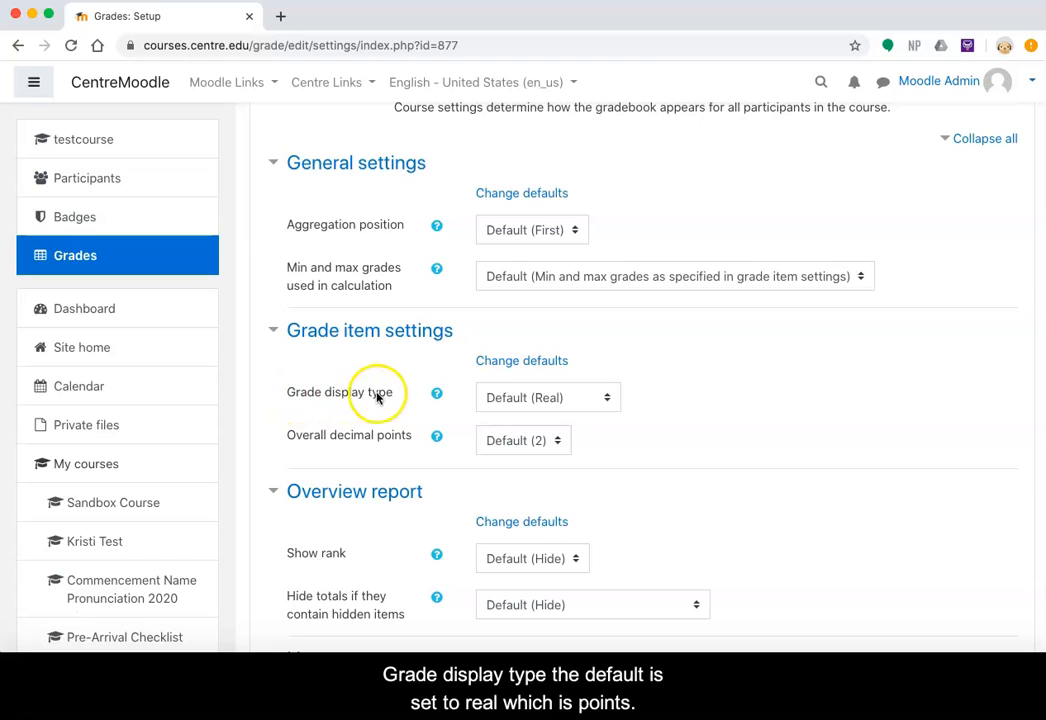
click(606, 400)
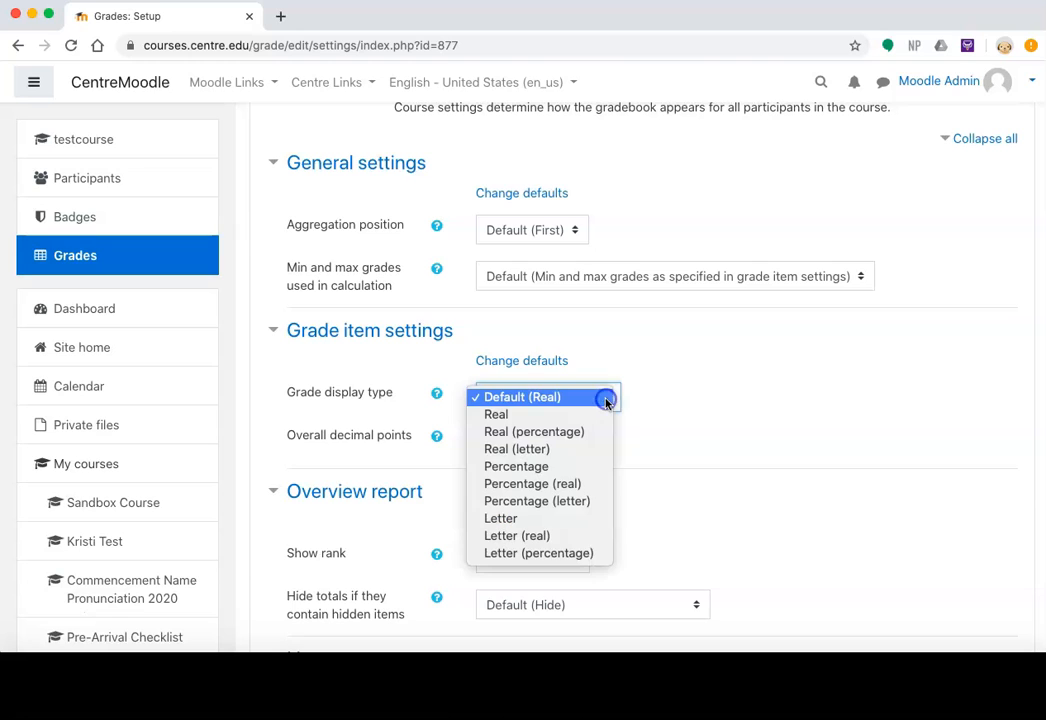
click(551, 467)
scroll(551, 472, down, 10)
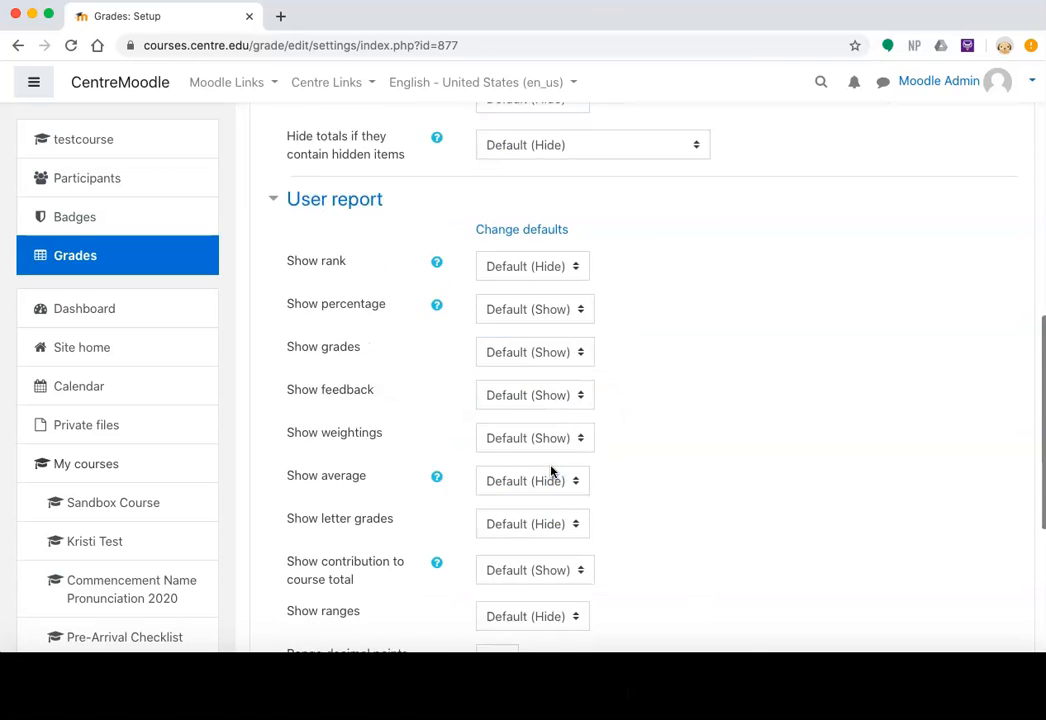
click(551, 465)
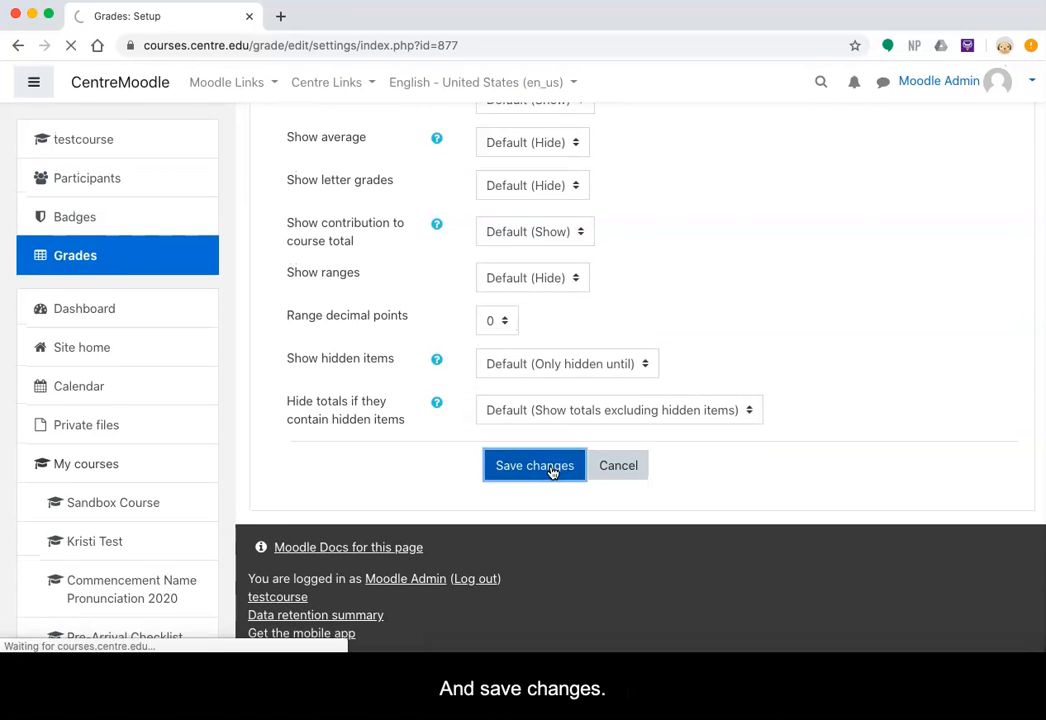
Turn editing off in the grader report to view the Course total as a percentage
scroll(551, 472, down, 3)
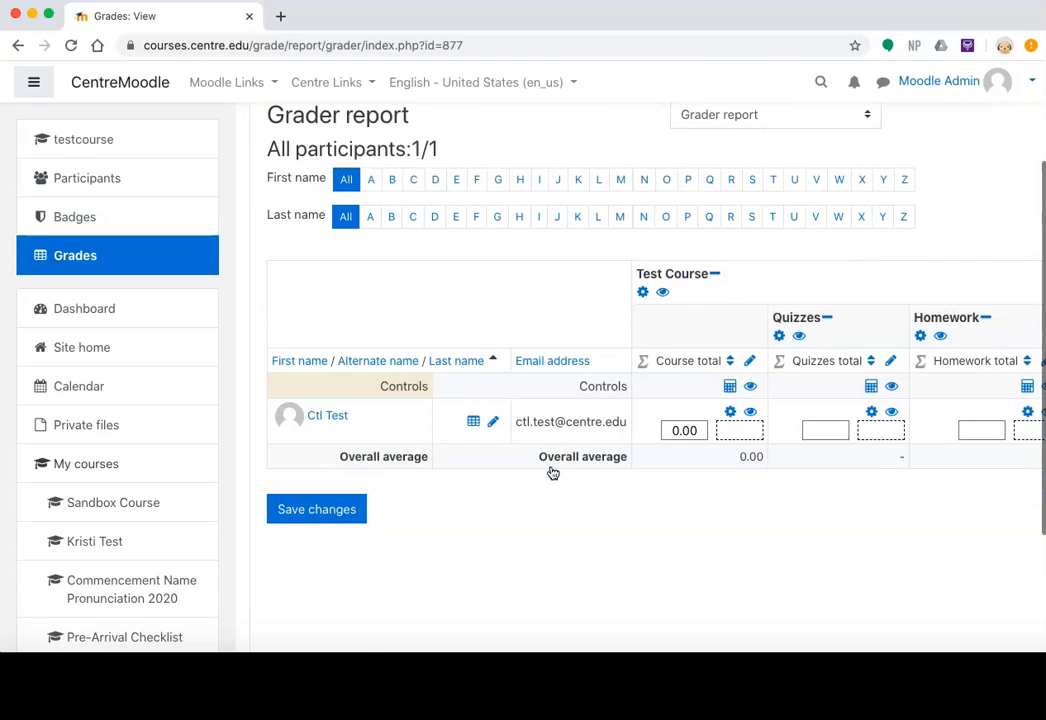
scroll(545, 473, up, 3)
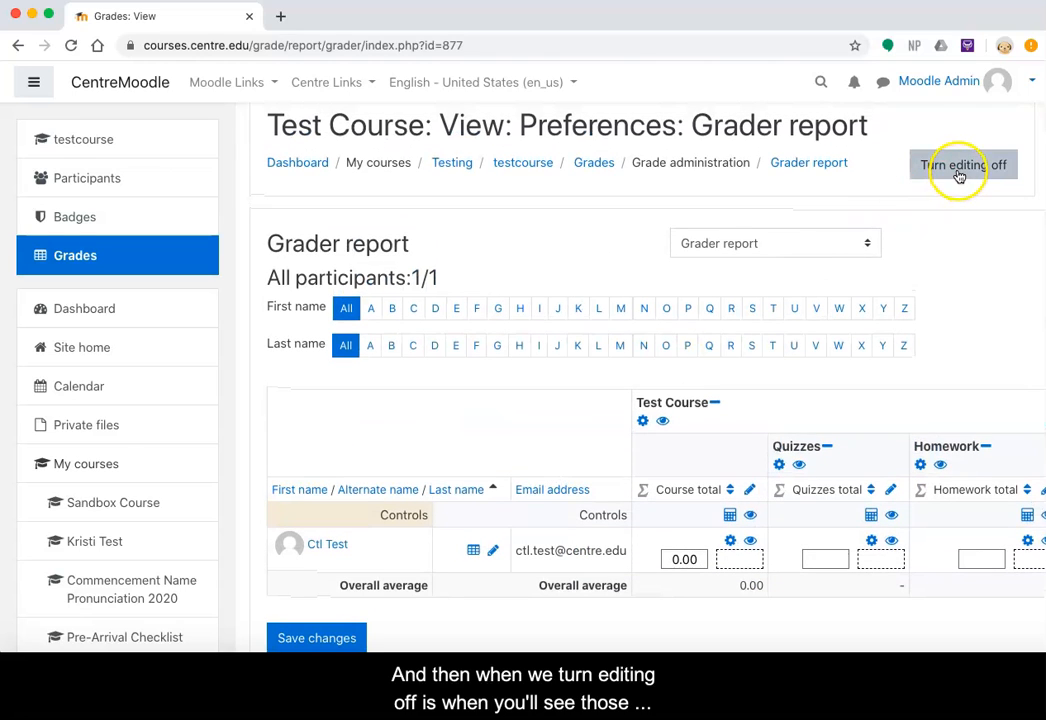
click(958, 172)
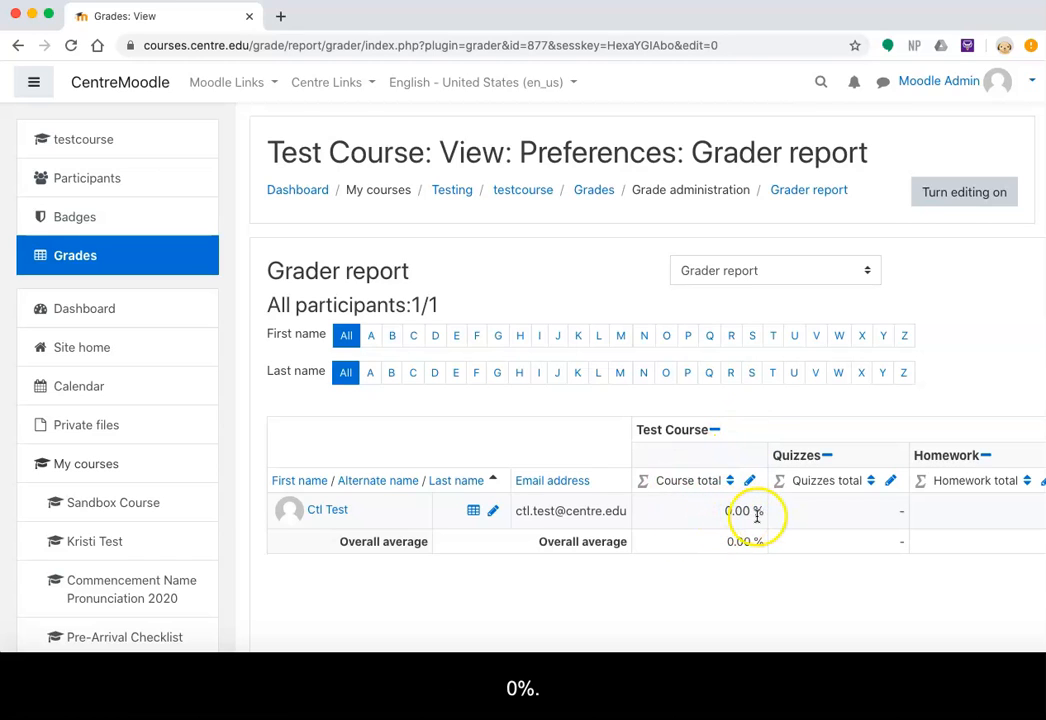
Turn editing back on, enter 100 as the test student's Participation grade and save the changes
click(960, 197)
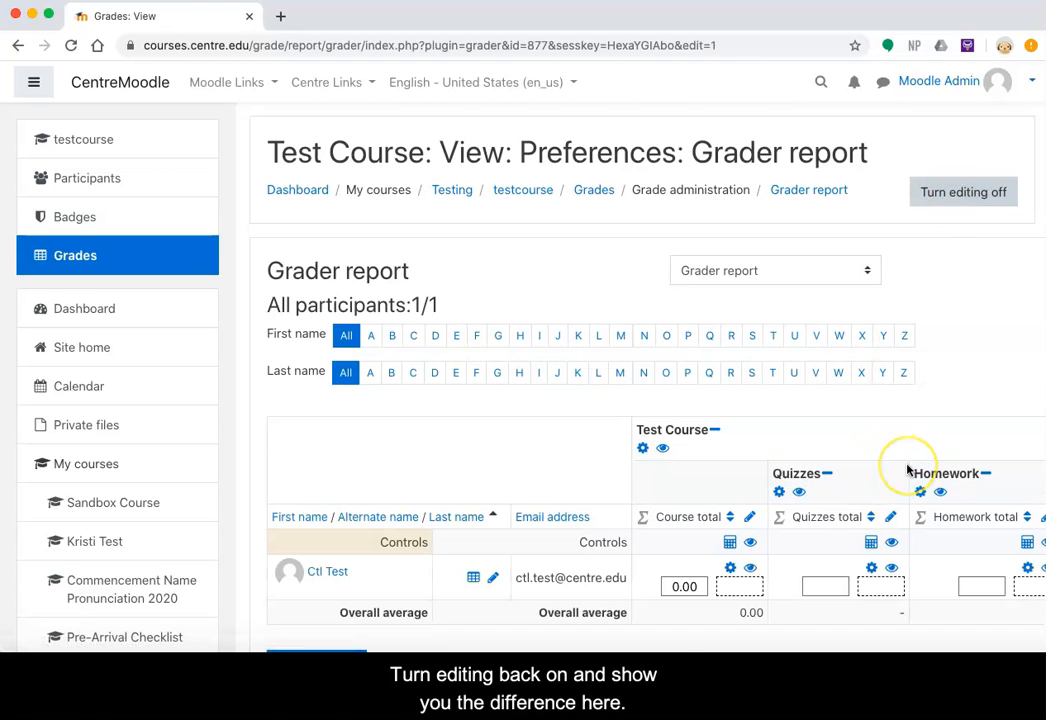
scroll(909, 469, right, 3)
scroll(907, 469, right, 10)
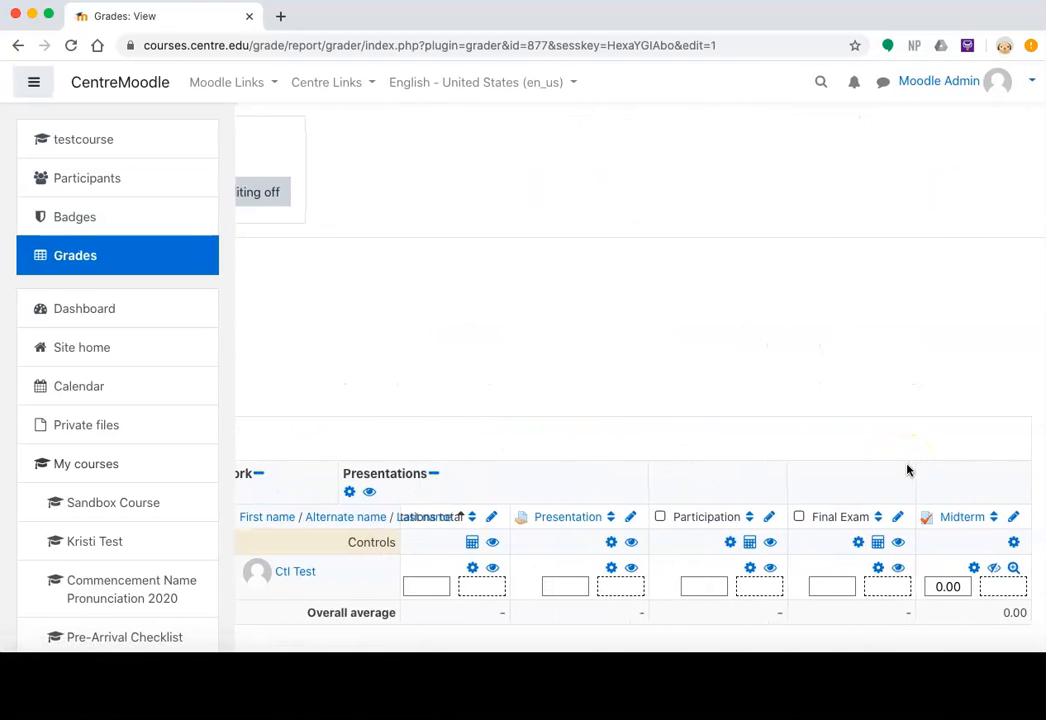
click(703, 587)
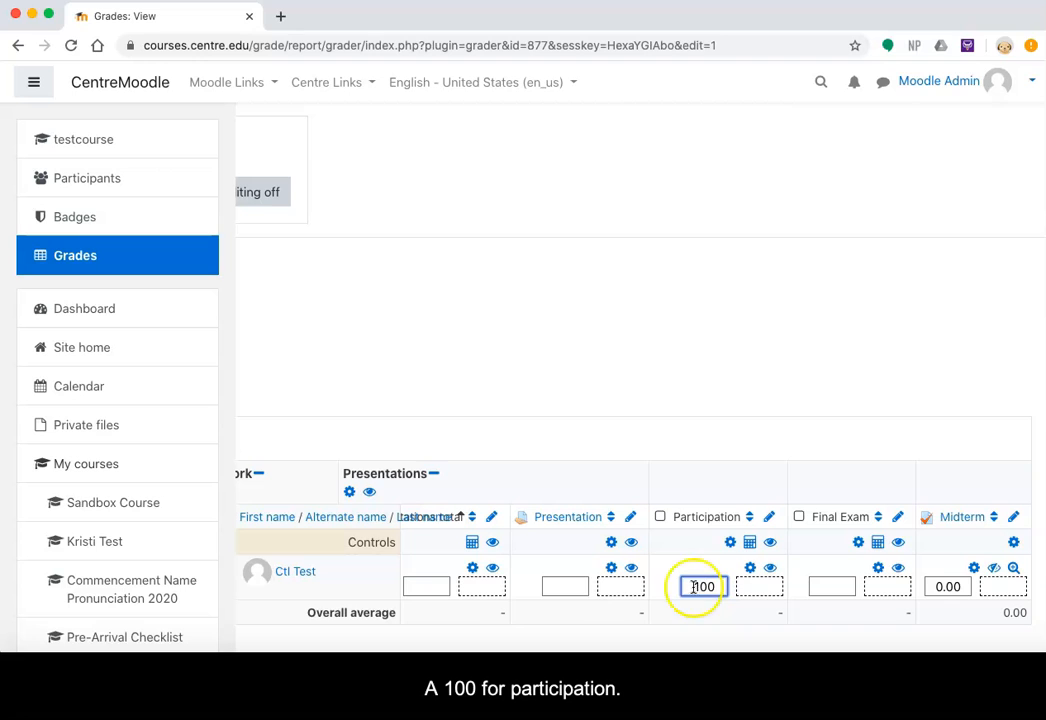
scroll(544, 598, left, 10)
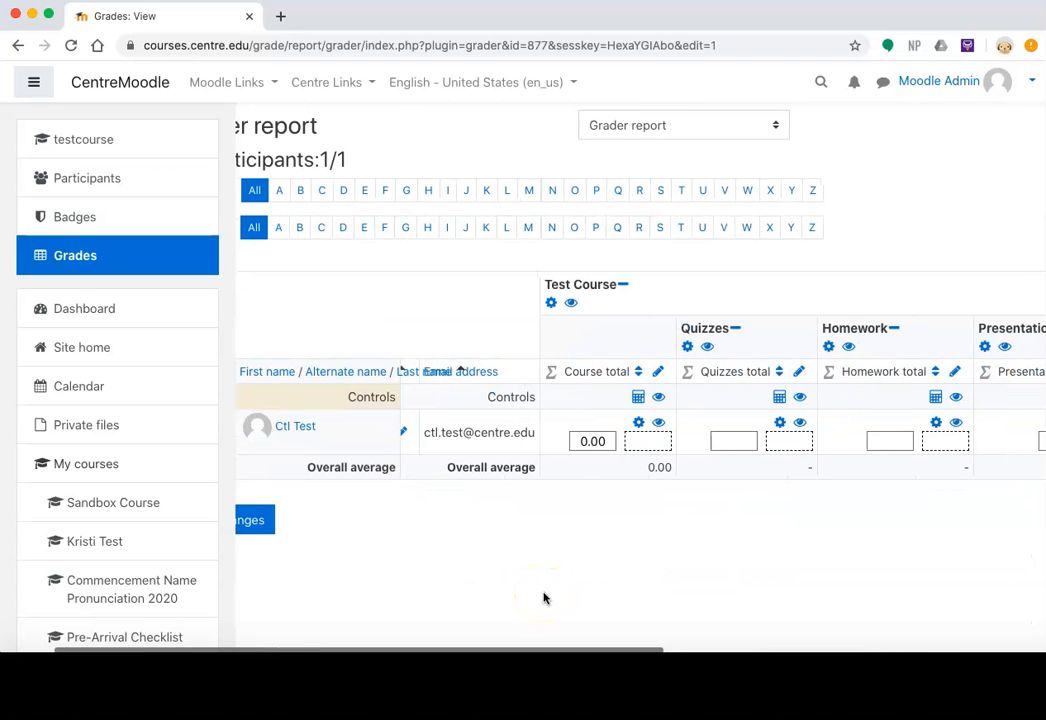
click(257, 519)
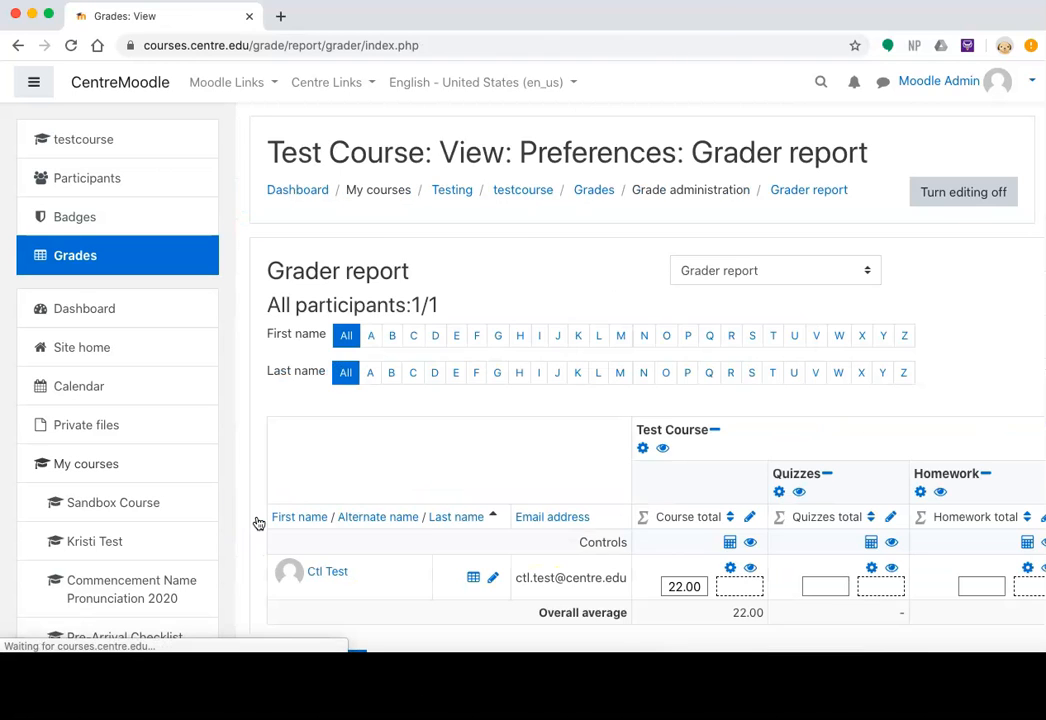
Unhide the test student's Midterm grade, leaving the page without saving the 55 entered for it
scroll(644, 527, down, 2)
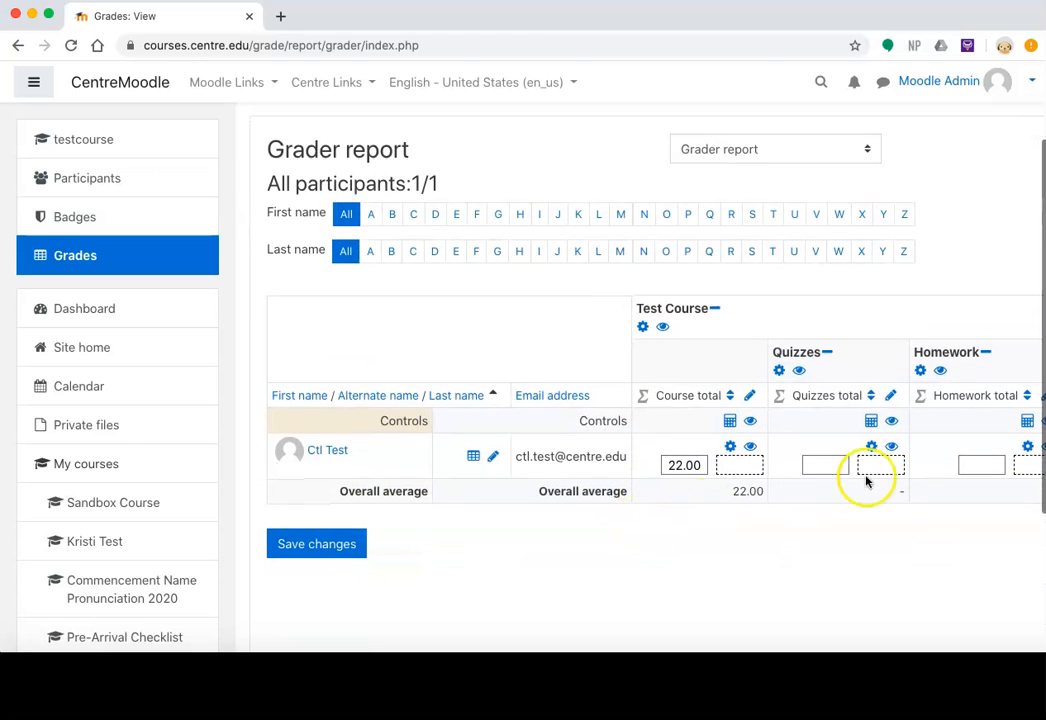
scroll(911, 480, right, 10)
click(948, 465)
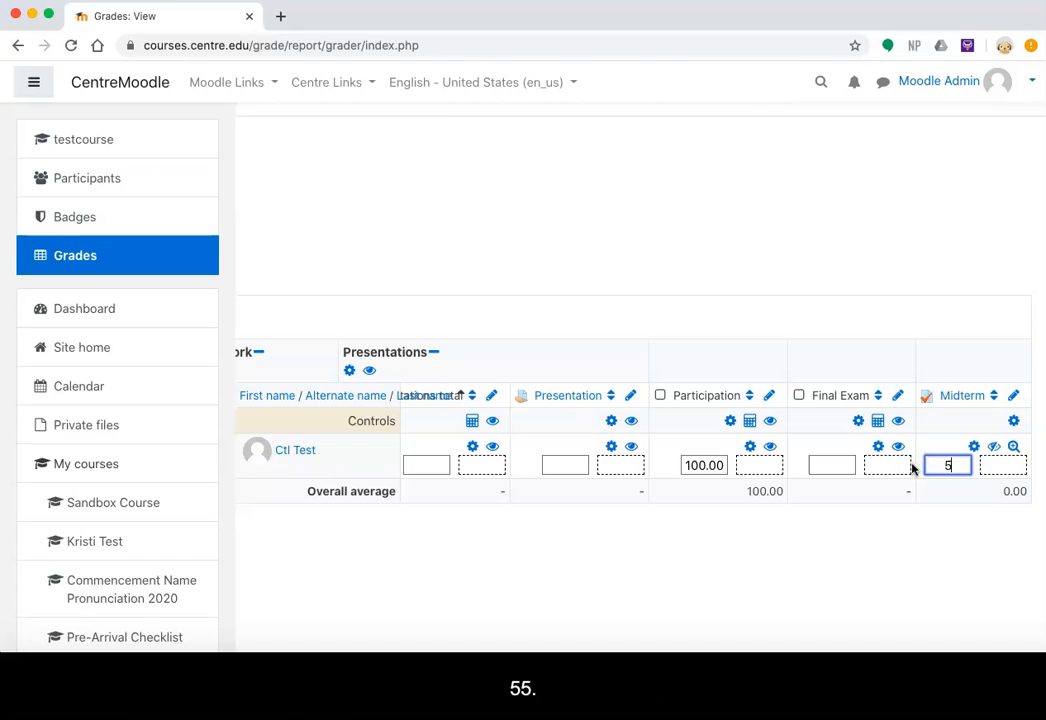
text(55)
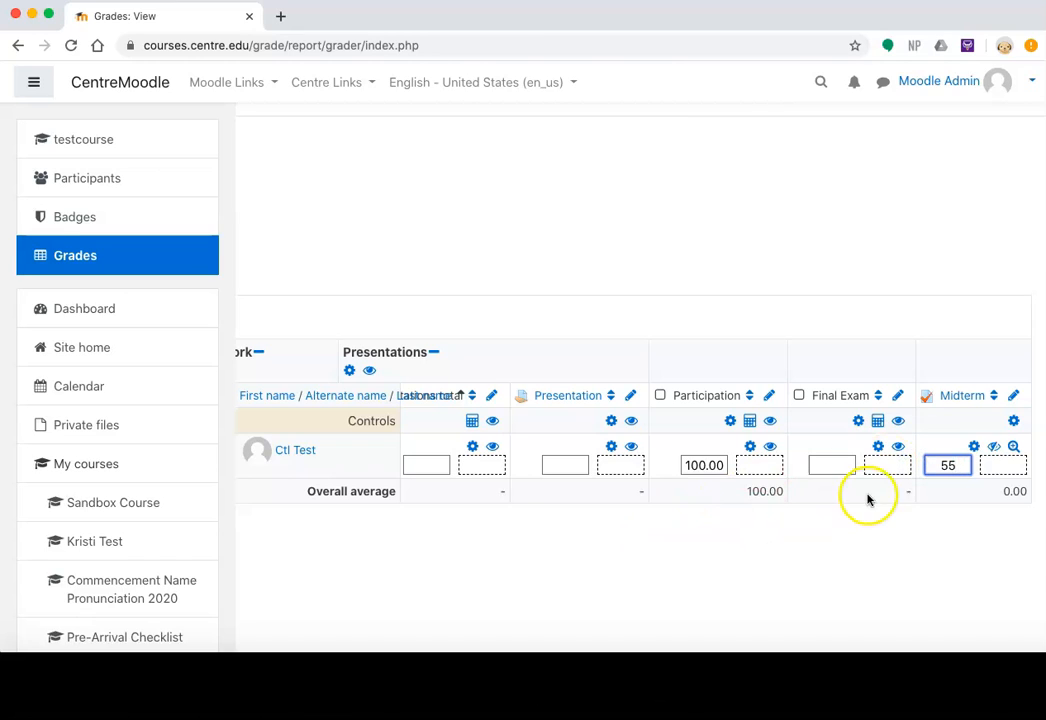
click(997, 447)
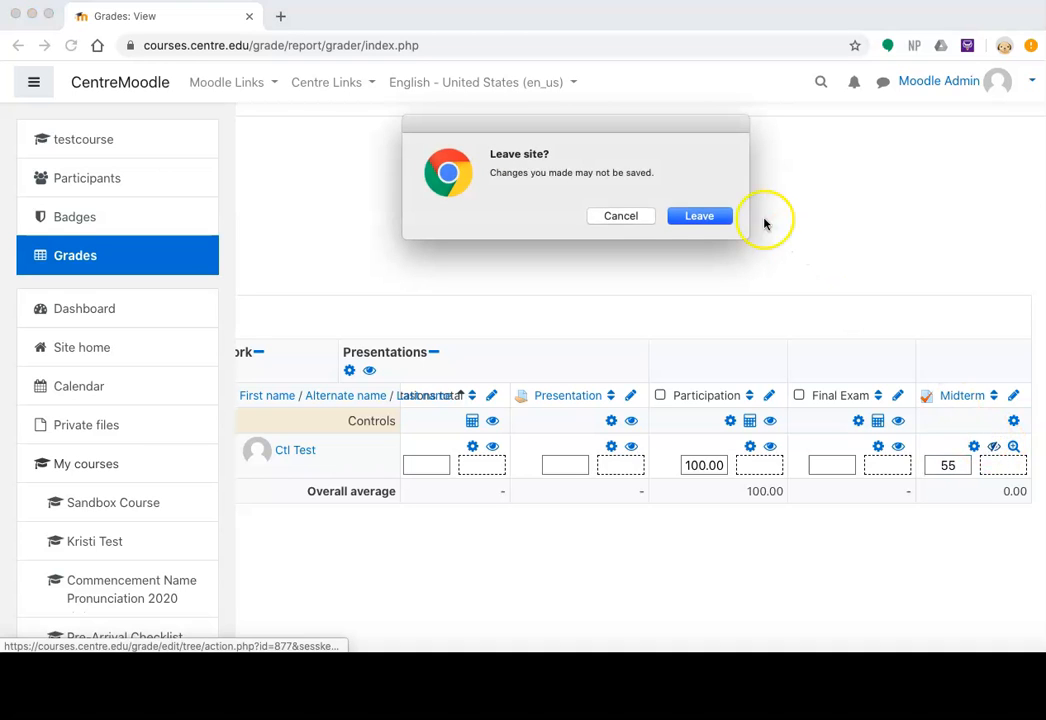
click(702, 215)
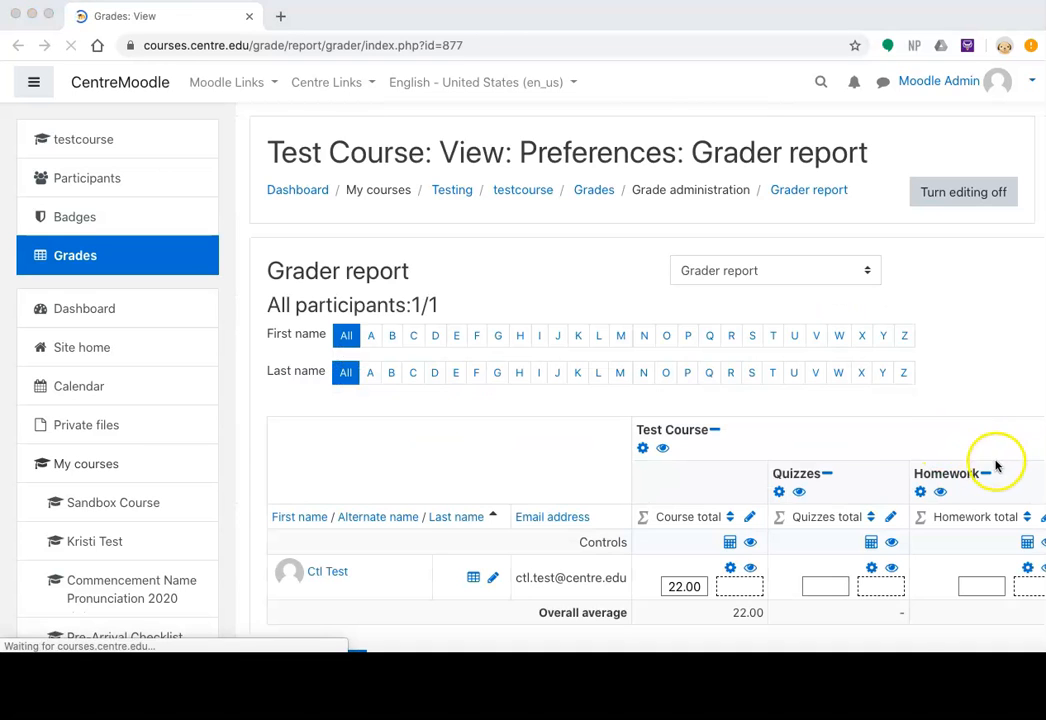
Enter 55 as the test student's Midterm grade and save the changes
click(953, 590)
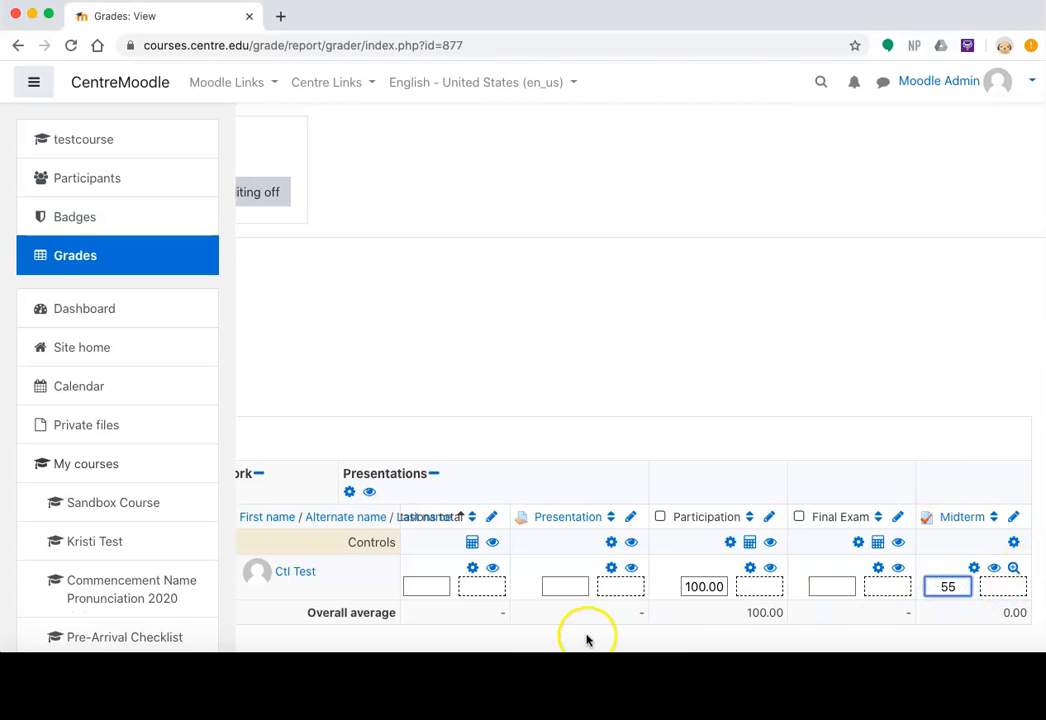
scroll(587, 640, left, 10)
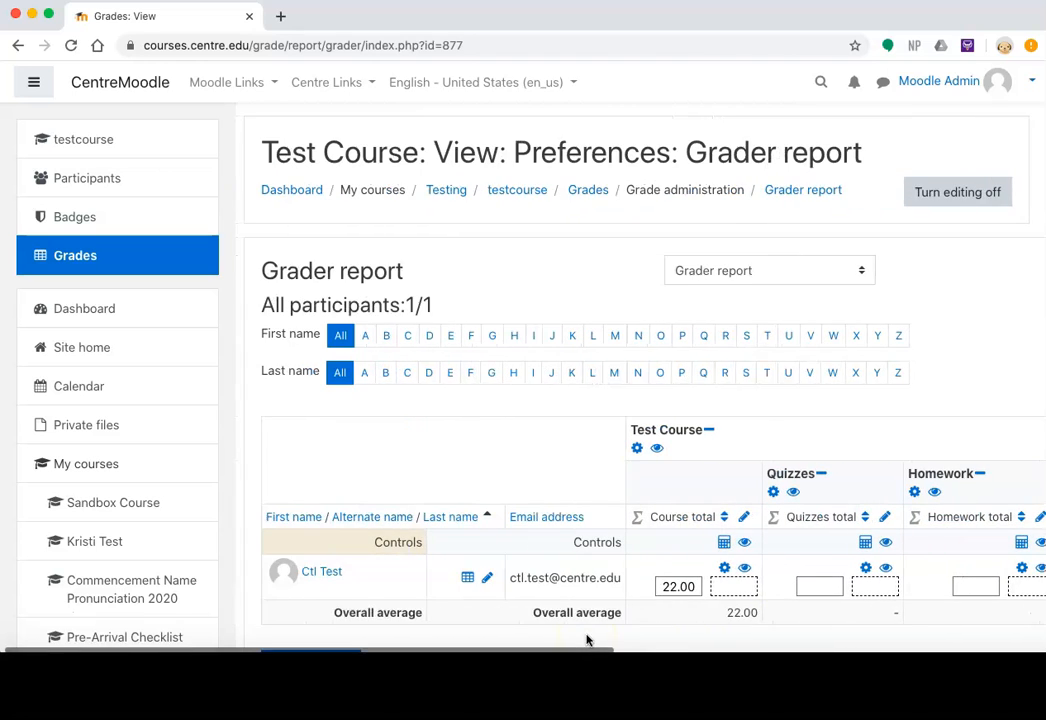
scroll(587, 640, down, 3)
click(328, 510)
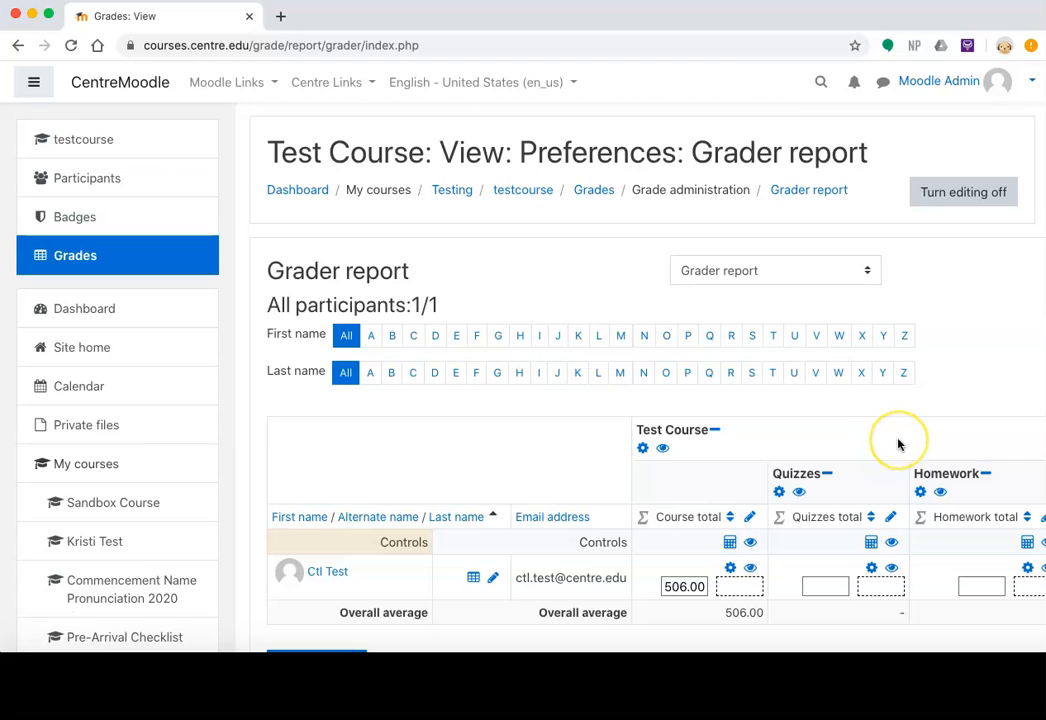
Turn editing off and examine the Course total, Participation and Midterm grades as percentages
scroll(898, 444, down, 3)
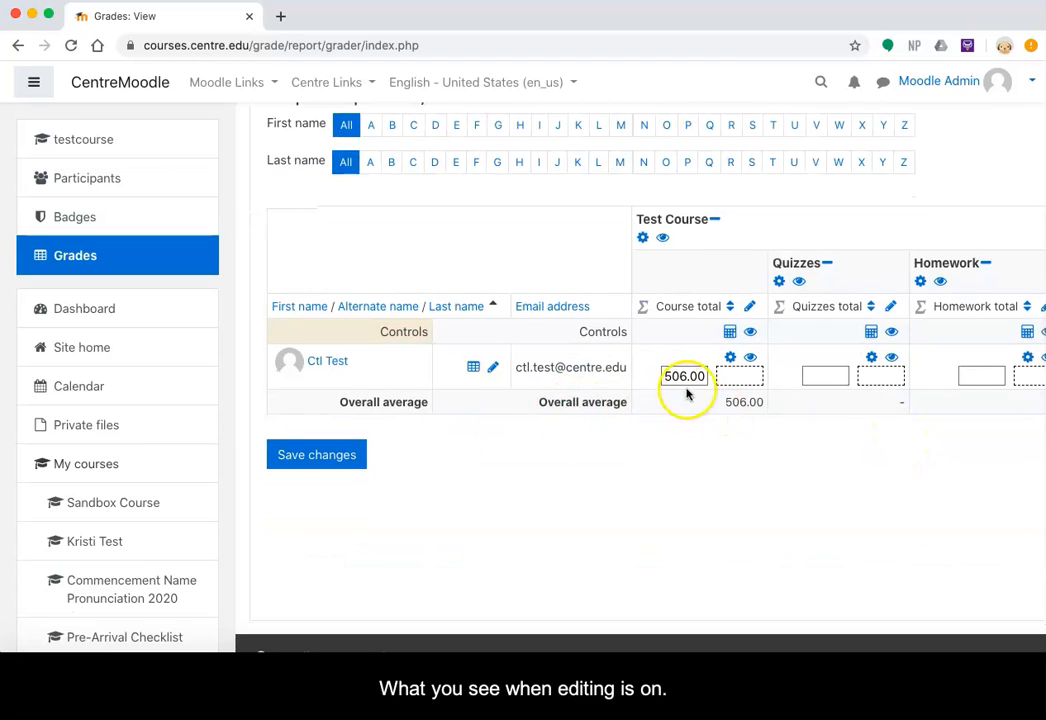
scroll(740, 404, up, 3)
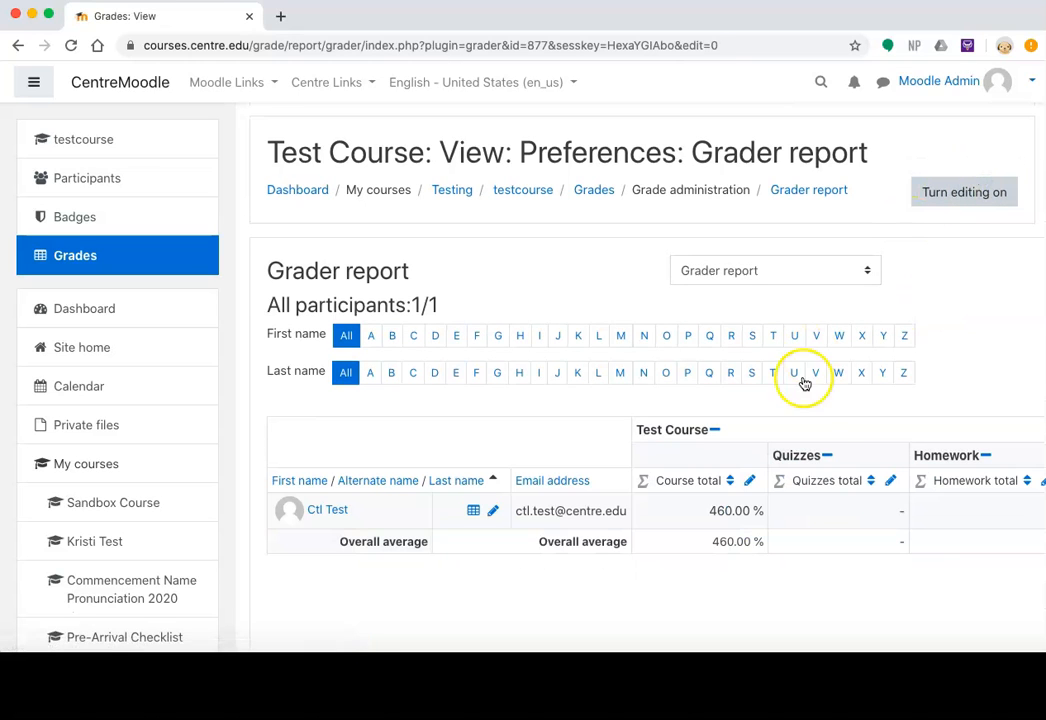
scroll(720, 530, down, 3)
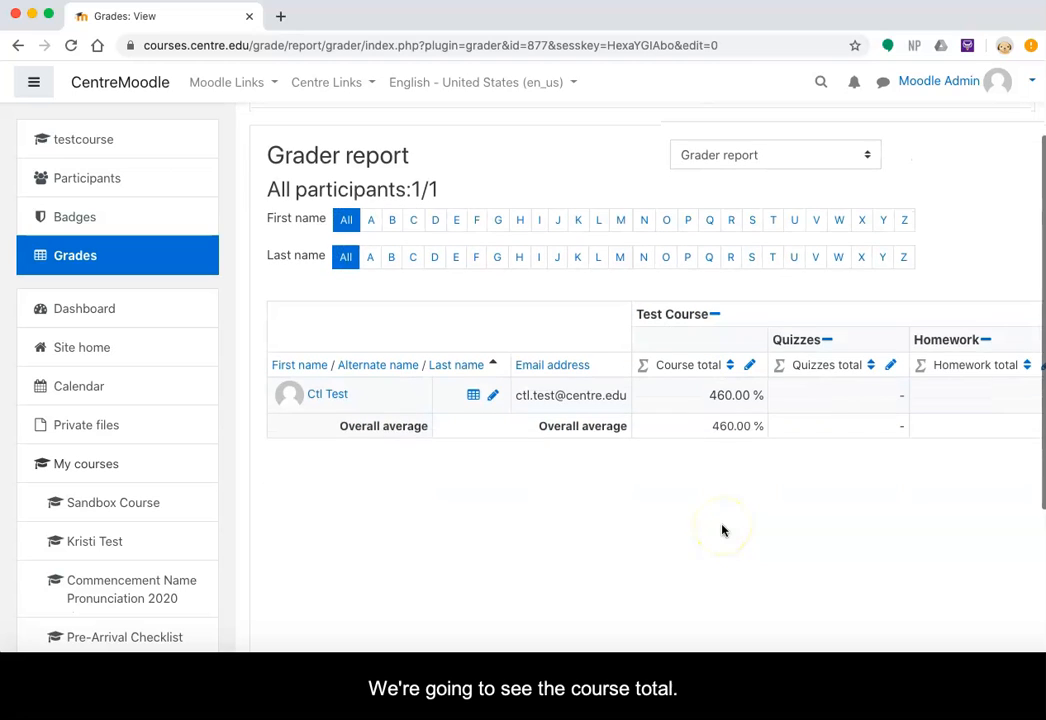
scroll(743, 472, down, 2)
scroll(743, 472, up, 1)
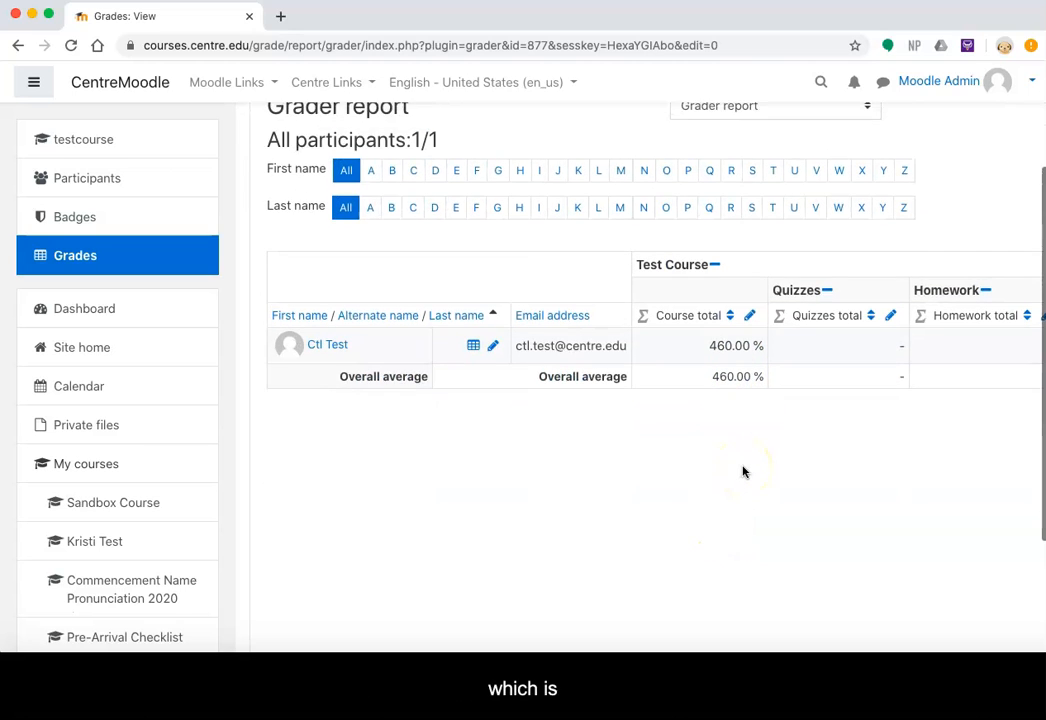
scroll(743, 472, right, 5)
scroll(743, 472, right, 5)
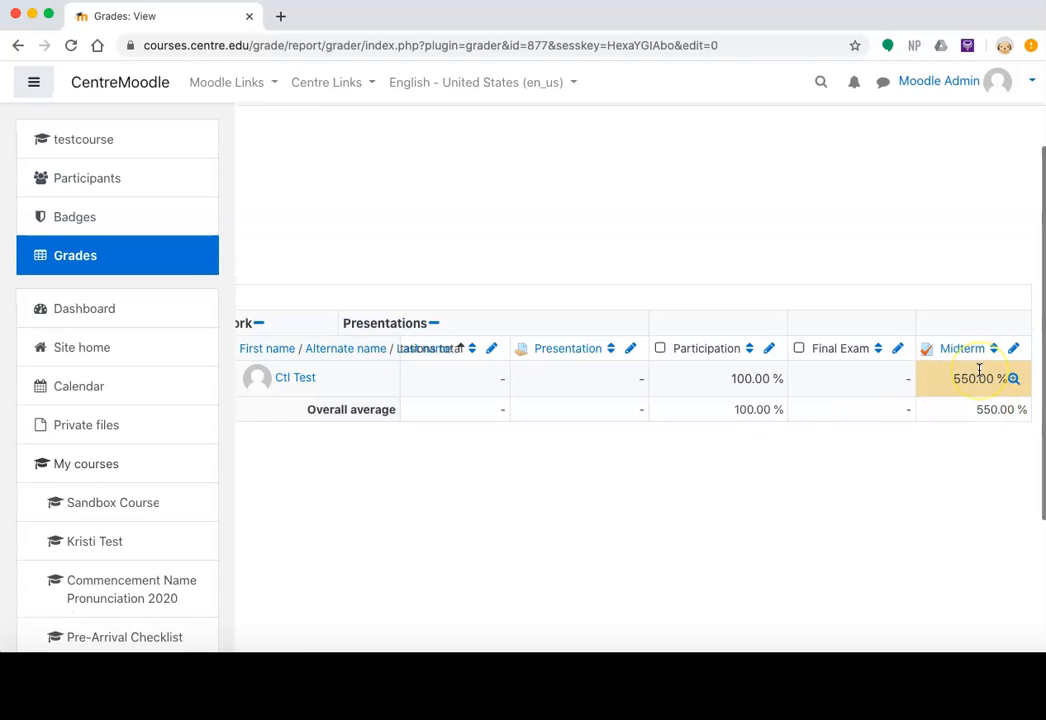
Turn editing back on, override the test student's Midterm grade with 3 and save it
scroll(981, 355, up, 1)
scroll(822, 376, up, 3)
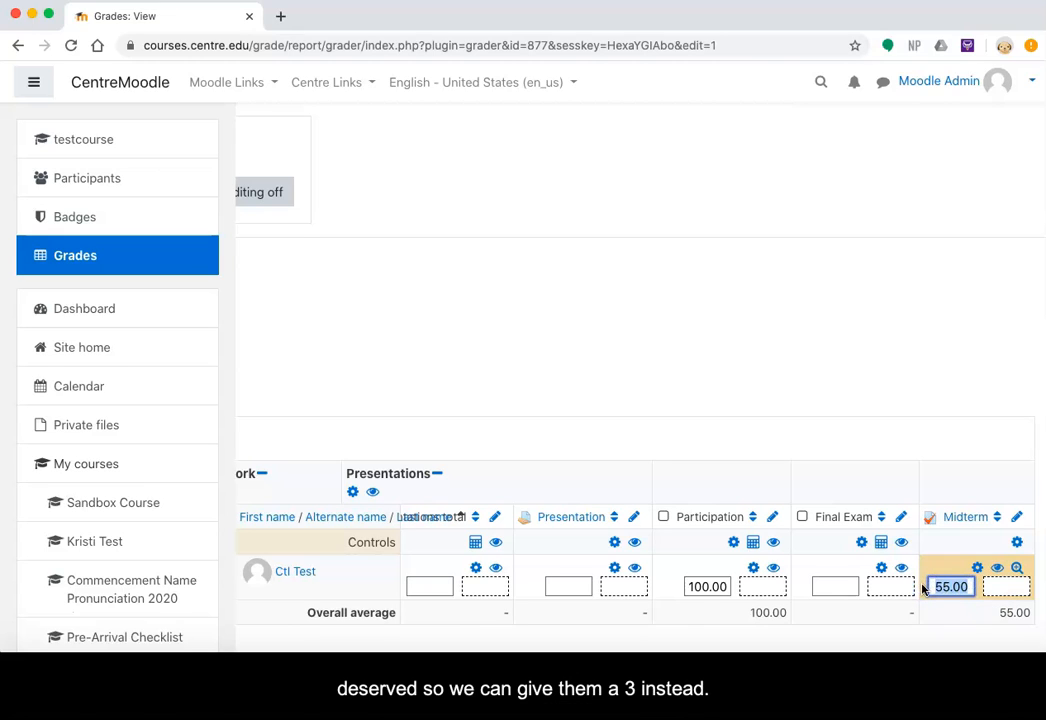
key(Return)
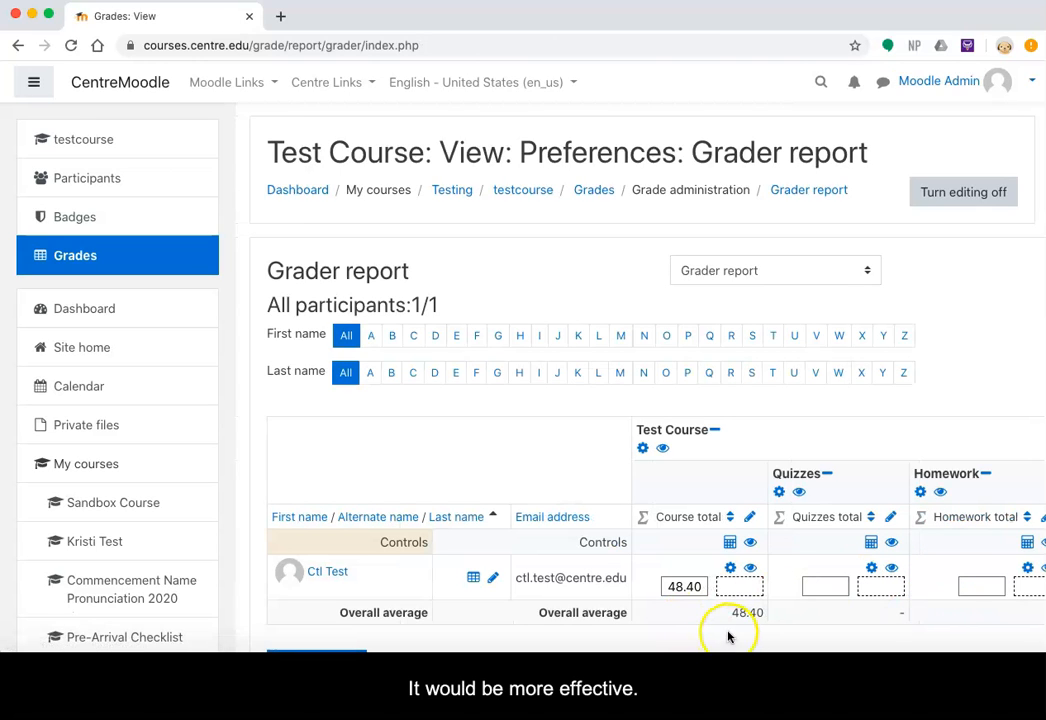
Check the test student's Course total in points and turn editing off in the grader report
scroll(694, 608, down, 3)
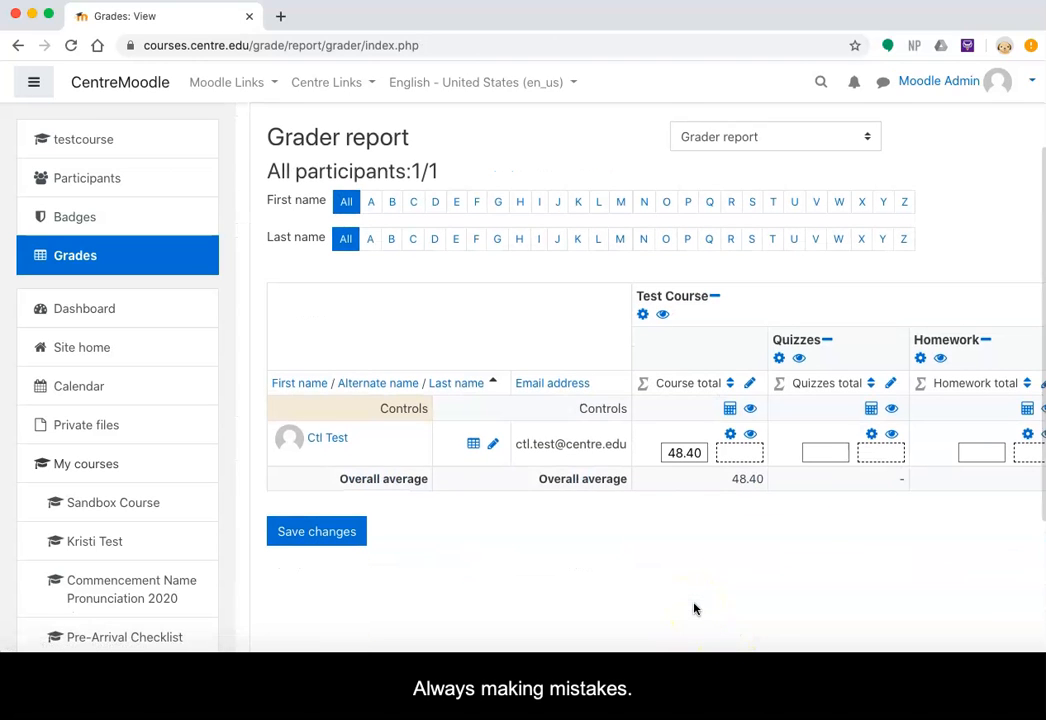
scroll(694, 608, up, 2)
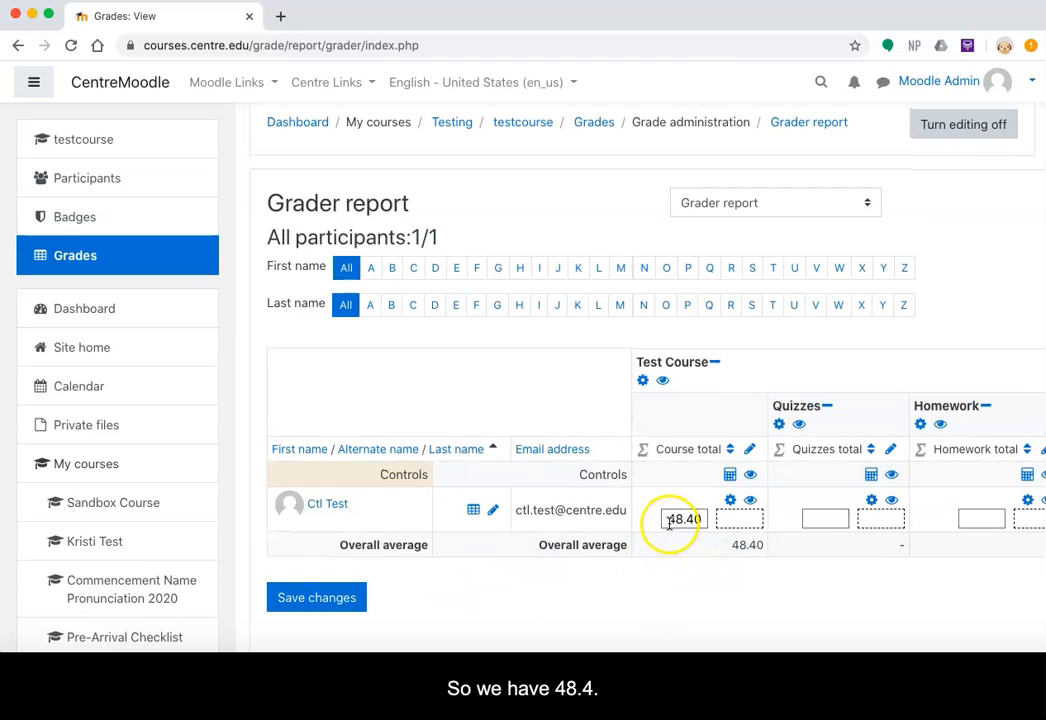
scroll(773, 548, right, 10)
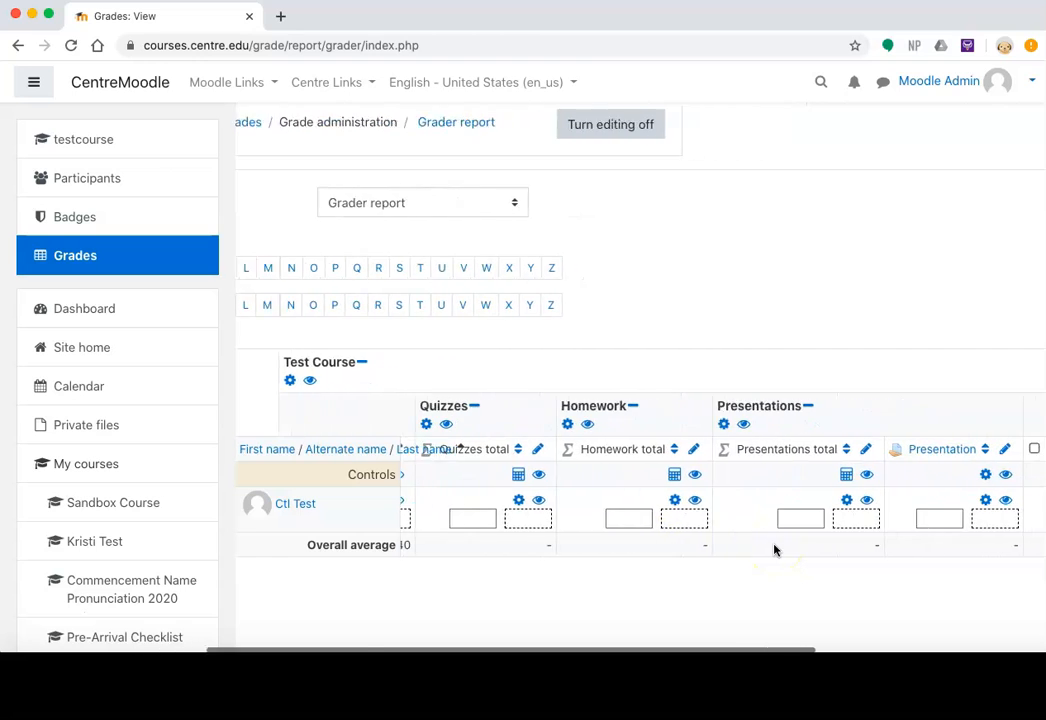
scroll(773, 546, left, 5)
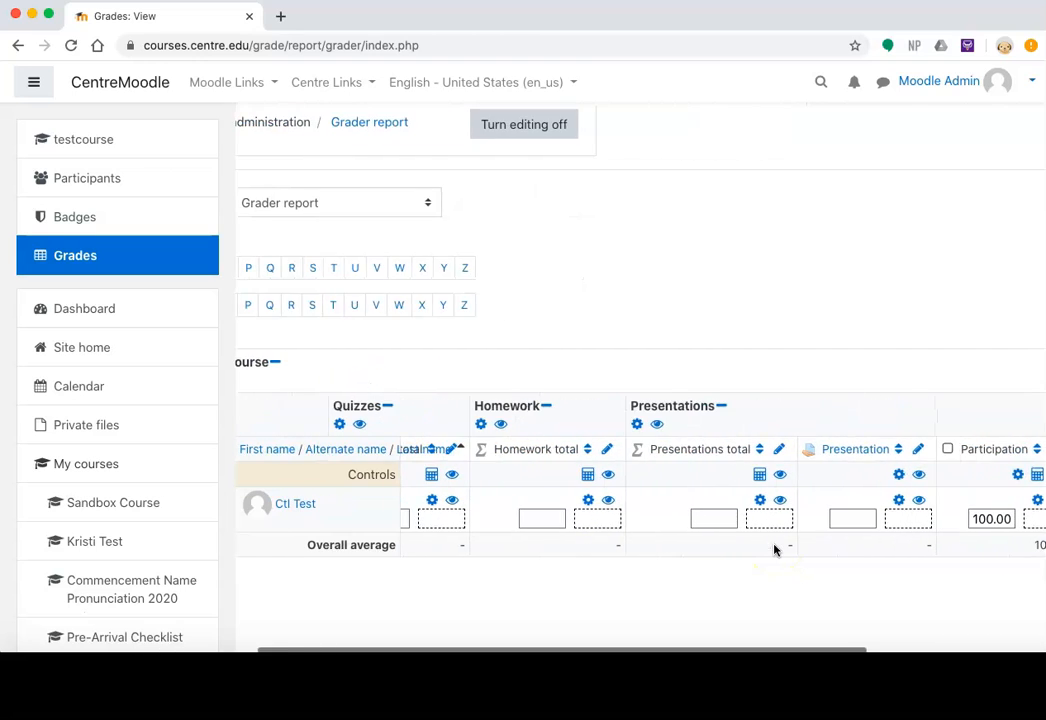
scroll(773, 546, up, 2)
click(533, 191)
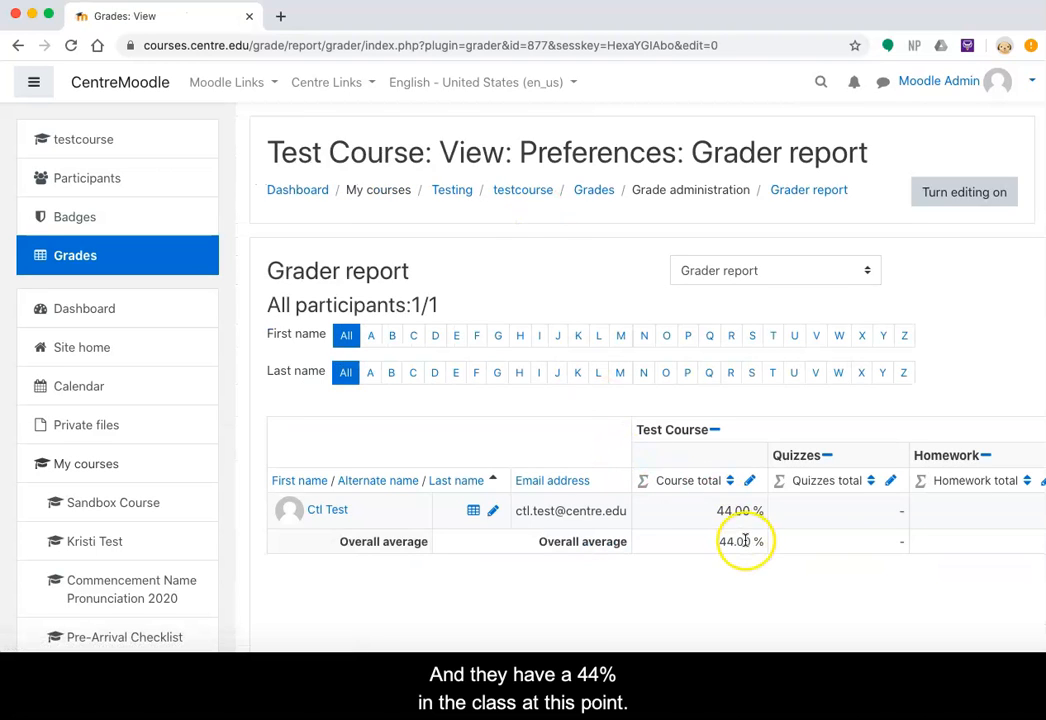
Compare the Participation and Midterm percentages and the empty grade columns with the Course total
scroll(745, 541, right, 10)
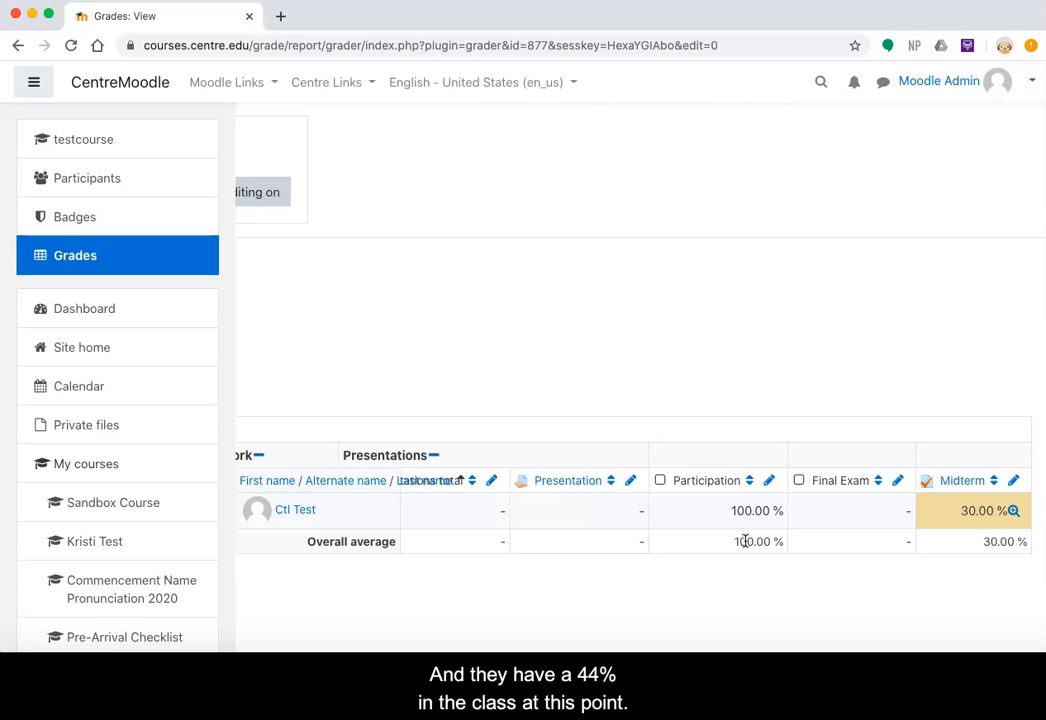
scroll(745, 541, left, 8)
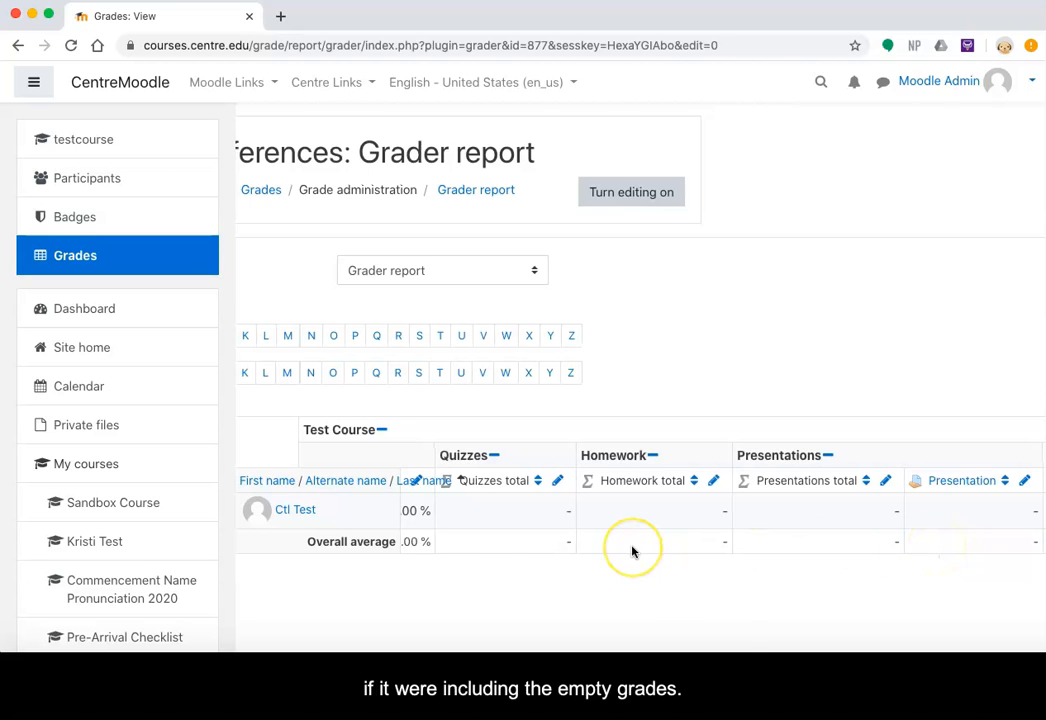
scroll(632, 550, left, 5)
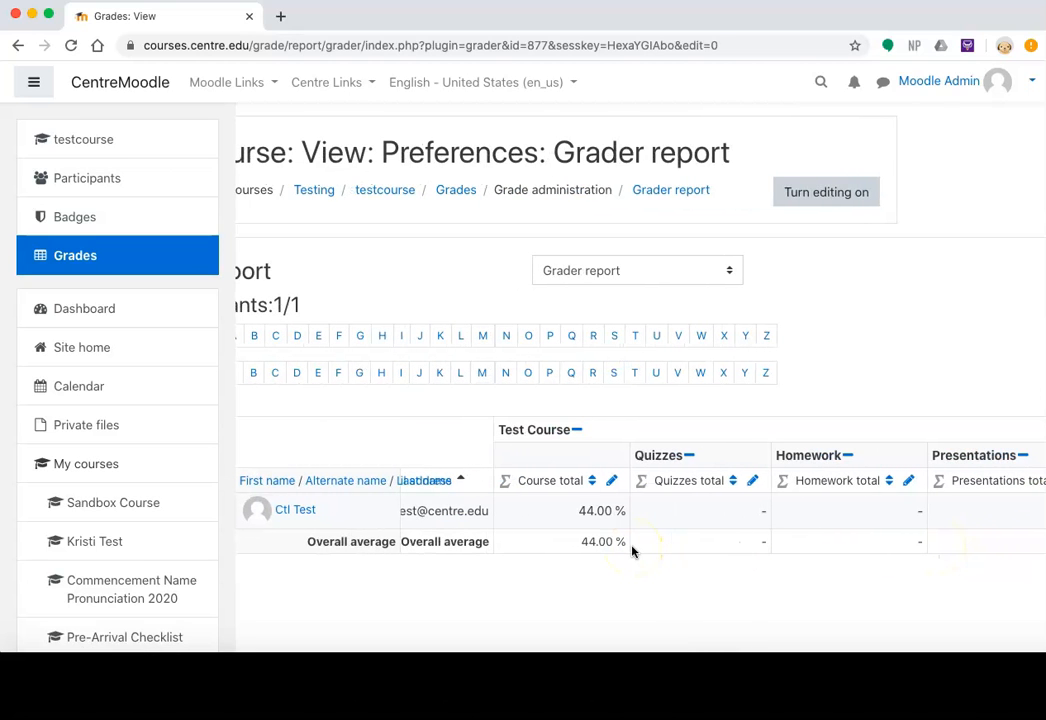
scroll(632, 550, left, 3)
scroll(632, 550, left, 2)
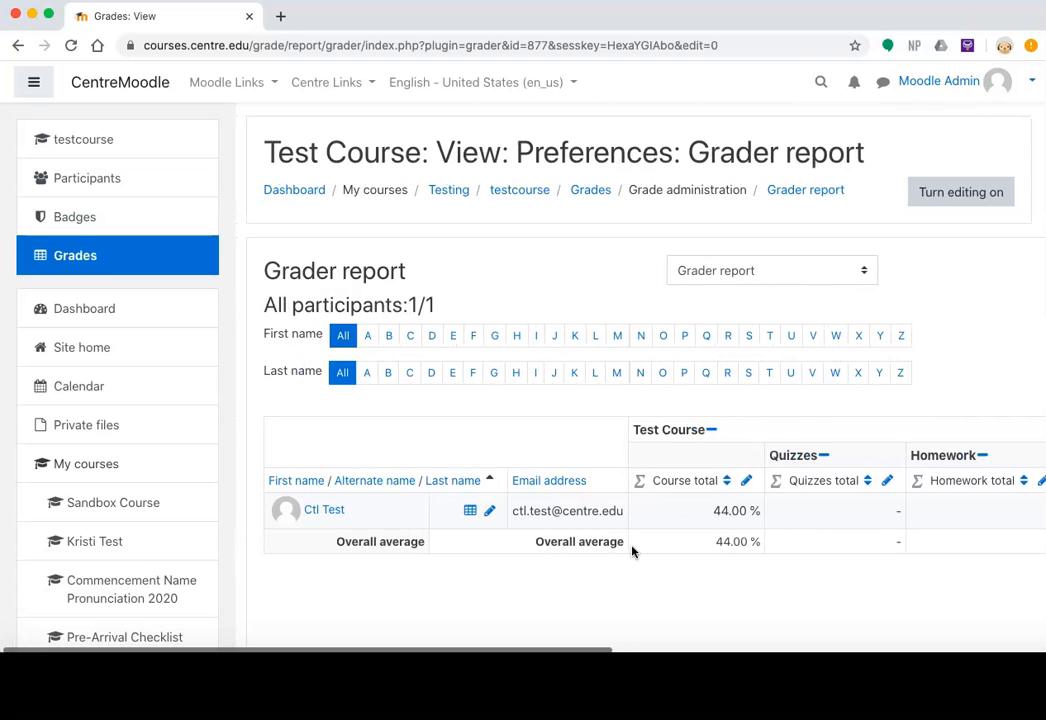
Switch from the Grader report to the User report and select the test student
click(823, 537)
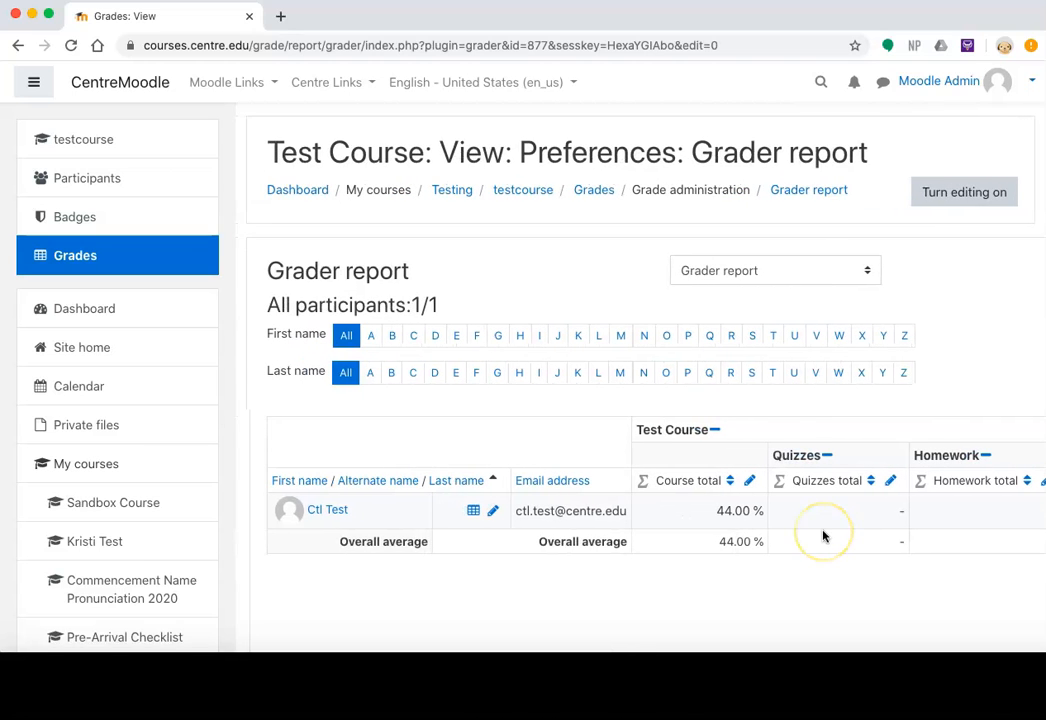
scroll(823, 537, right, 2)
scroll(823, 537, left, 1)
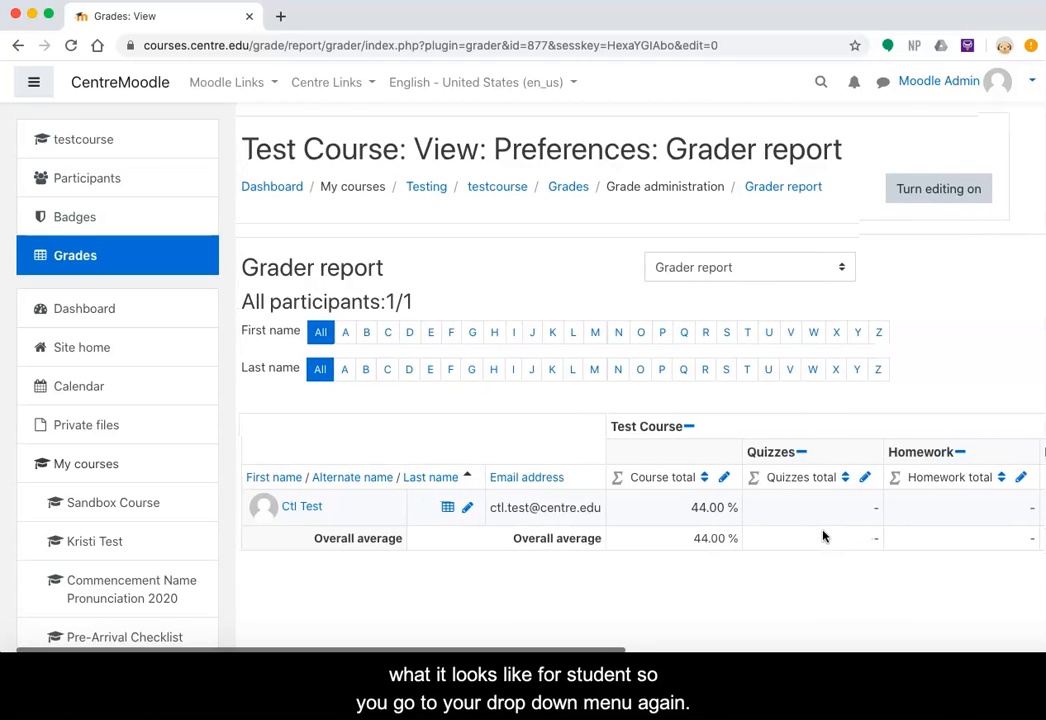
click(800, 279)
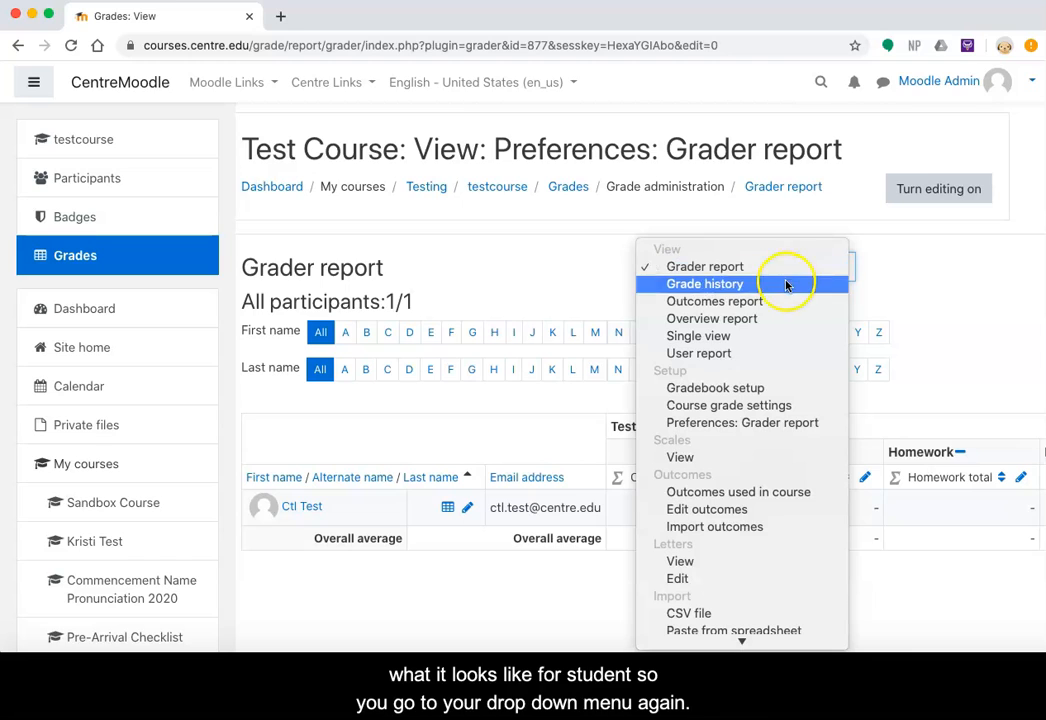
click(754, 359)
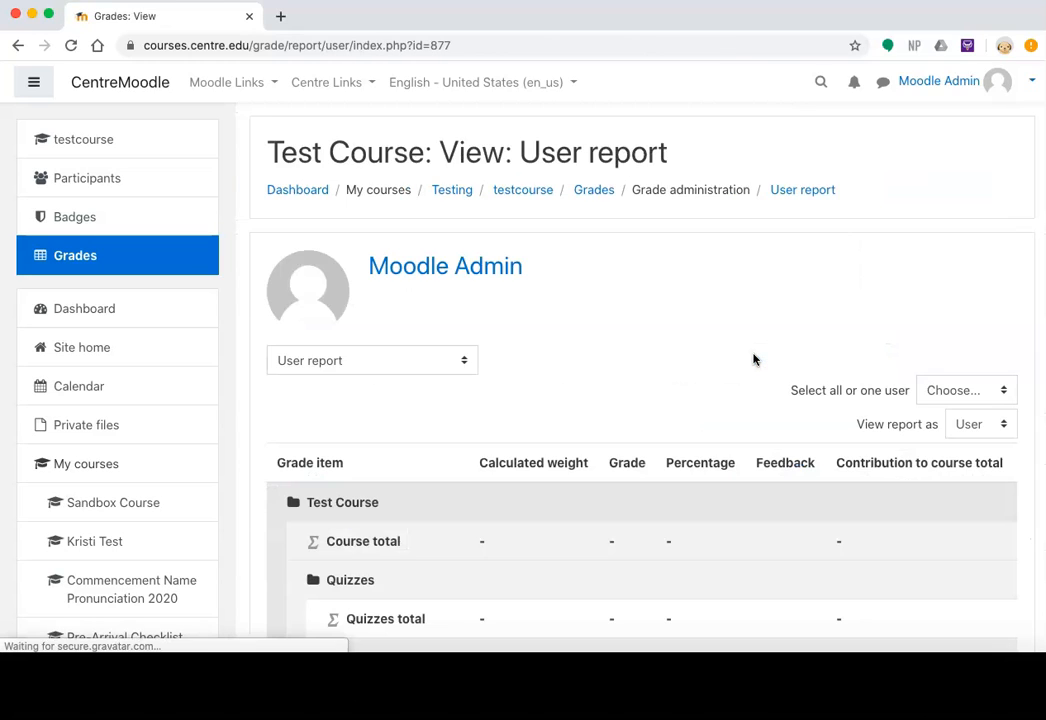
click(984, 391)
click(958, 425)
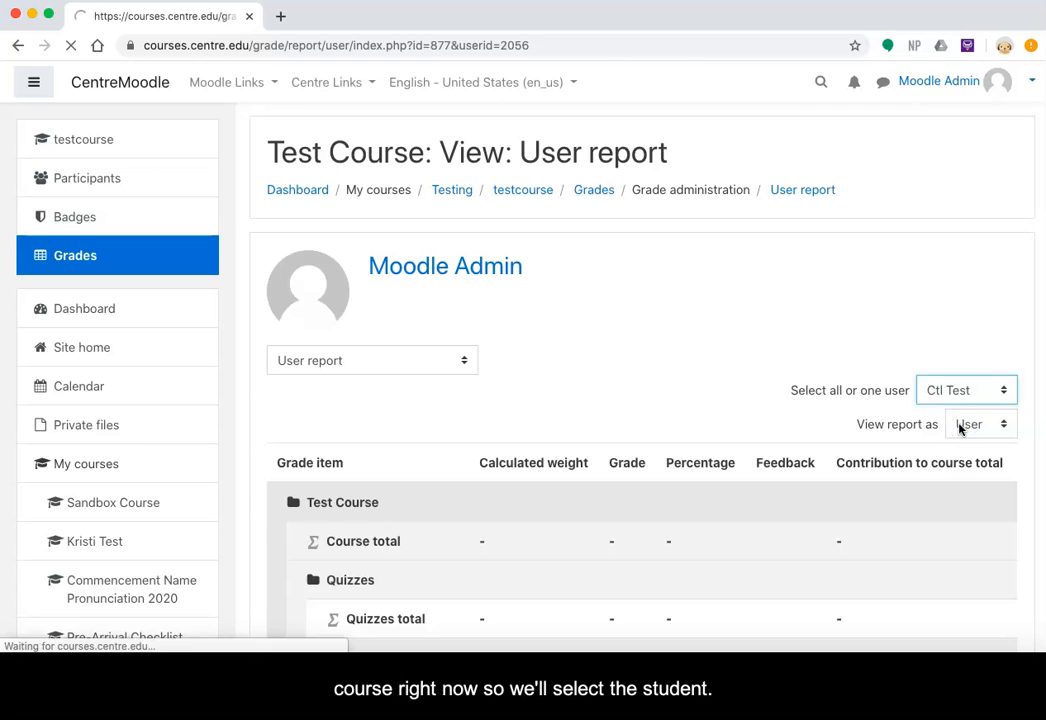
Review the test student's user report for the calculated weights and grades of each category, Participation, Final Exam and Midterm
scroll(728, 563, down, 4)
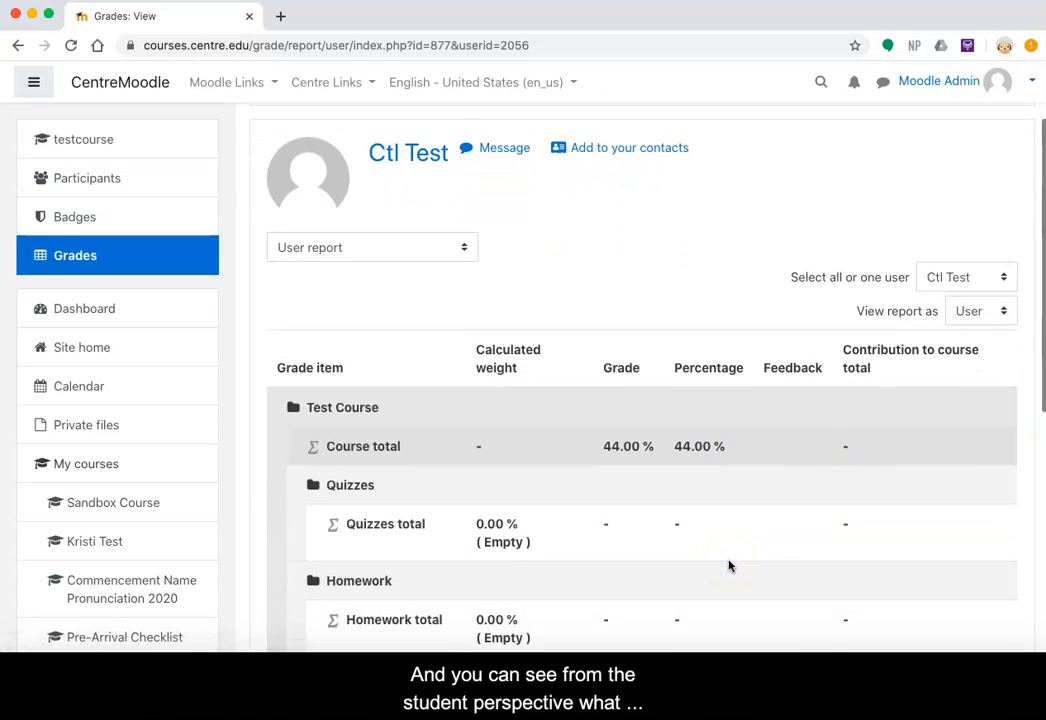
scroll(728, 566, down, 3)
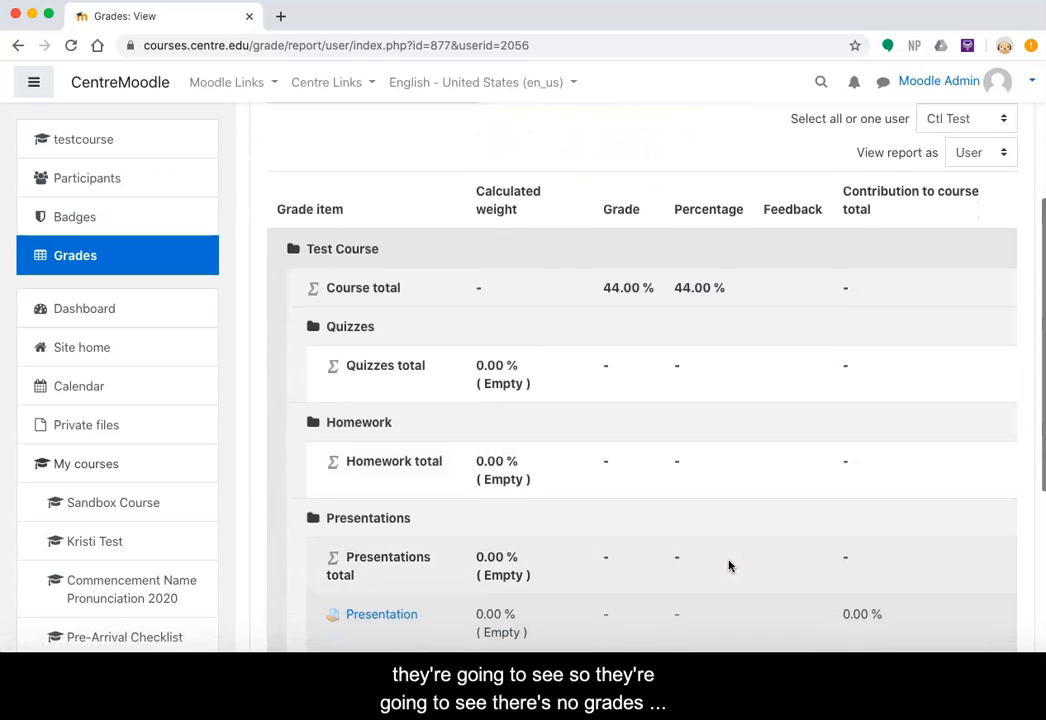
scroll(728, 566, down, 1)
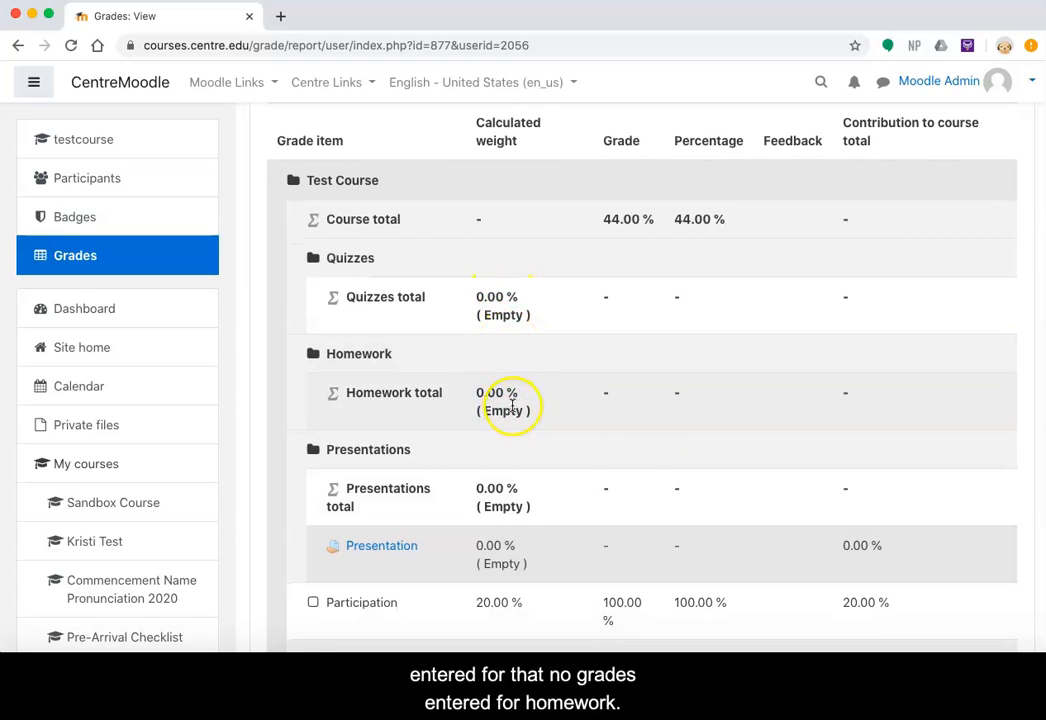
scroll(530, 435, down, 3)
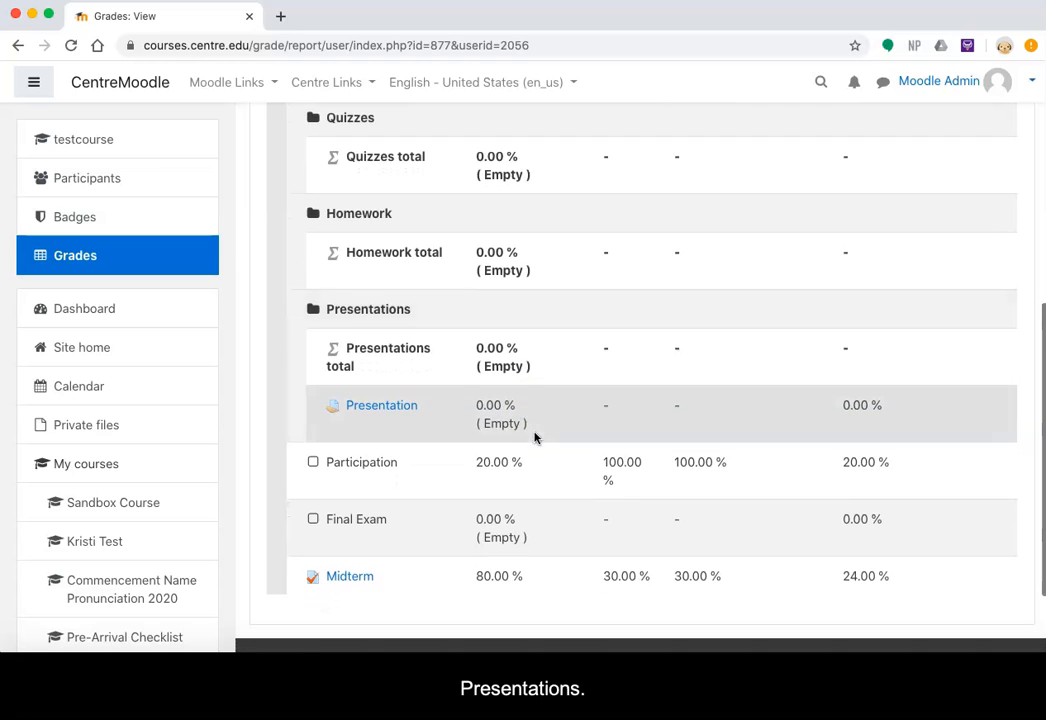
scroll(572, 493, down, 2)
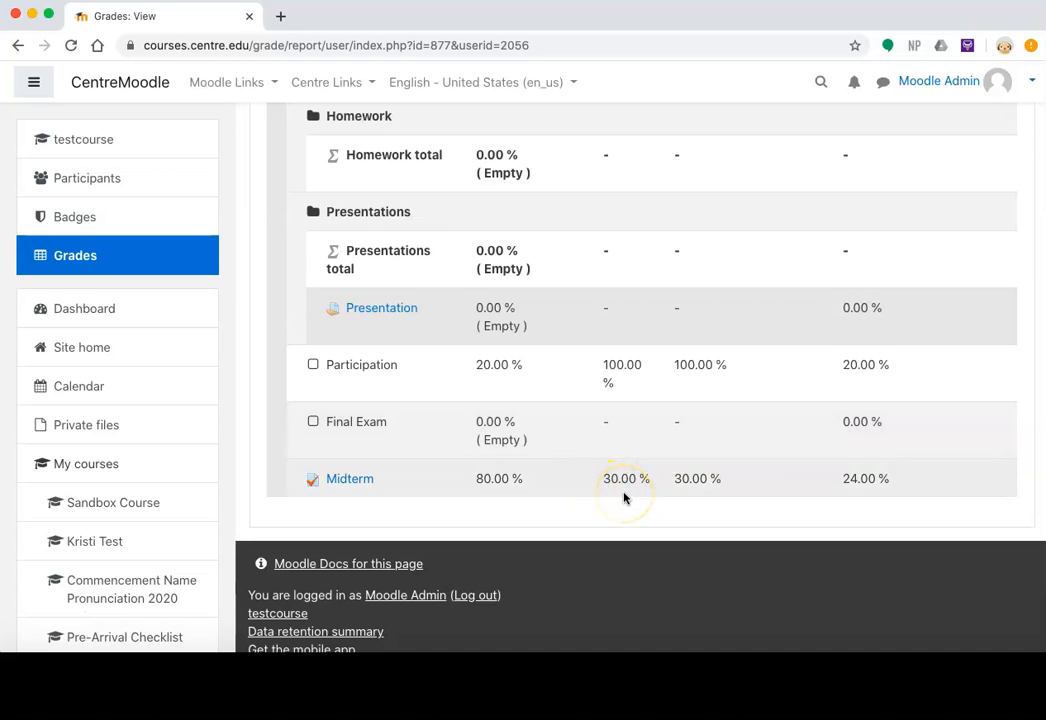
scroll(624, 498, down, 1)
scroll(624, 498, up, 2)
scroll(623, 497, up, 3)
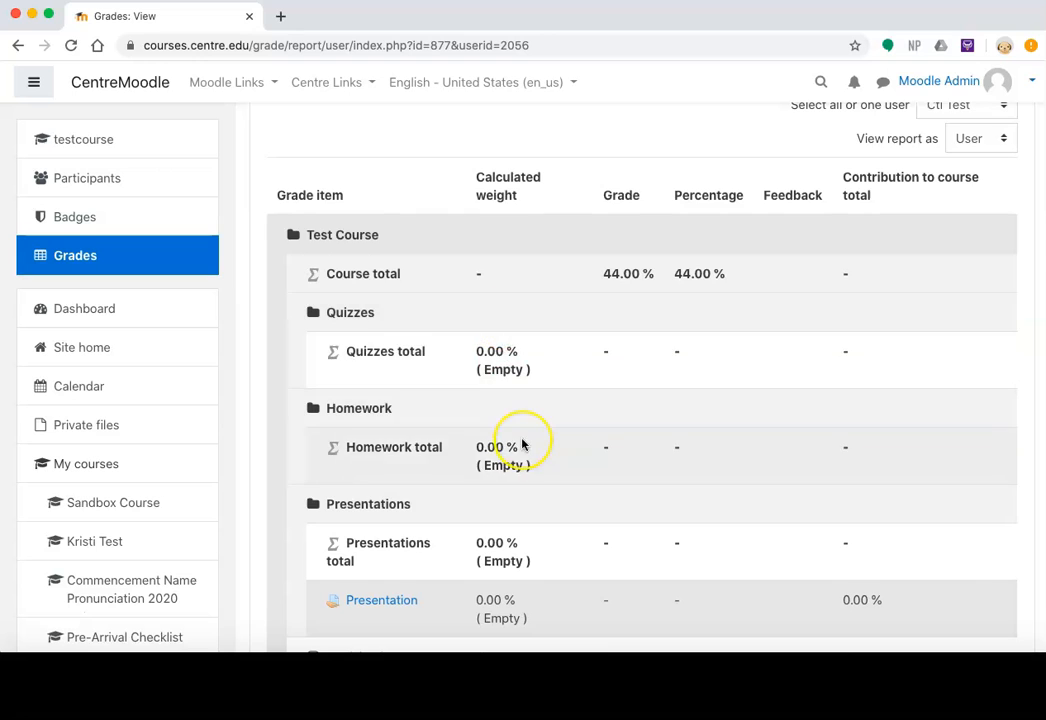
Compare each grade item's contribution to course total with the Course total in the test student's user report
scroll(522, 441, down, 3)
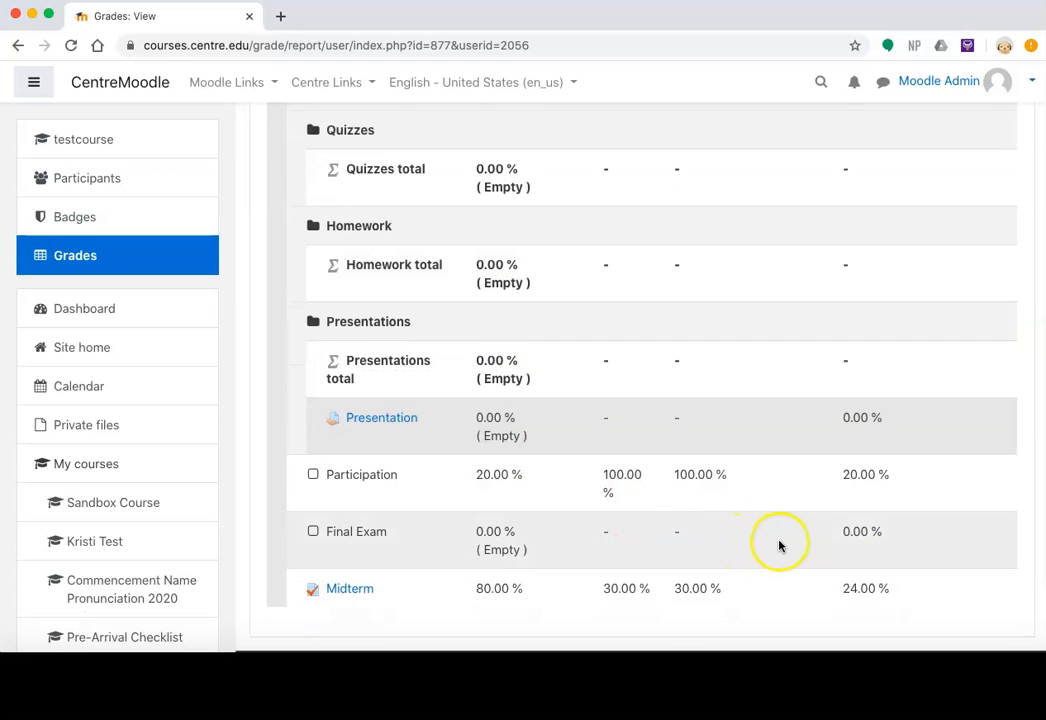
scroll(855, 505, up, 3)
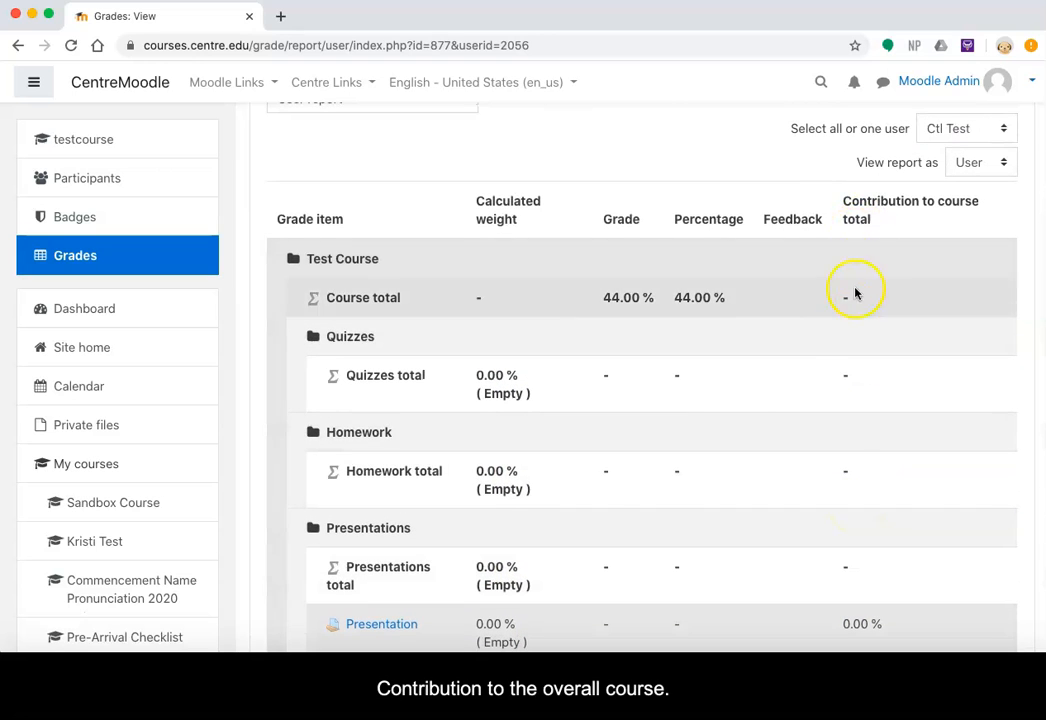
scroll(836, 453, down, 2)
scroll(836, 455, up, 2)
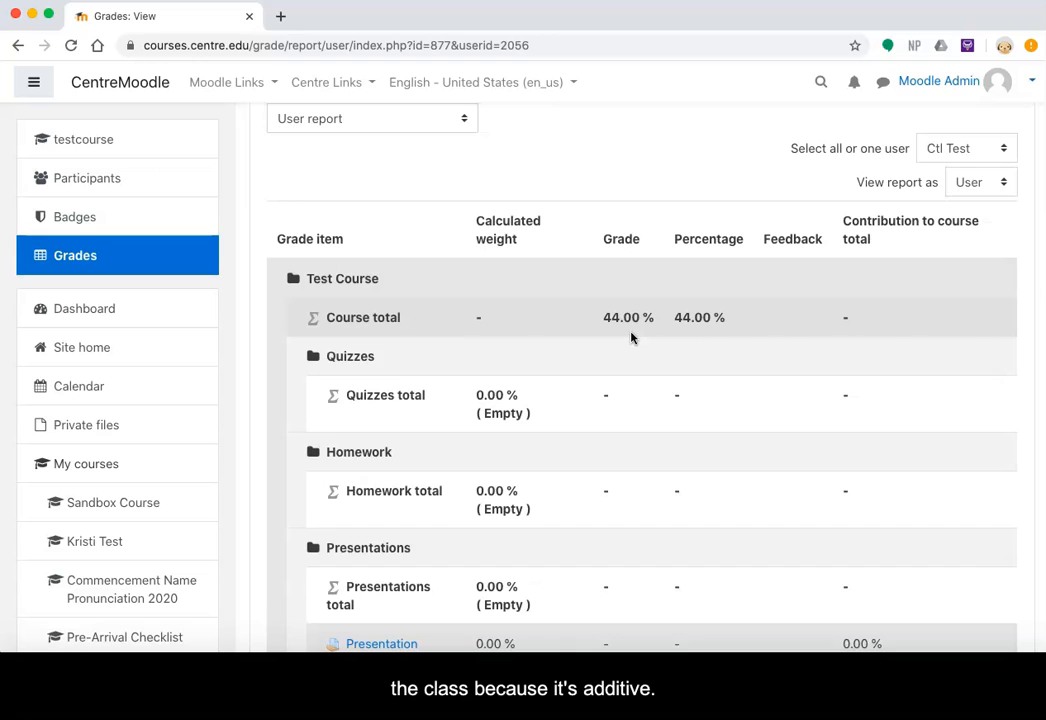
scroll(631, 338, down, 2)
scroll(631, 338, up, 3)
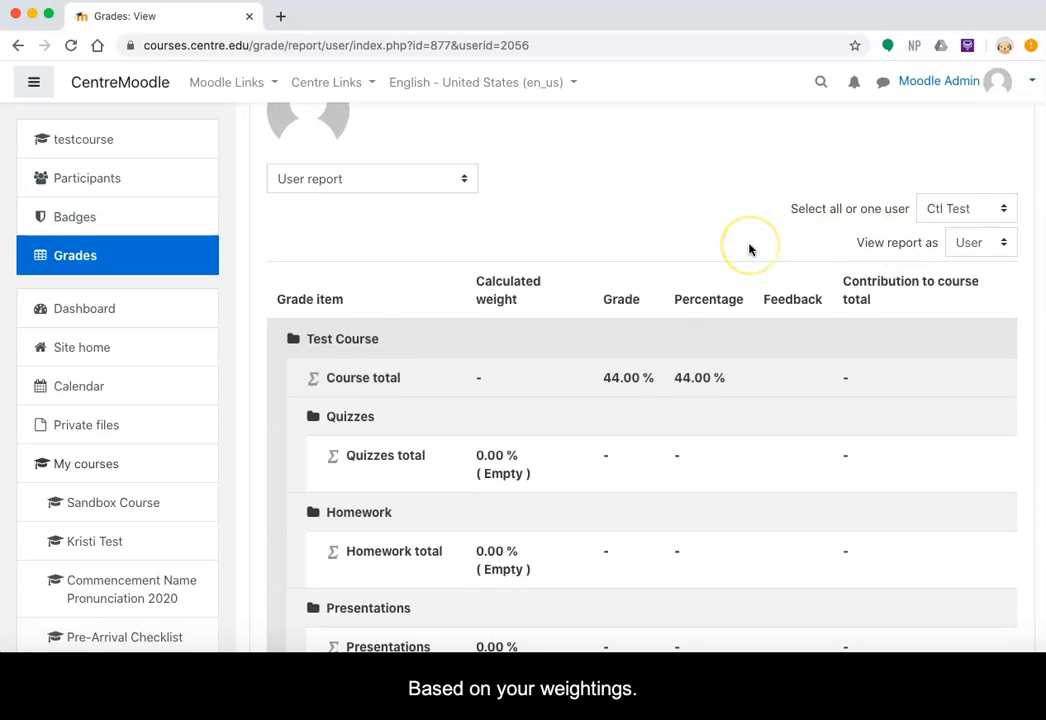
scroll(750, 248, up, 1)
scroll(750, 248, up, 1)
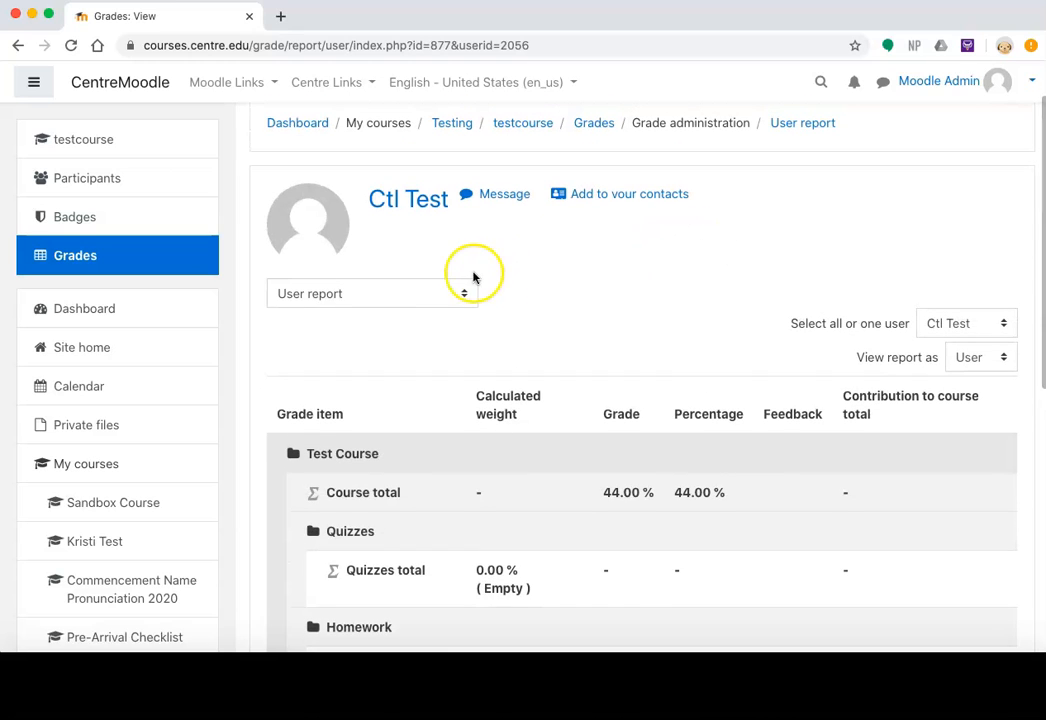